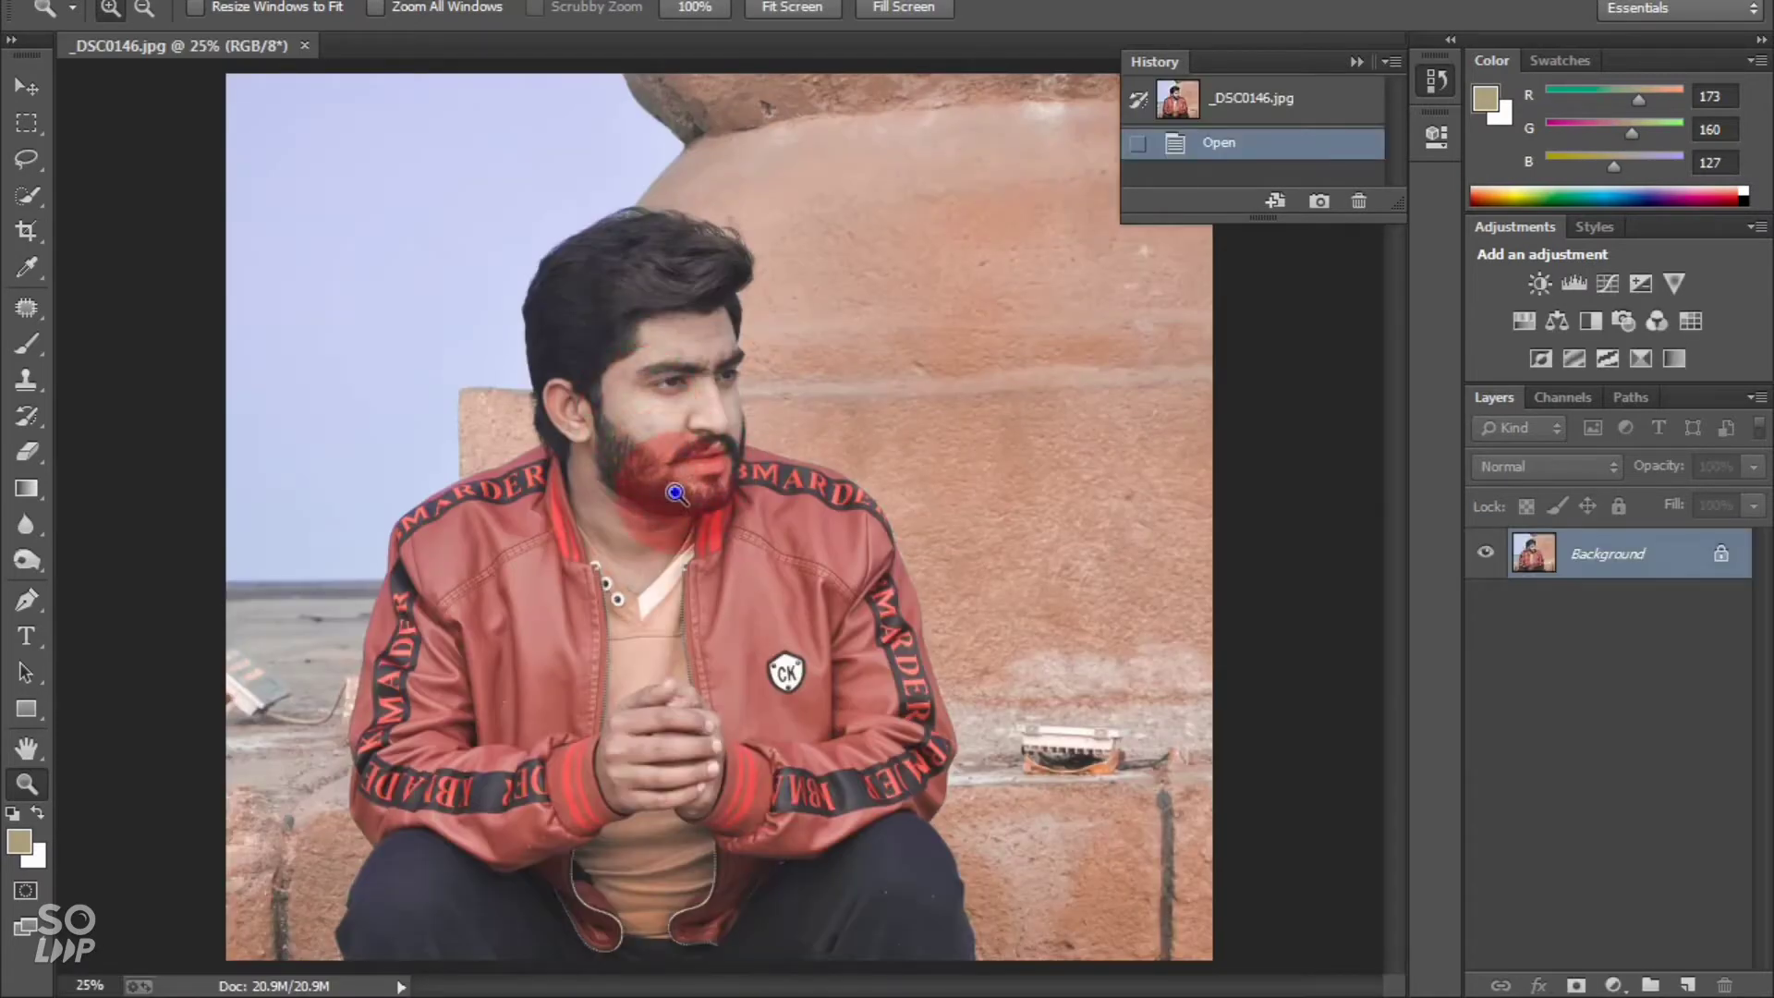
right_click(679, 487)
click(719, 672)
click(684, 445)
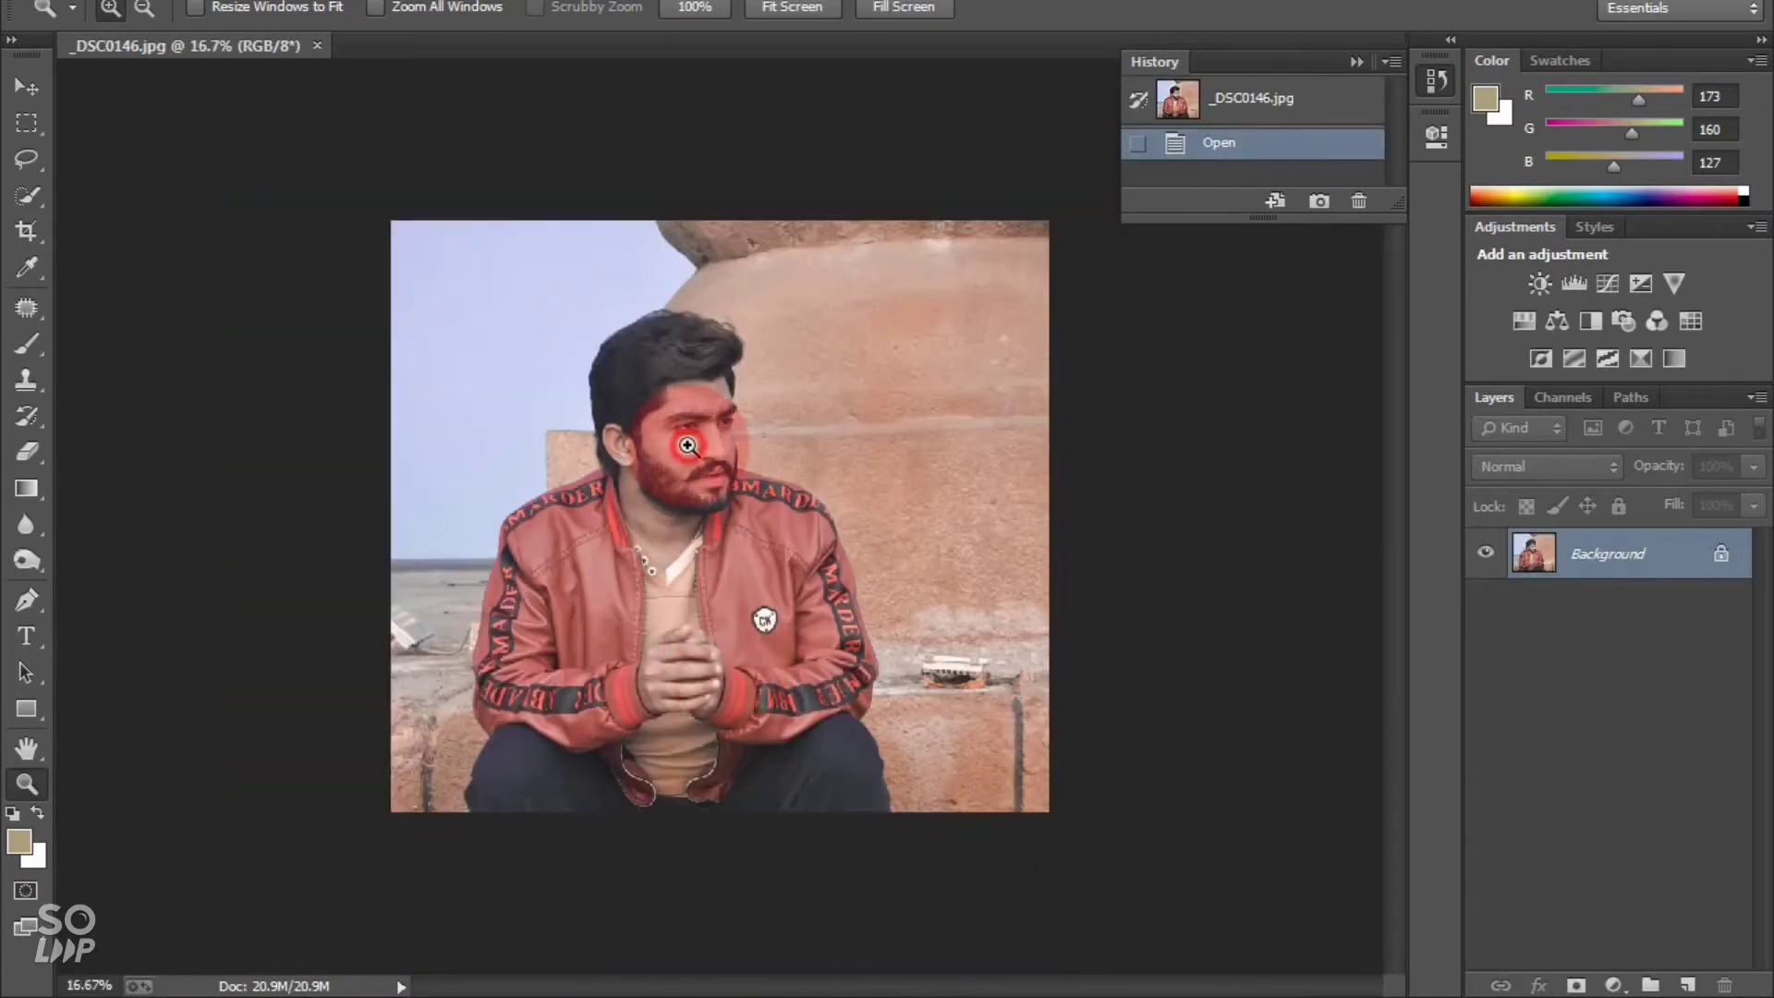
Use Liquify with a 406 brush at pressure 100 to push the hair outward at the back and upward on top
click(369, 1)
click(448, 2)
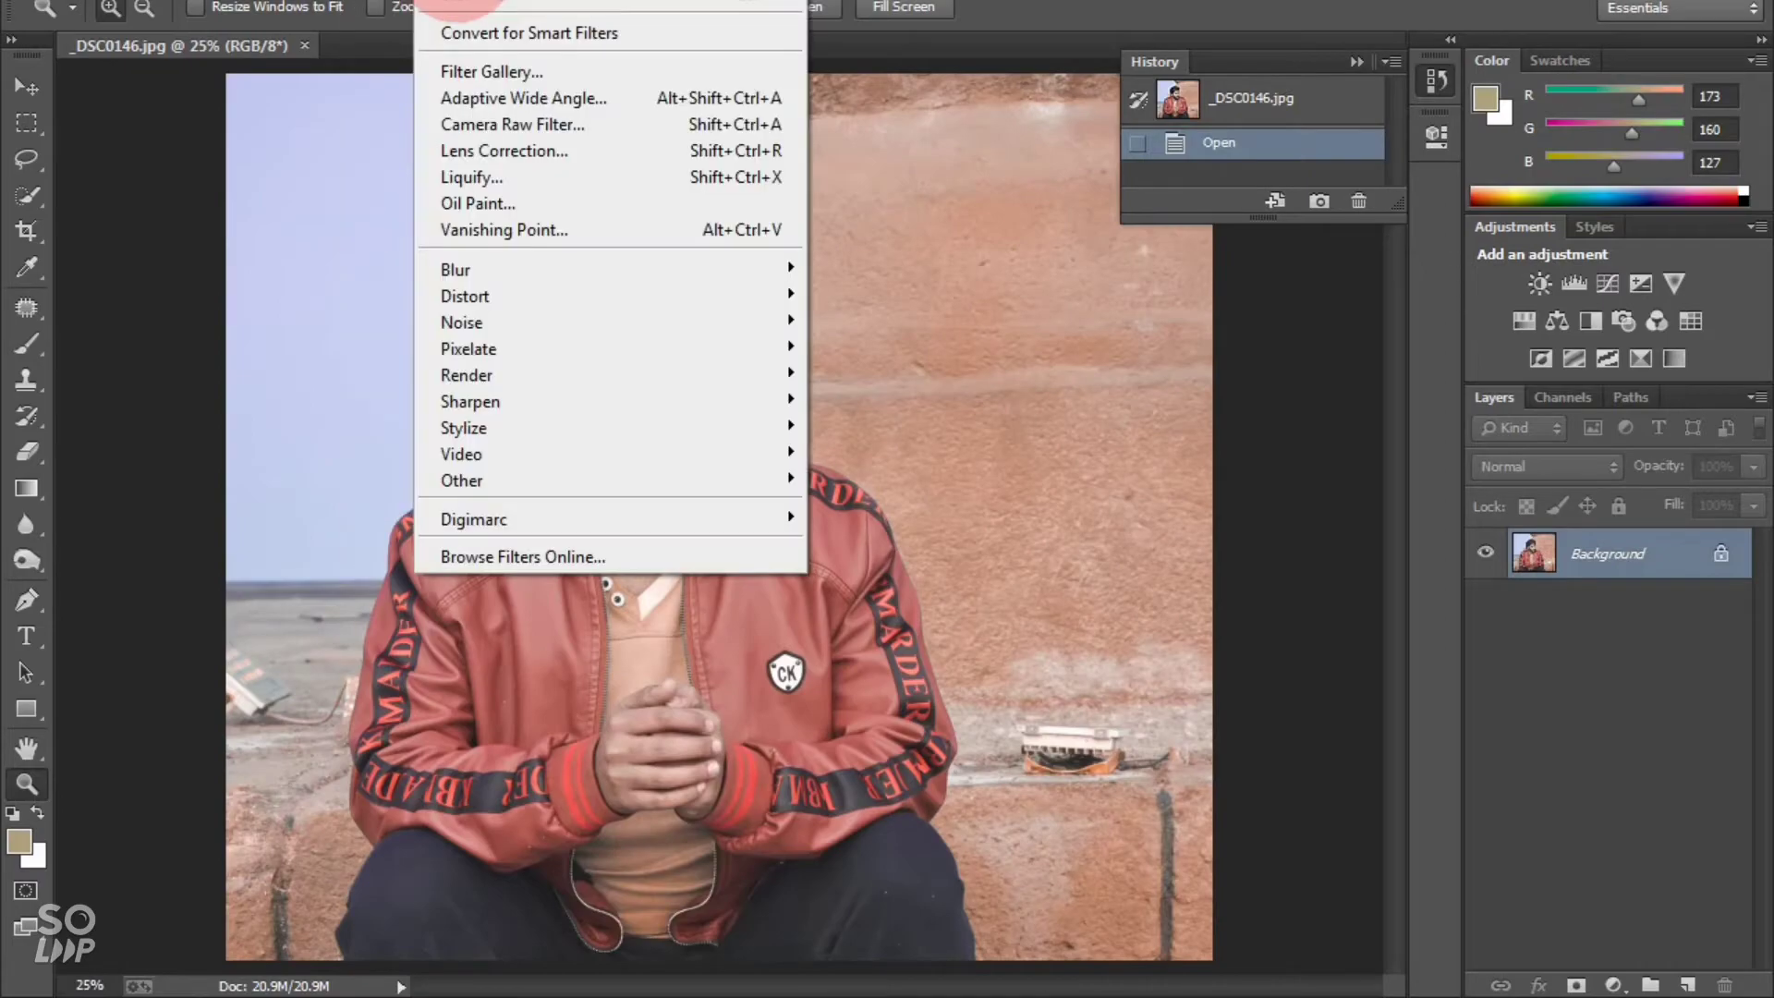
click(475, 177)
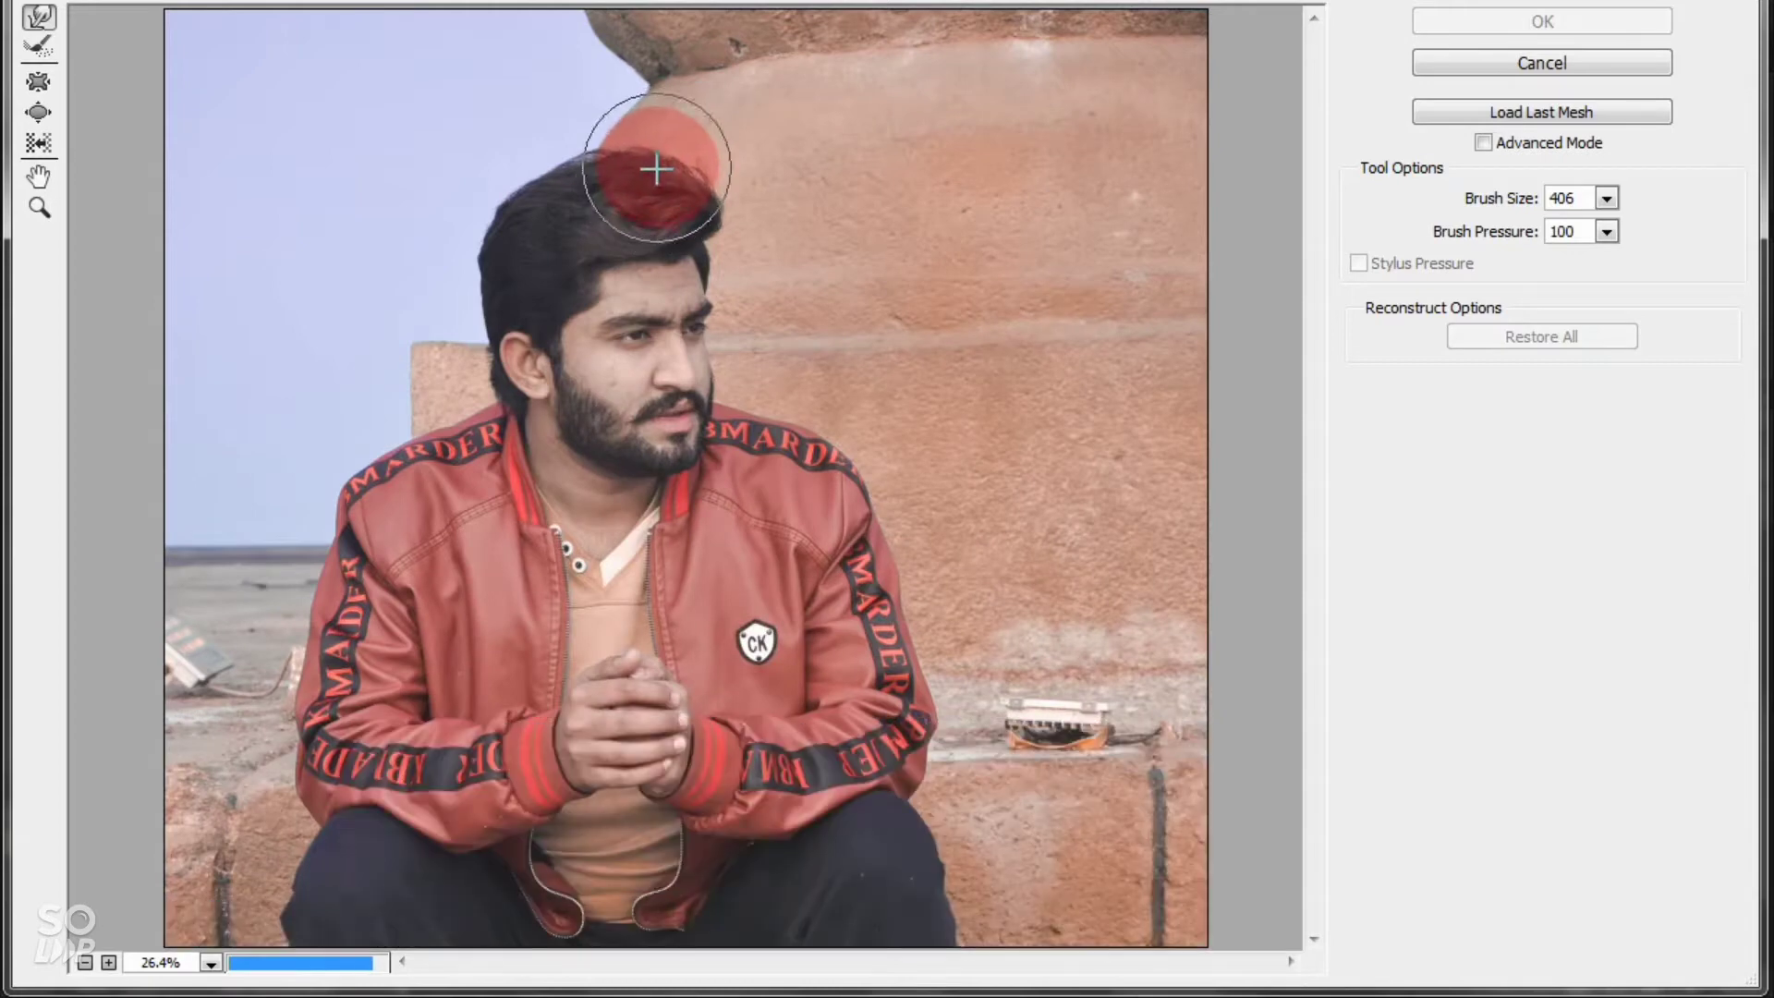
mouse_move(656, 169)
mouse_down()
mouse_move(594, 158)
mouse_move(567, 190)
mouse_move(538, 182)
mouse_move(503, 218)
mouse_move(490, 285)
mouse_up()
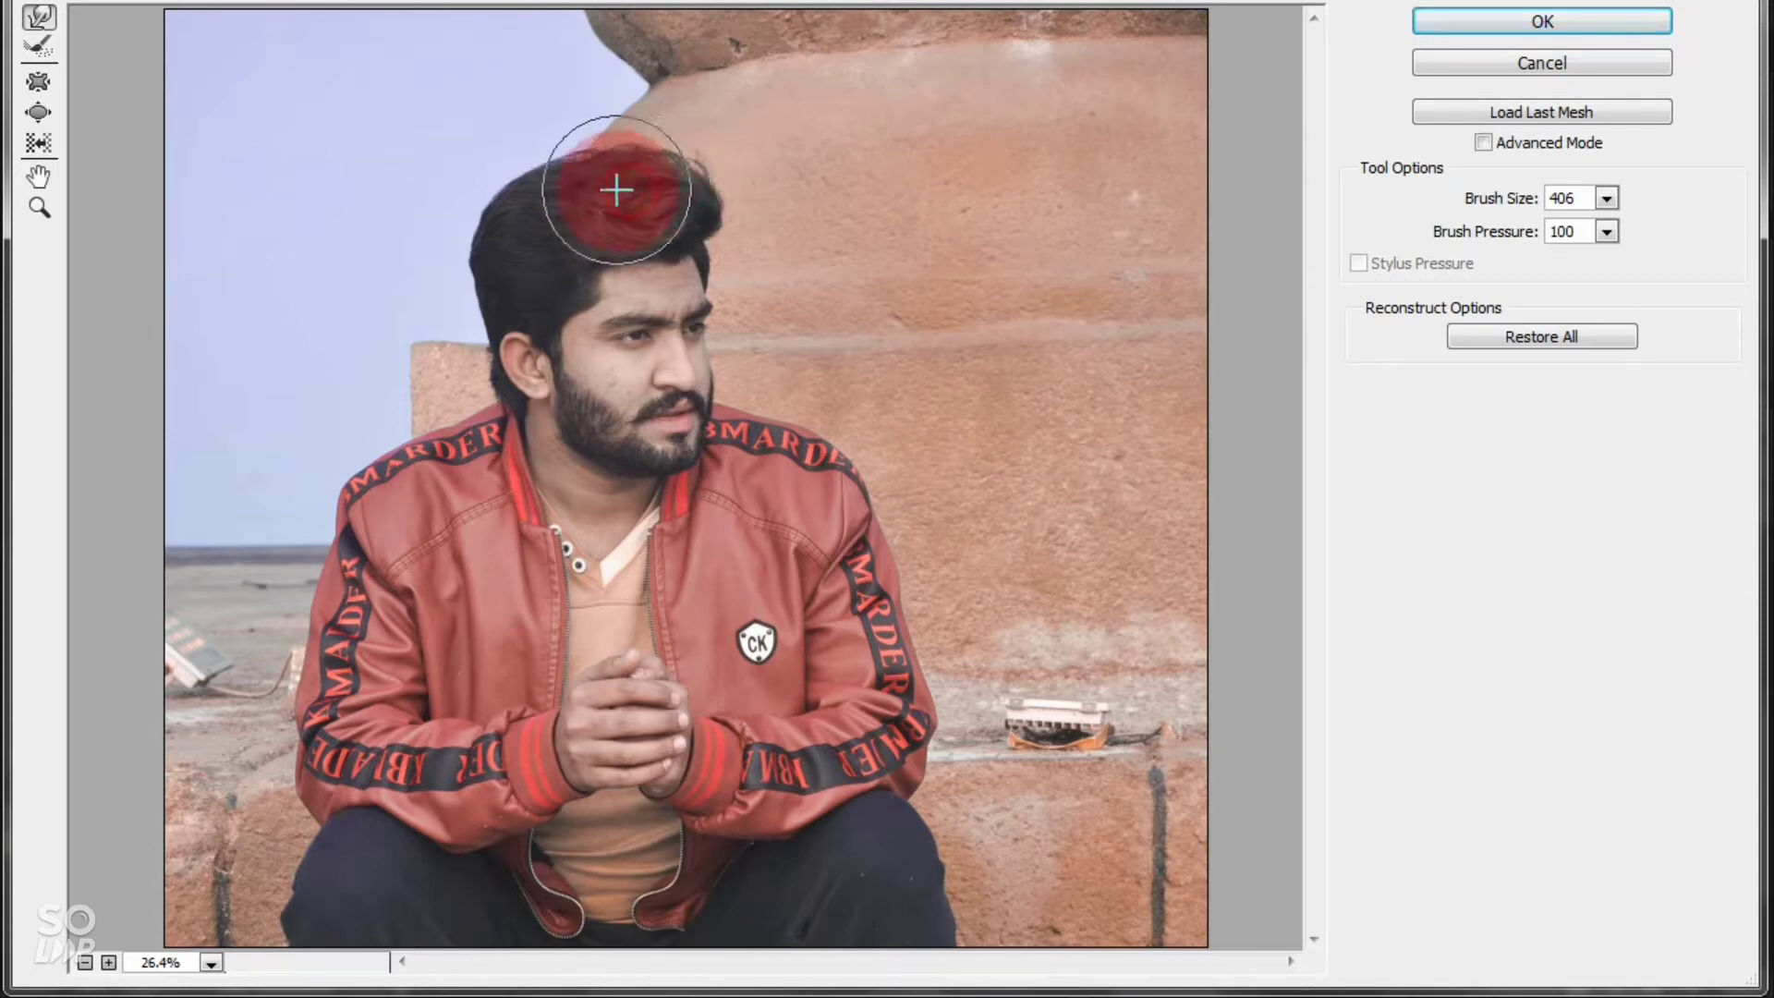
mouse_move(618, 182)
mouse_down()
mouse_move(660, 170)
mouse_move(615, 157)
mouse_up()
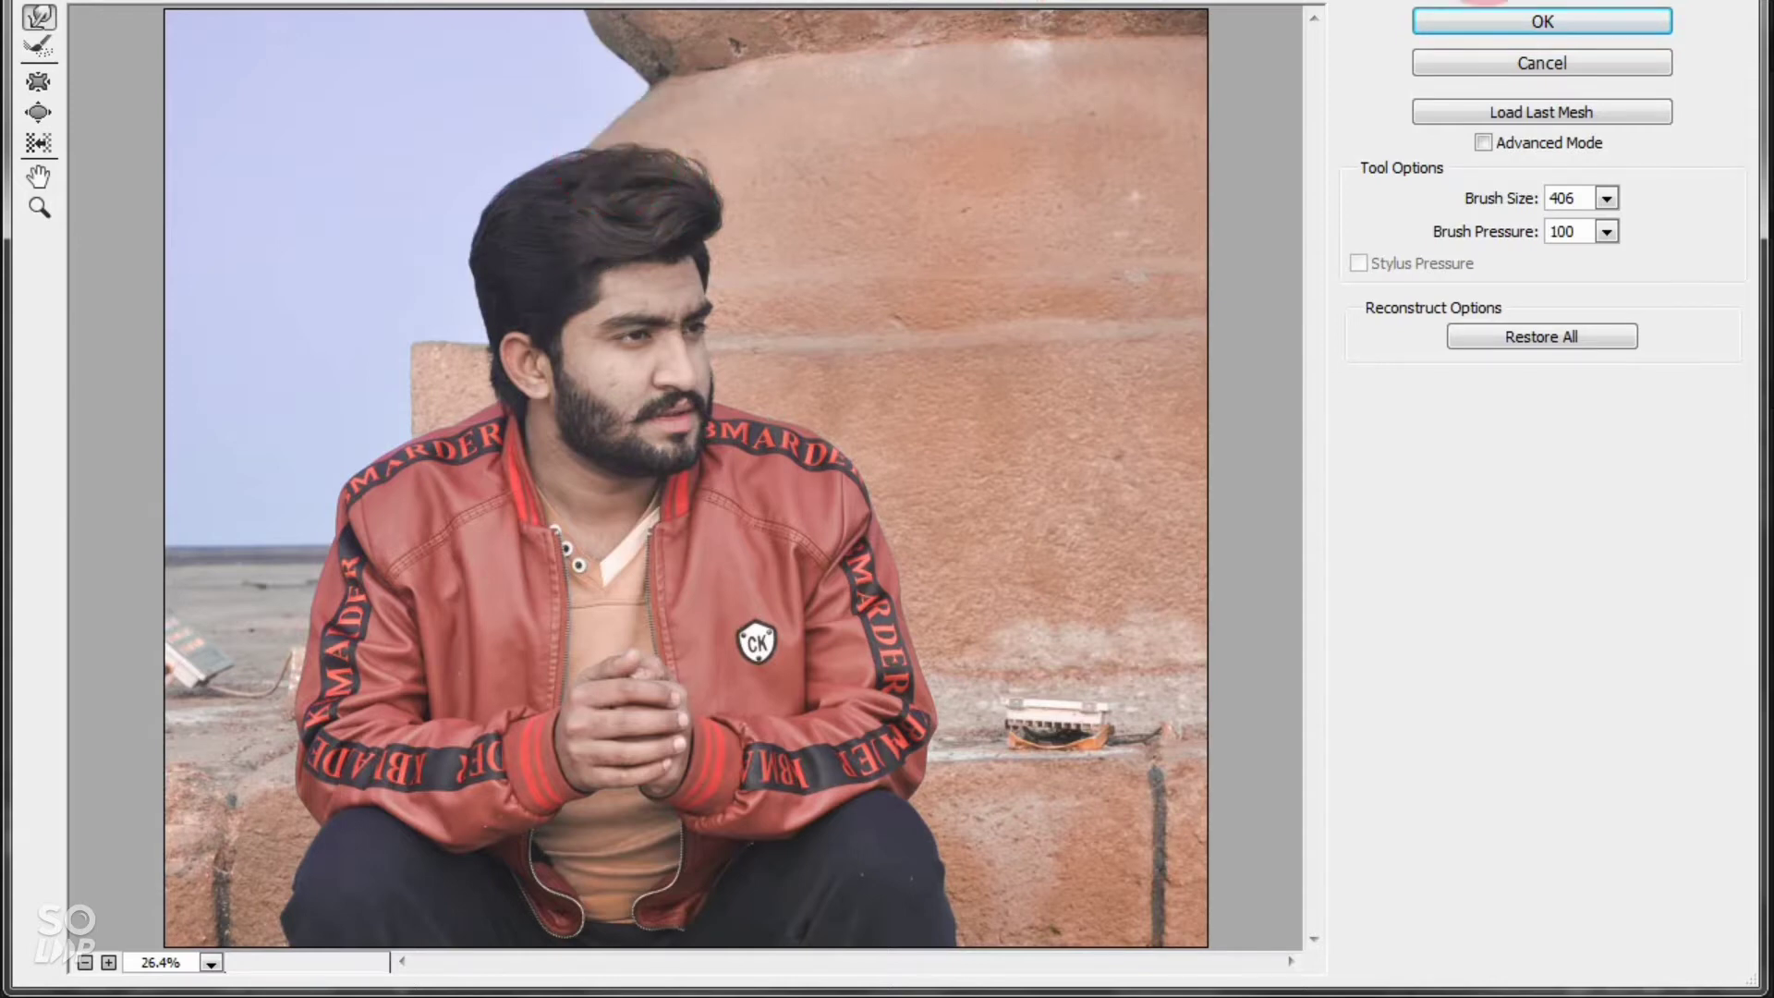
click(1497, 11)
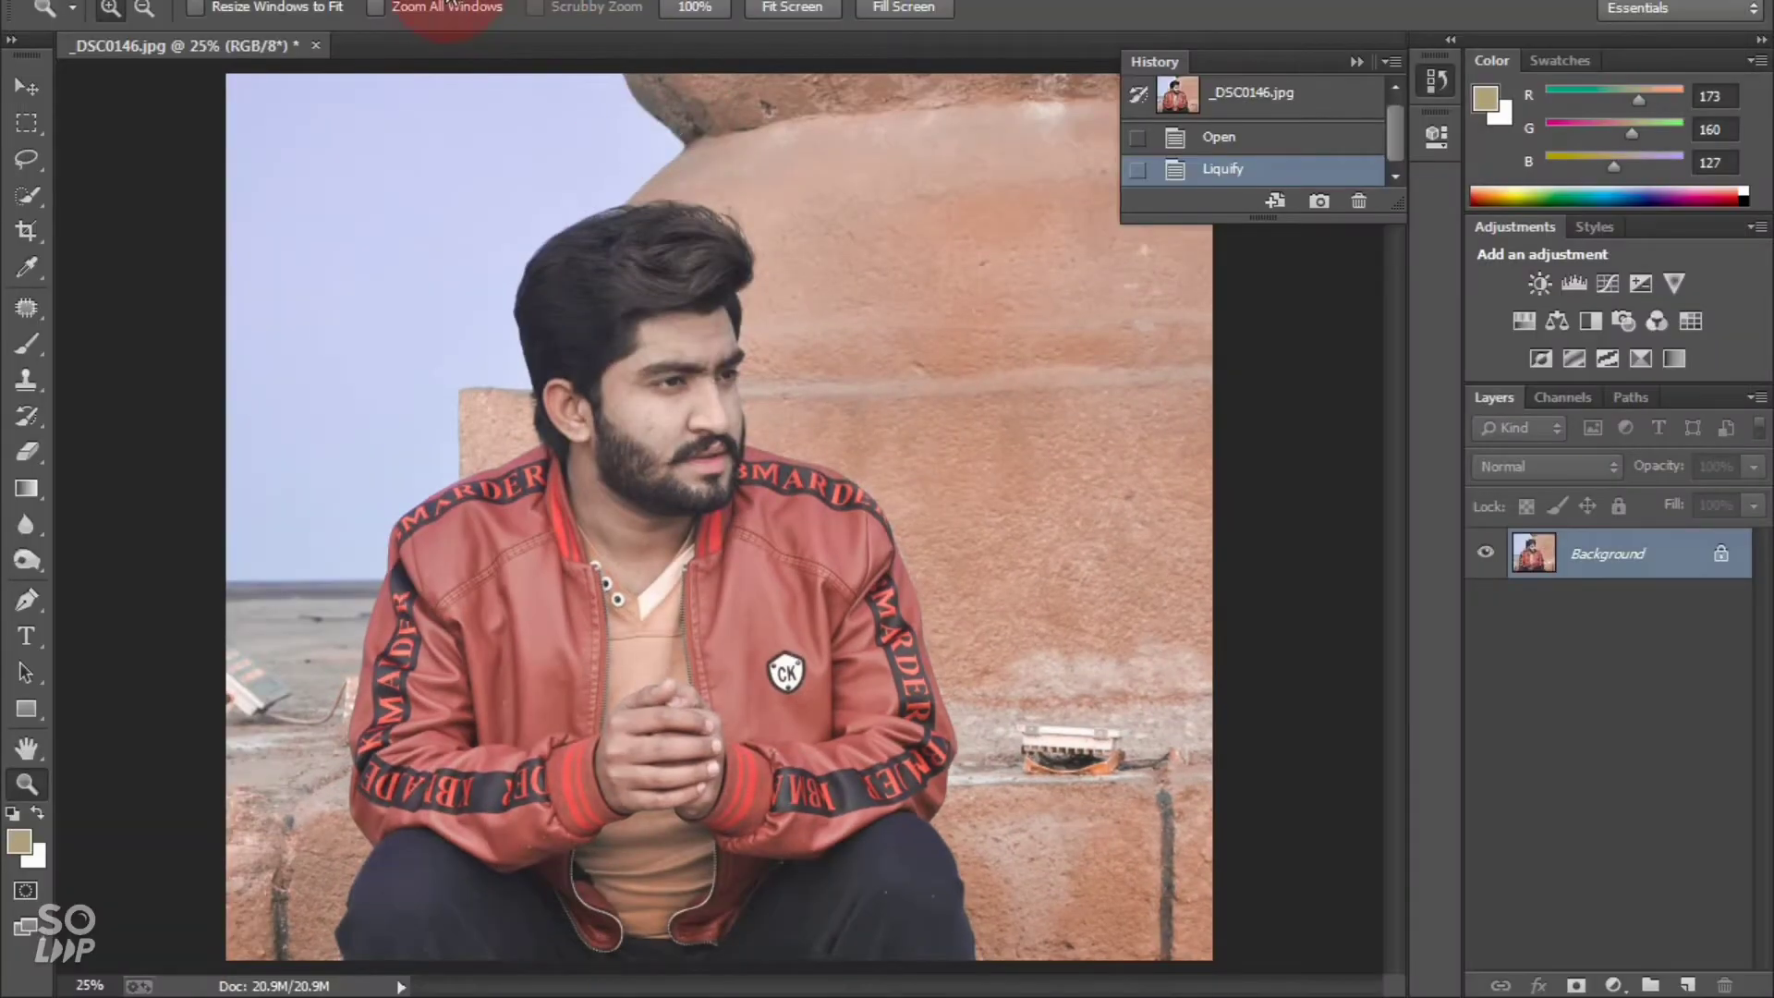
In the Camera Raw Filter, set saturation to Oranges -56, Yellows +39, Greens +51, Aquas +63 and Blues +100
click(450, 5)
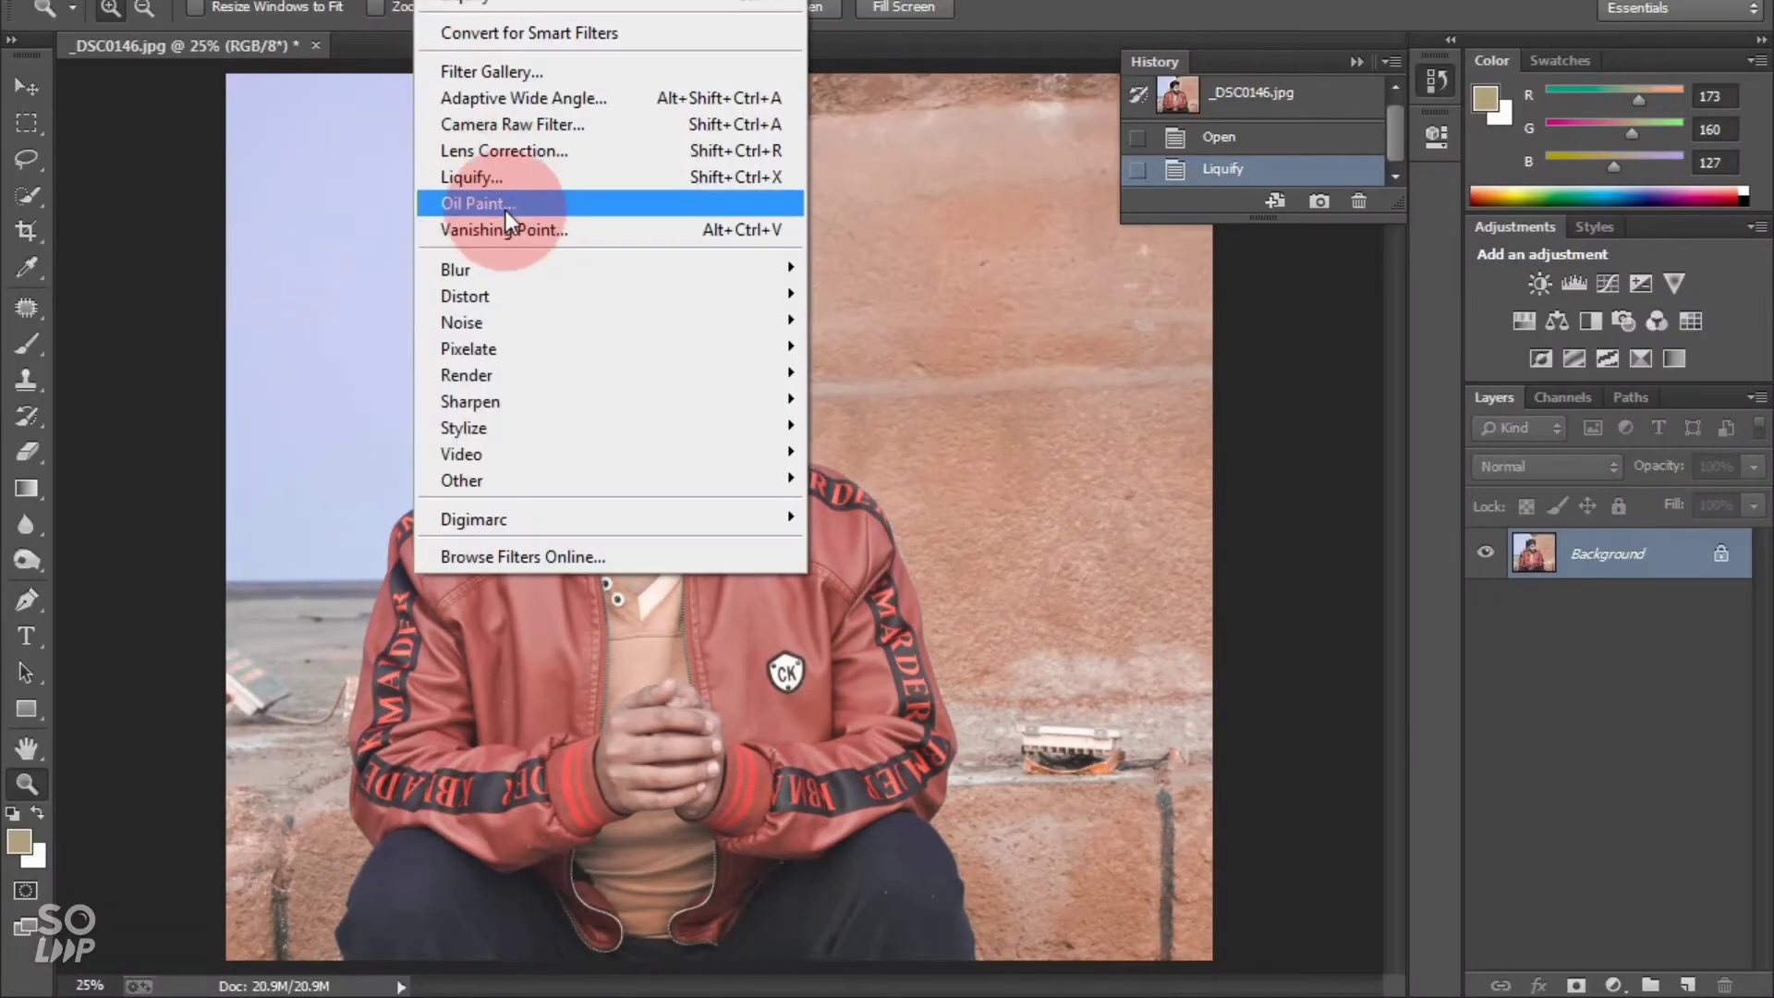
click(495, 124)
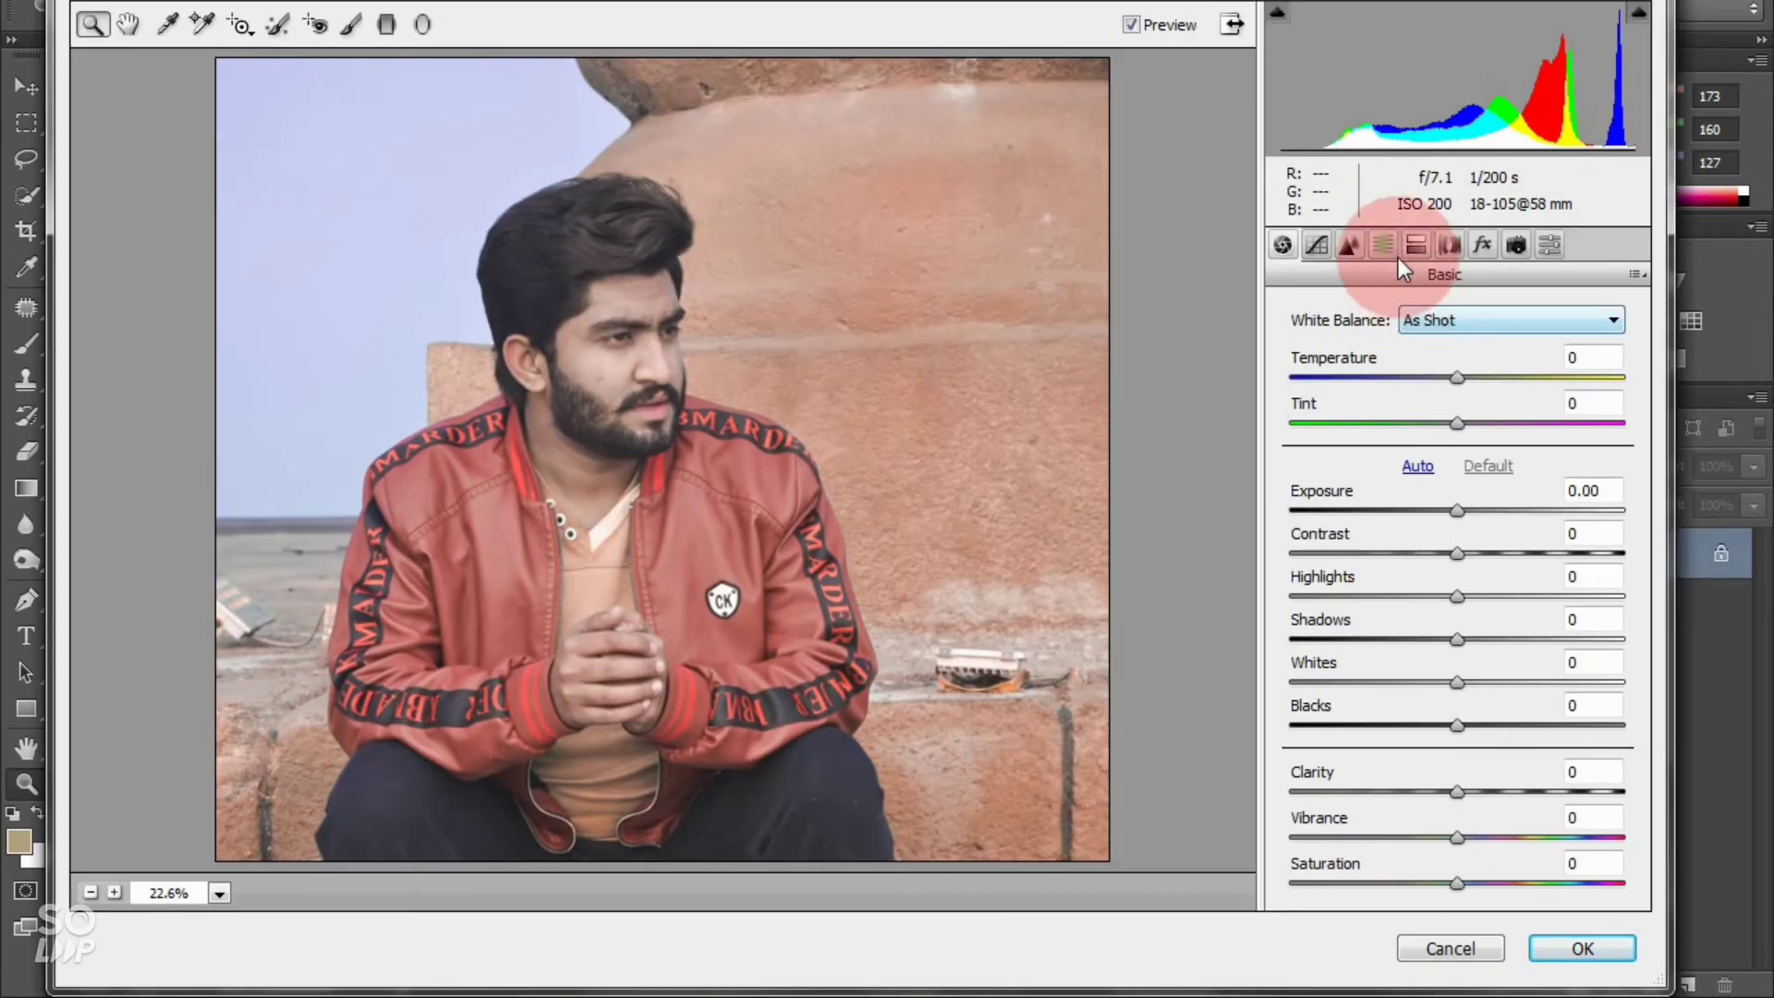
click(1384, 246)
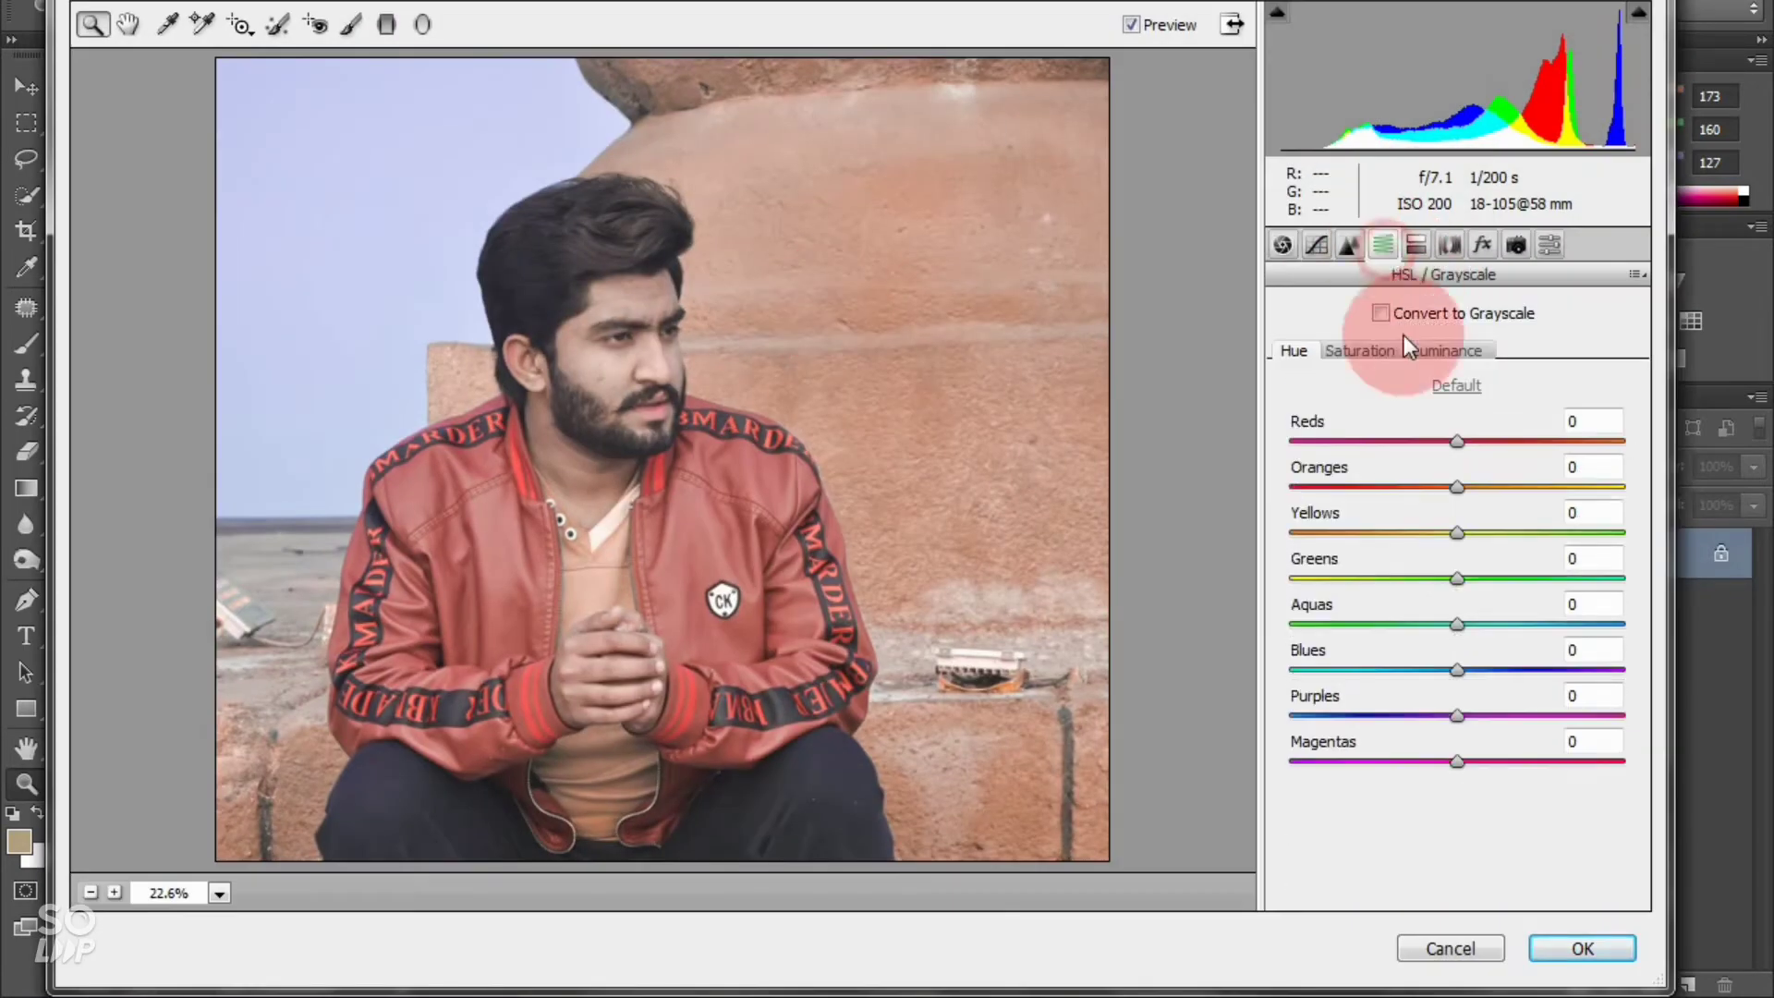
click(1380, 351)
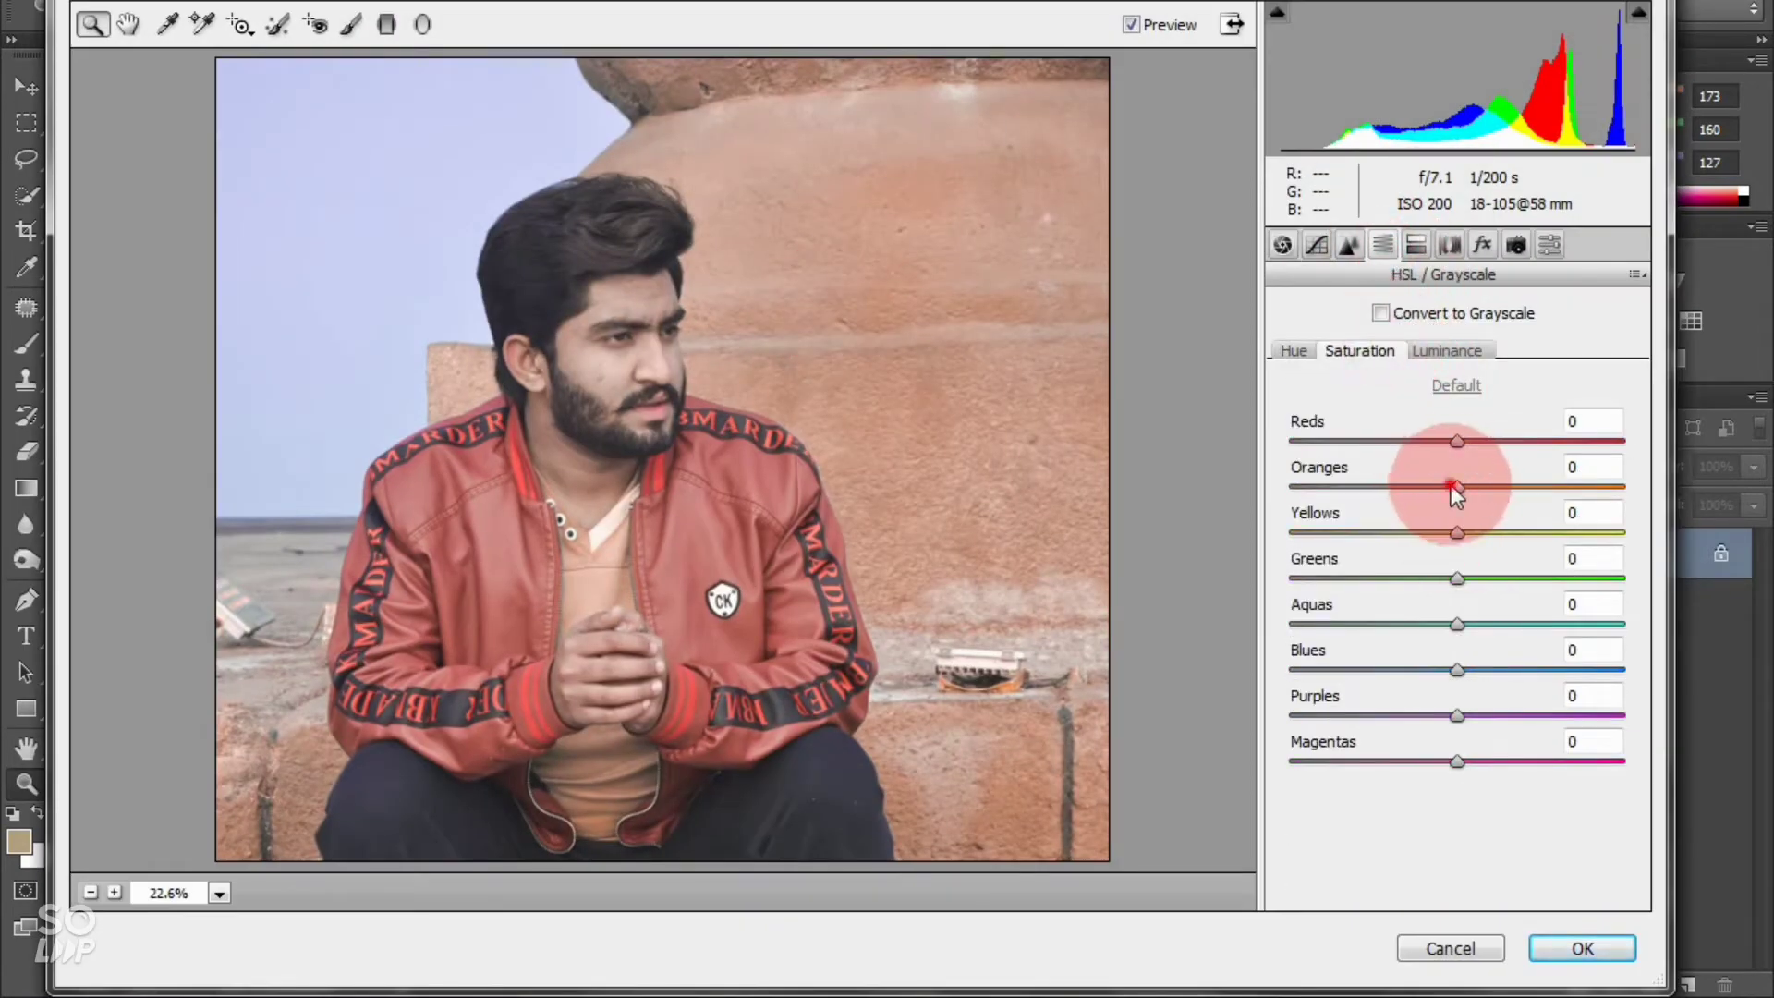
drag(1452, 487, 1357, 470)
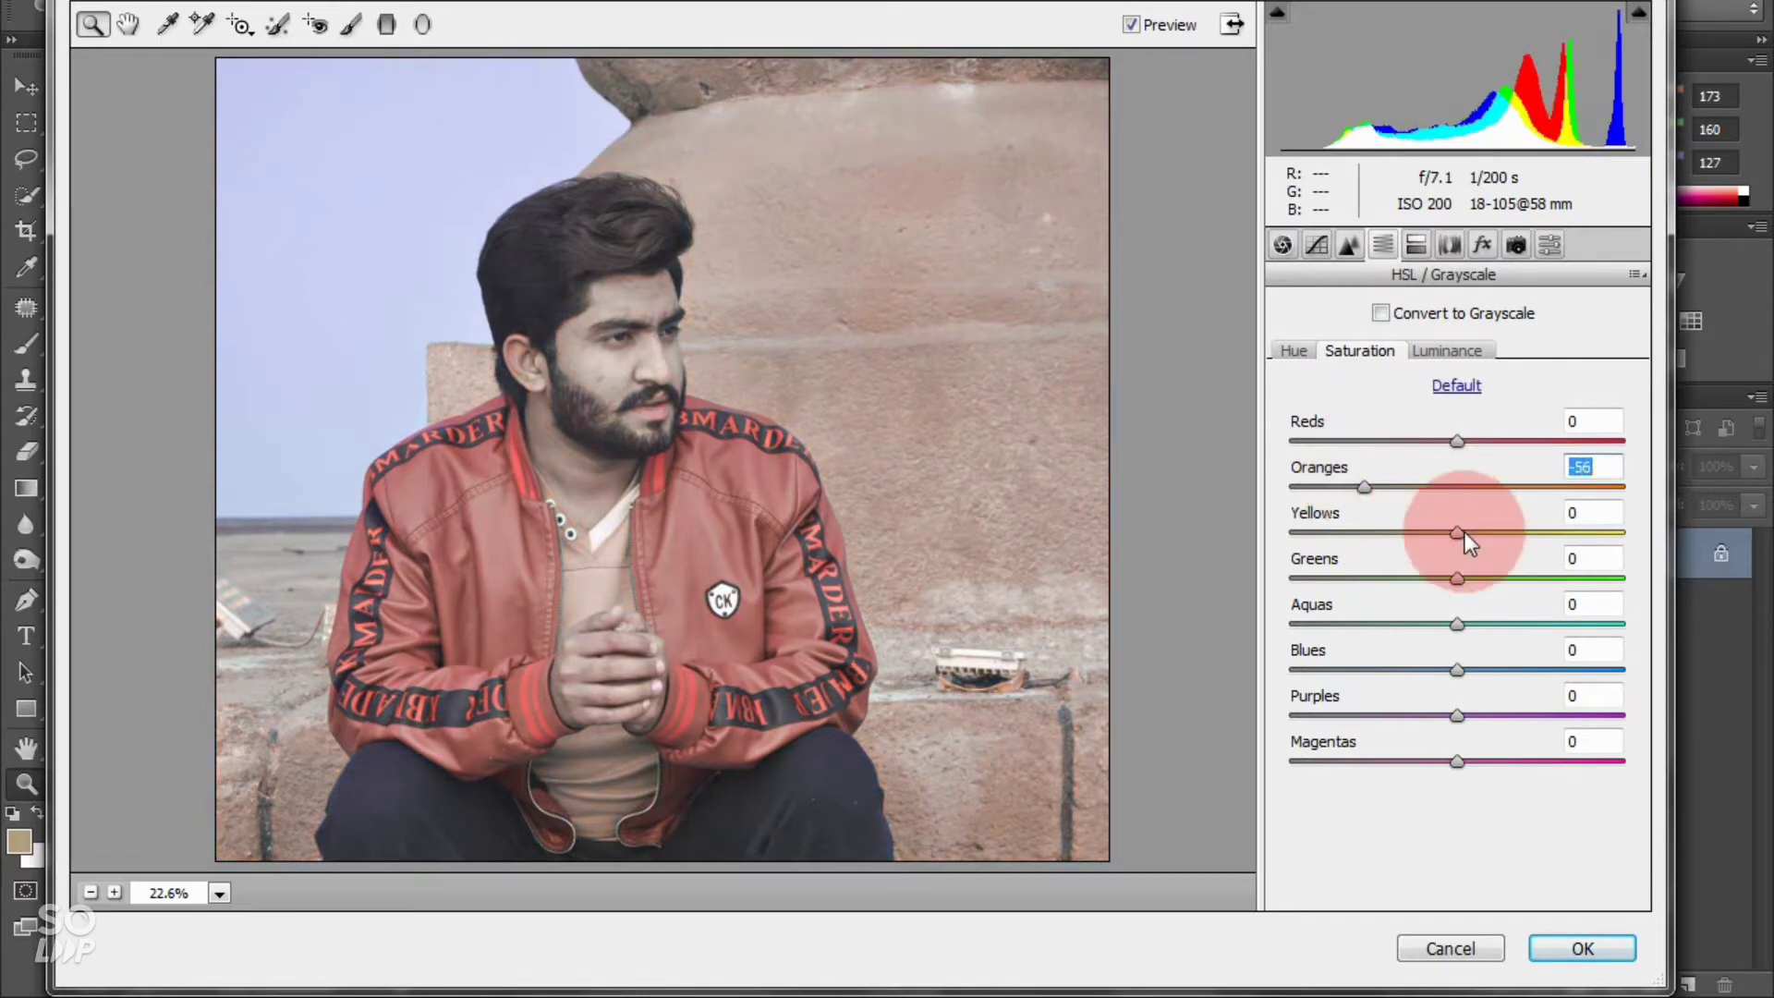
drag(1464, 533, 1521, 530)
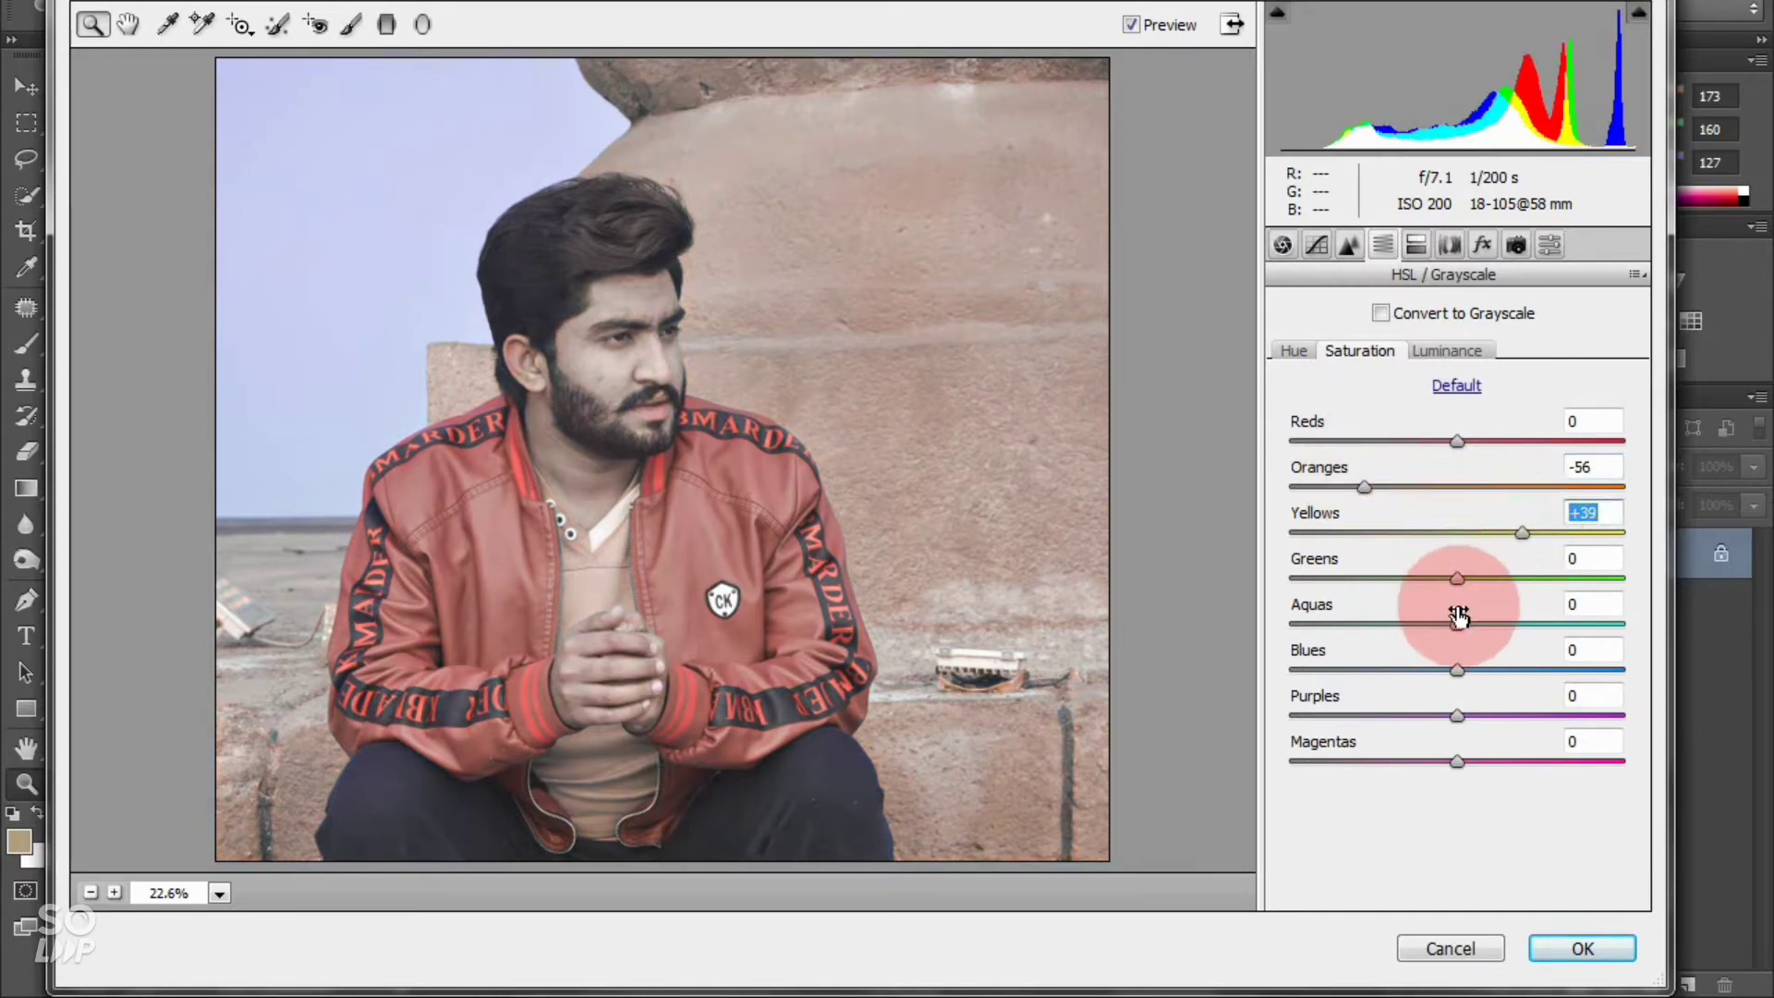
drag(1457, 579, 1539, 579)
drag(1463, 627, 1562, 625)
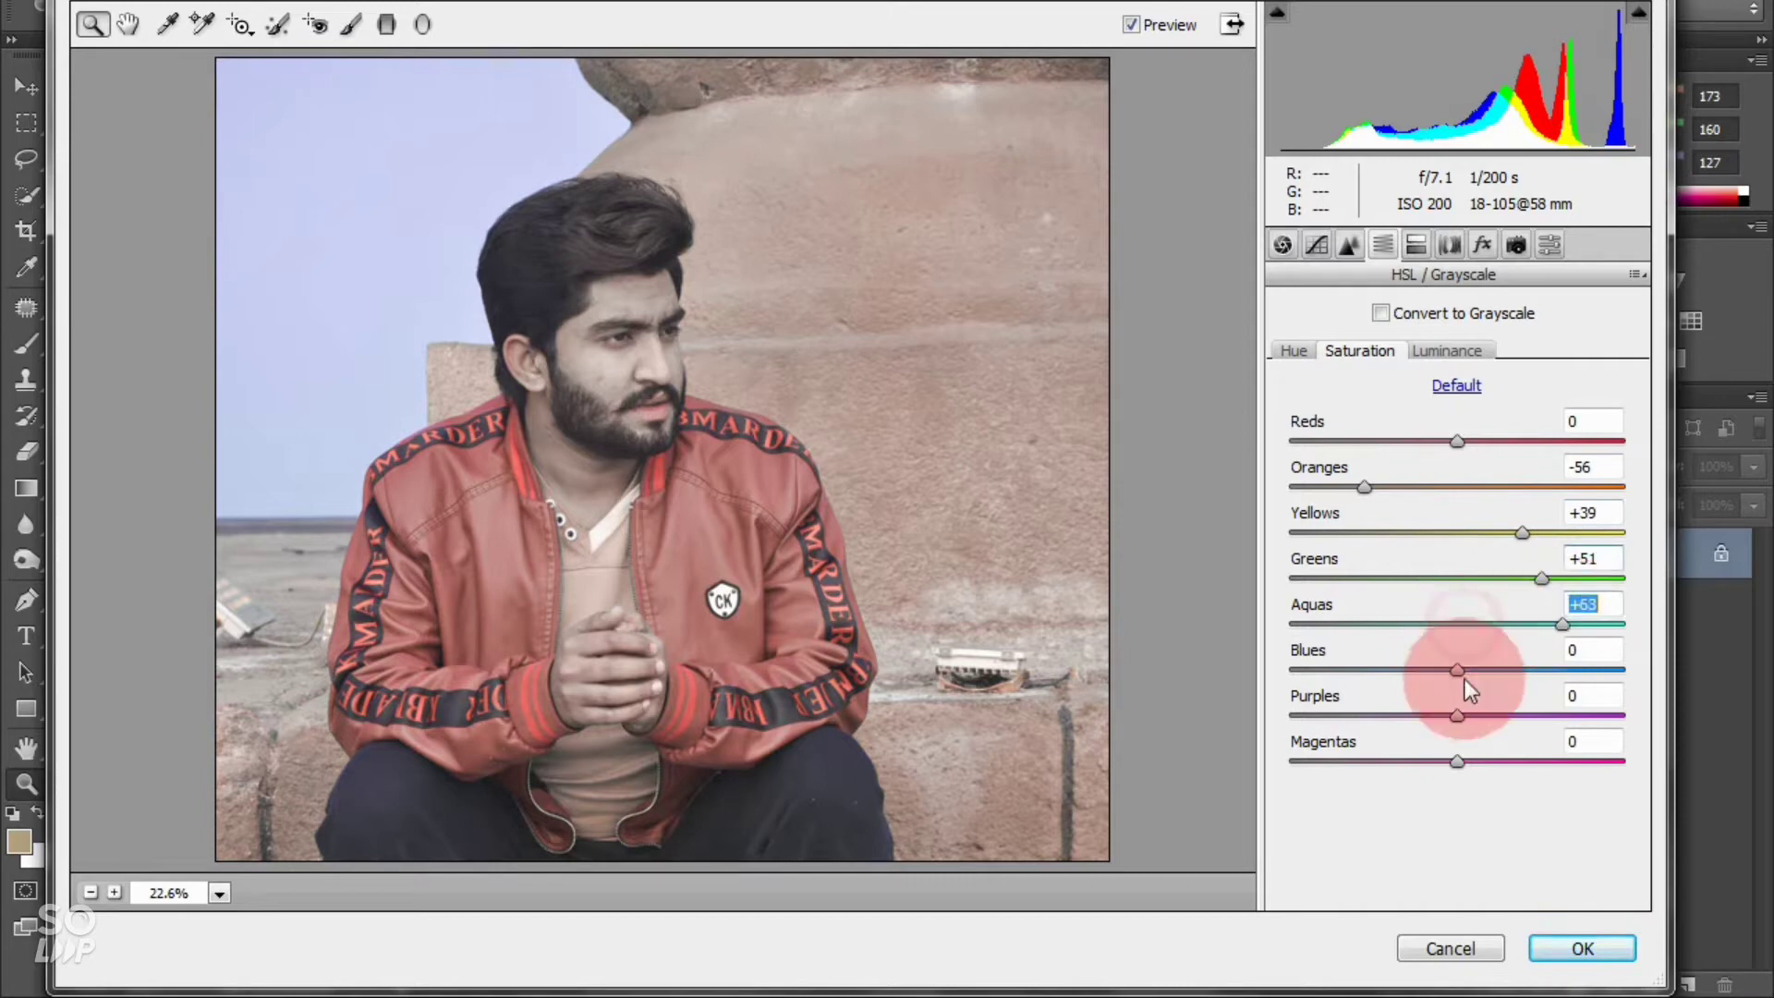
drag(1465, 678, 1628, 658)
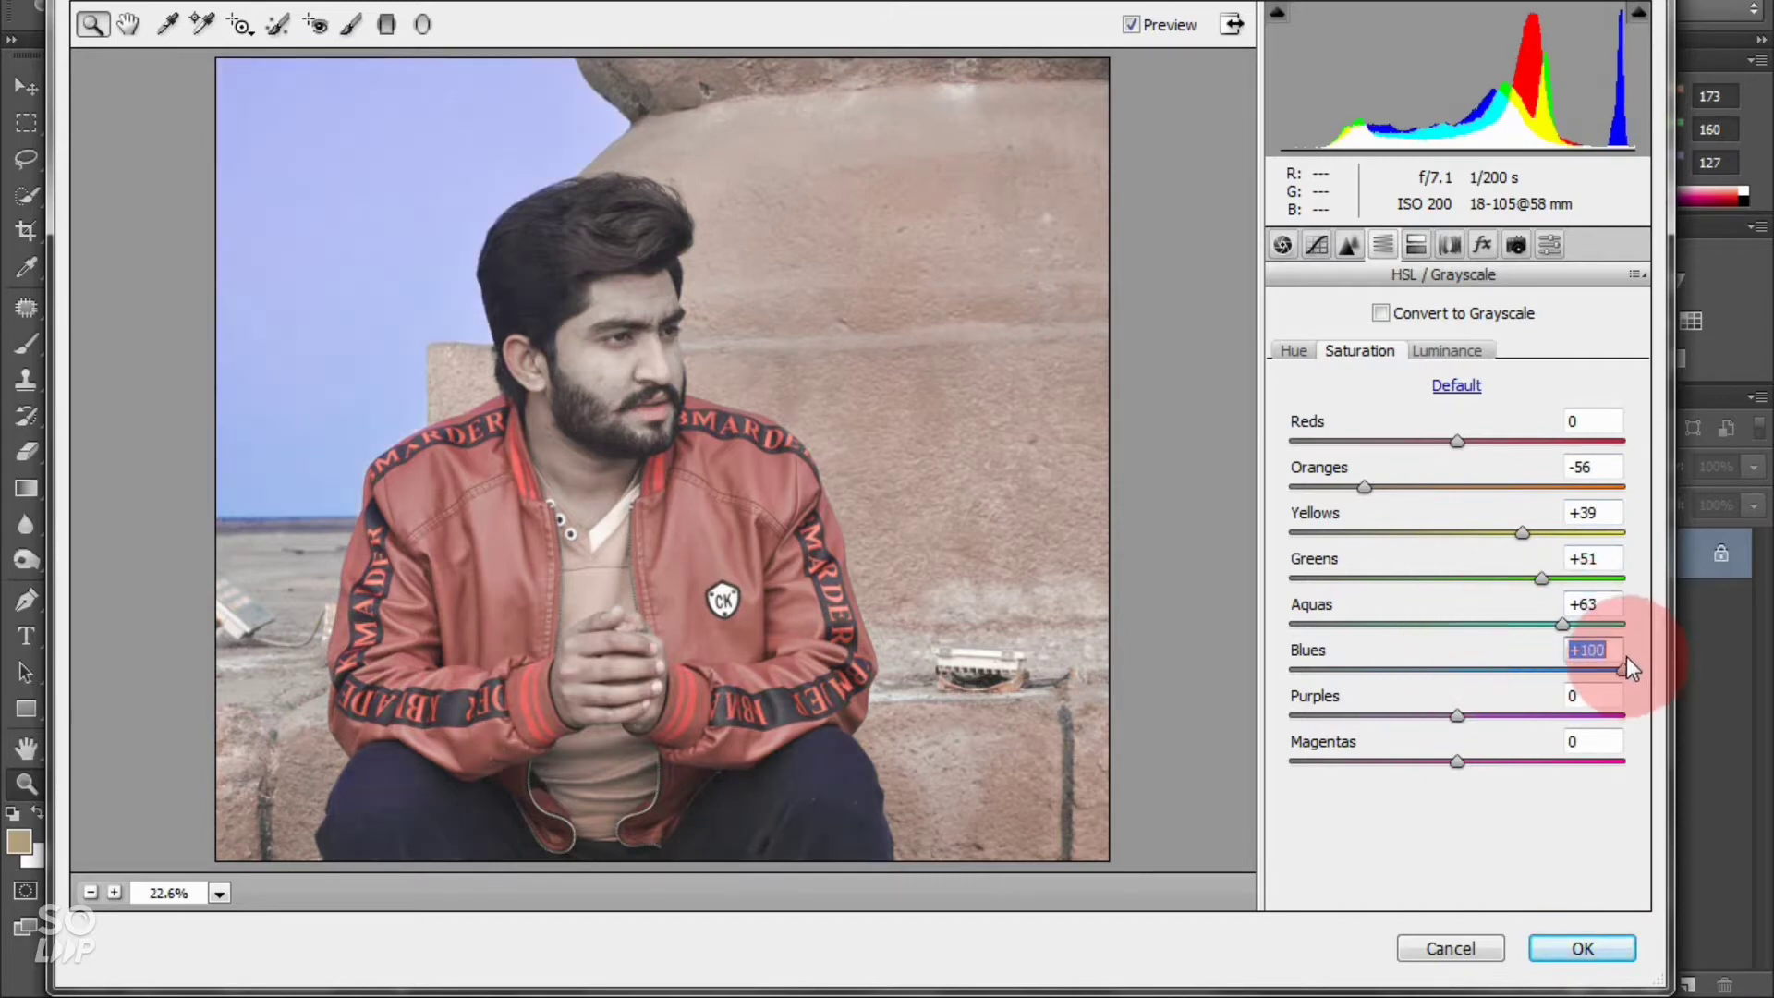
Shift the hue of Yellows to +71, Greens to -100 and Magentas to +18
click(1292, 351)
drag(1485, 527, 1578, 534)
drag(1478, 576, 1288, 573)
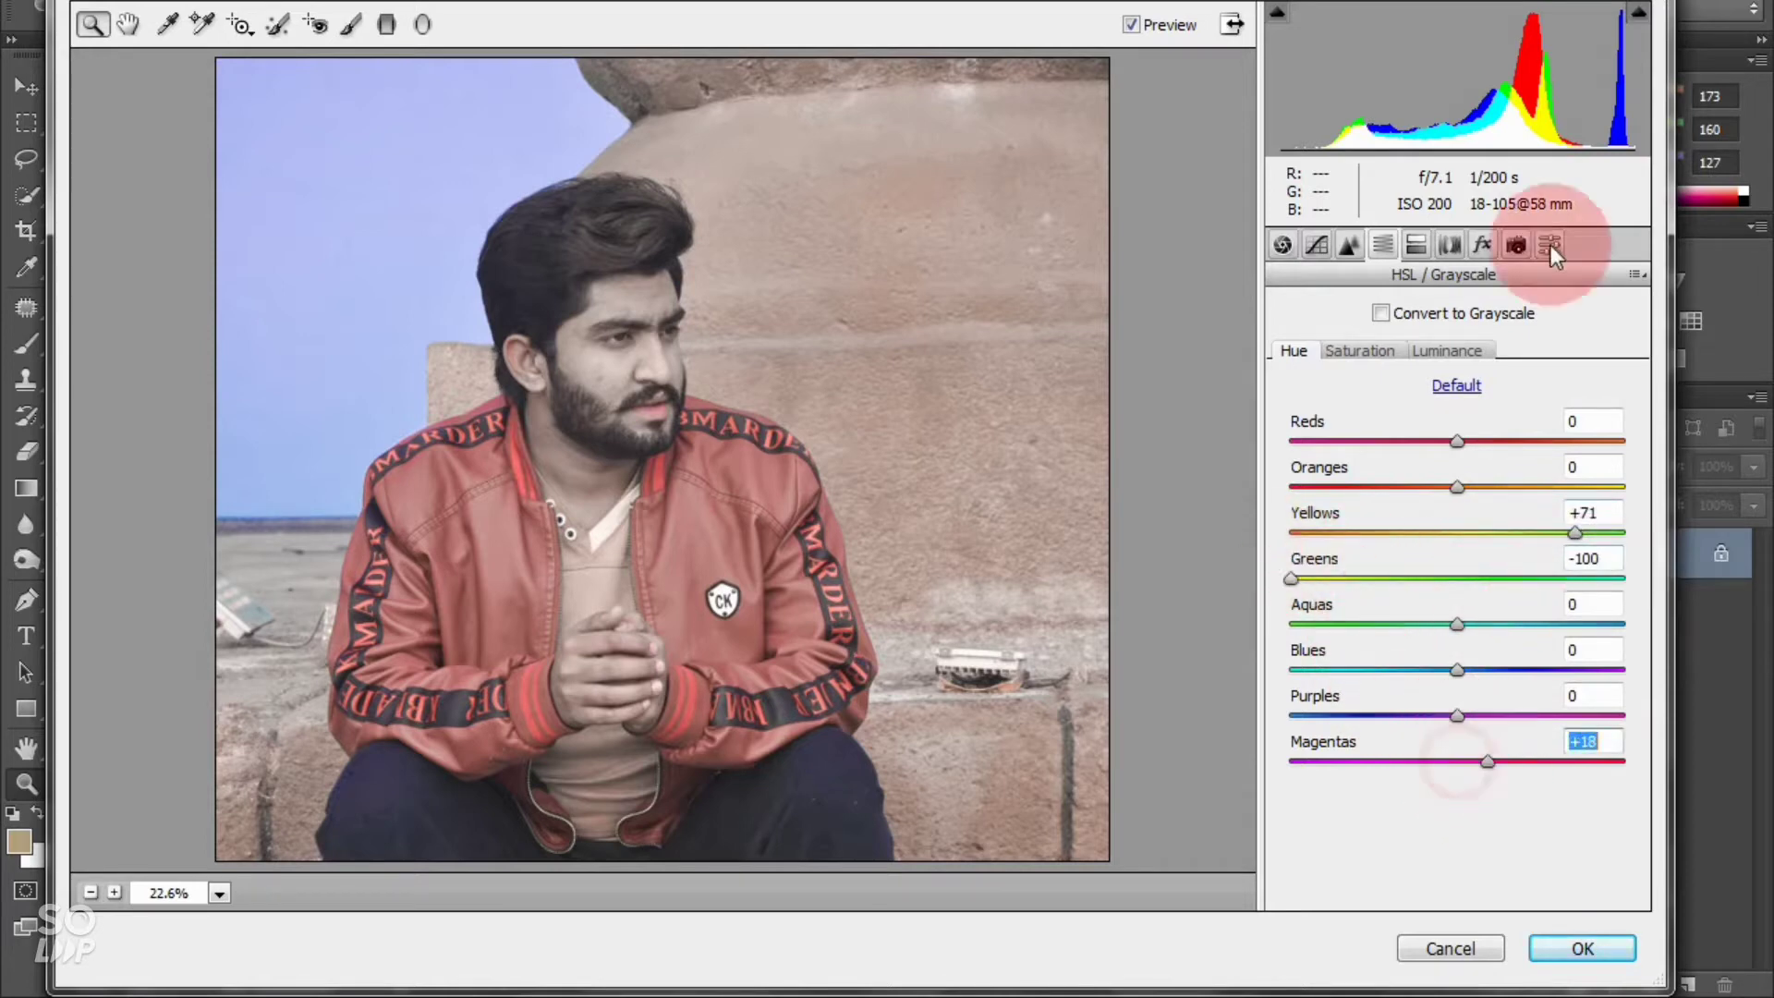
Set the vignetting amount to -6, Blacks to -7, Clarity to +3 and Vibrance to +2, and apply the Camera Raw adjustments
click(1482, 244)
drag(1456, 601, 1449, 597)
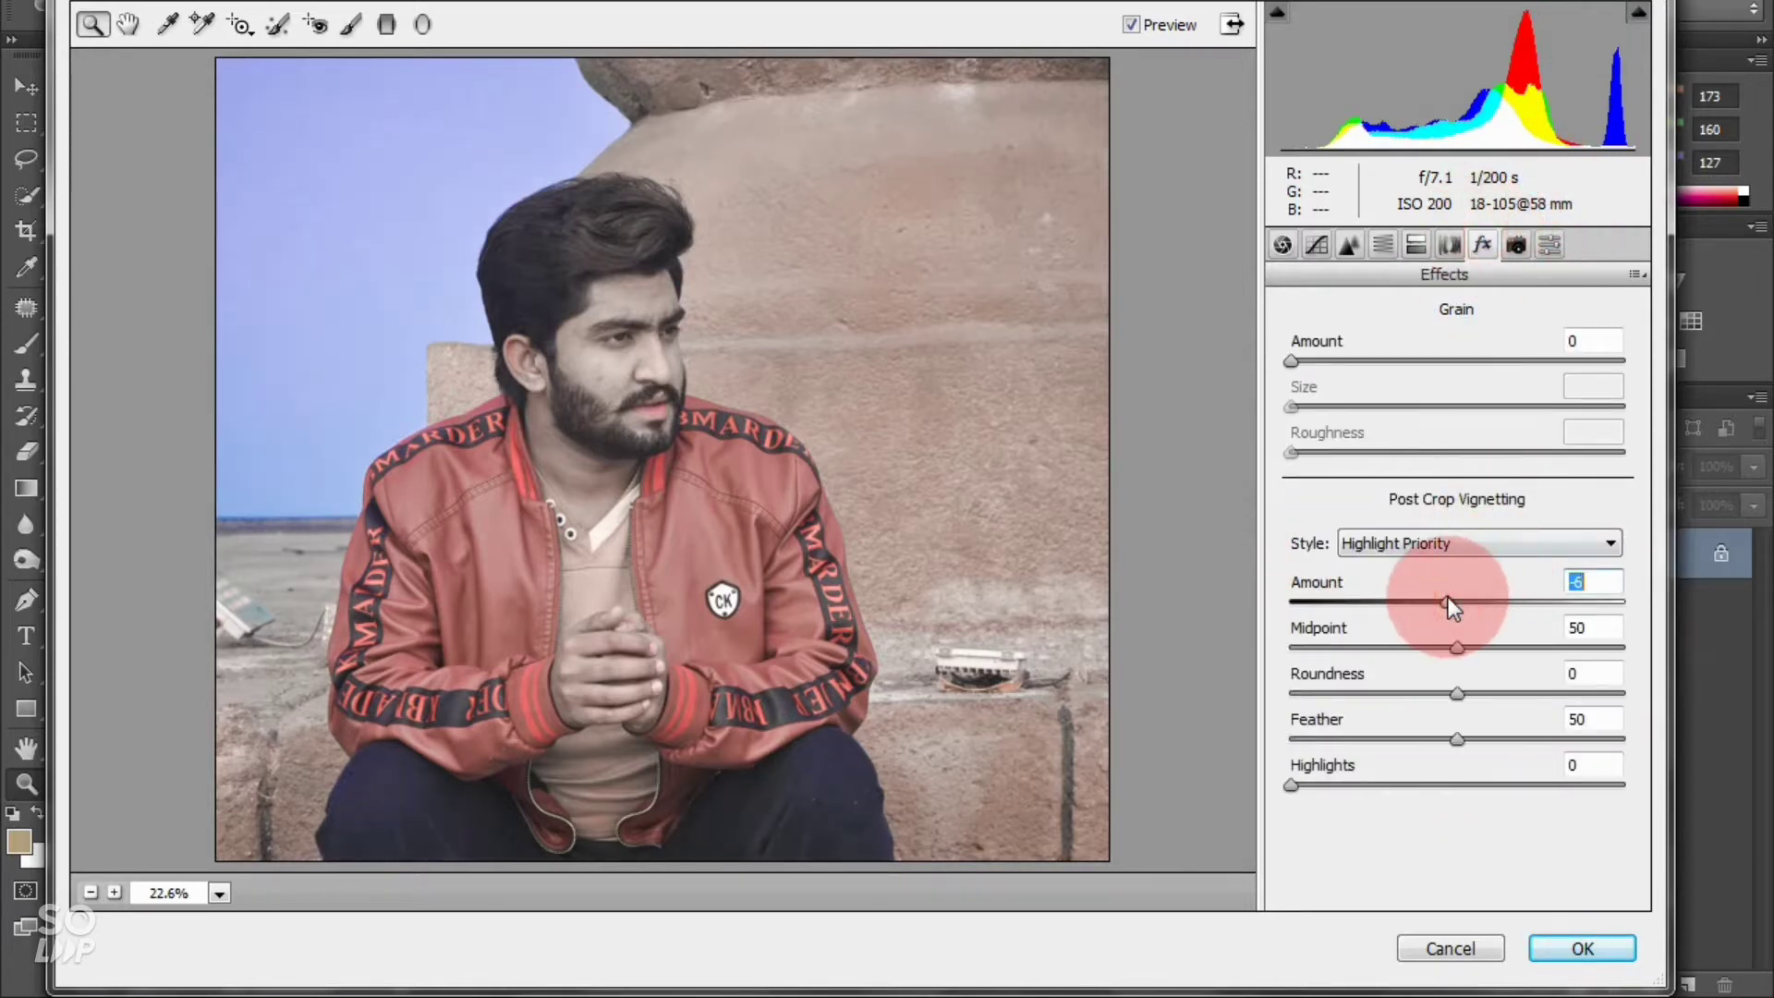
click(1283, 244)
drag(1458, 786, 1460, 835)
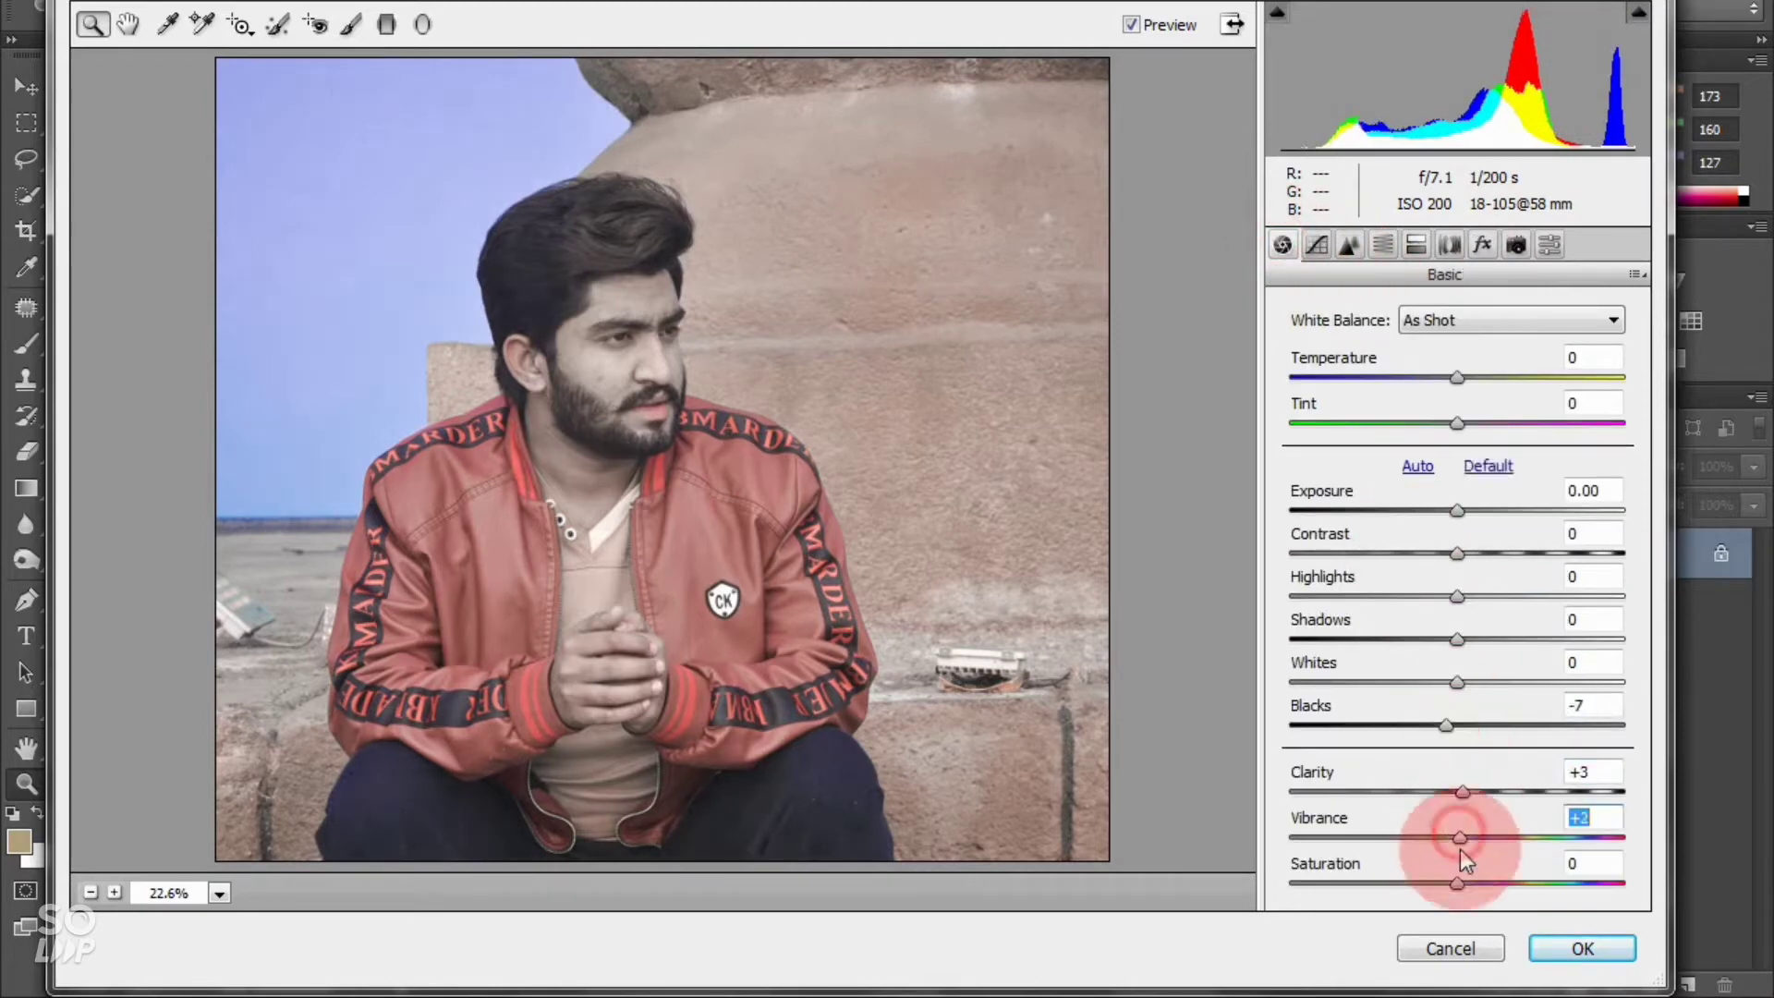
click(1539, 948)
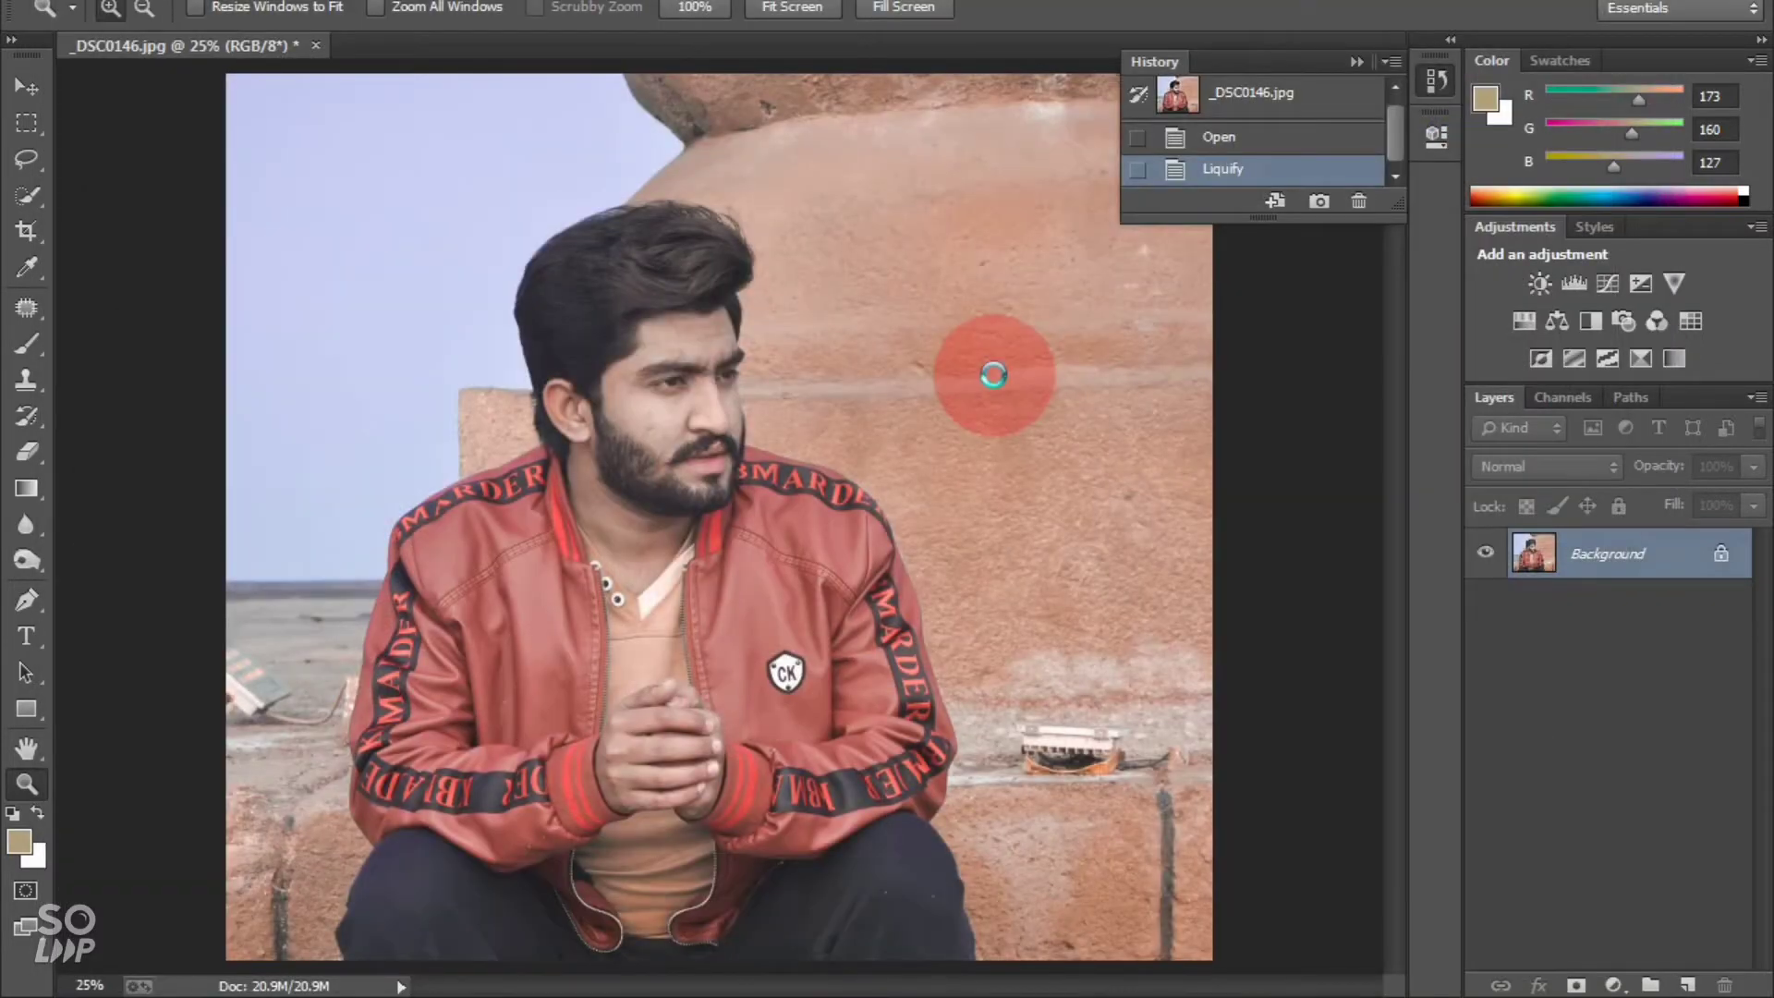
Switch to the Mixer Brush tool with the man's face in close view at 50%
right_click(693, 353)
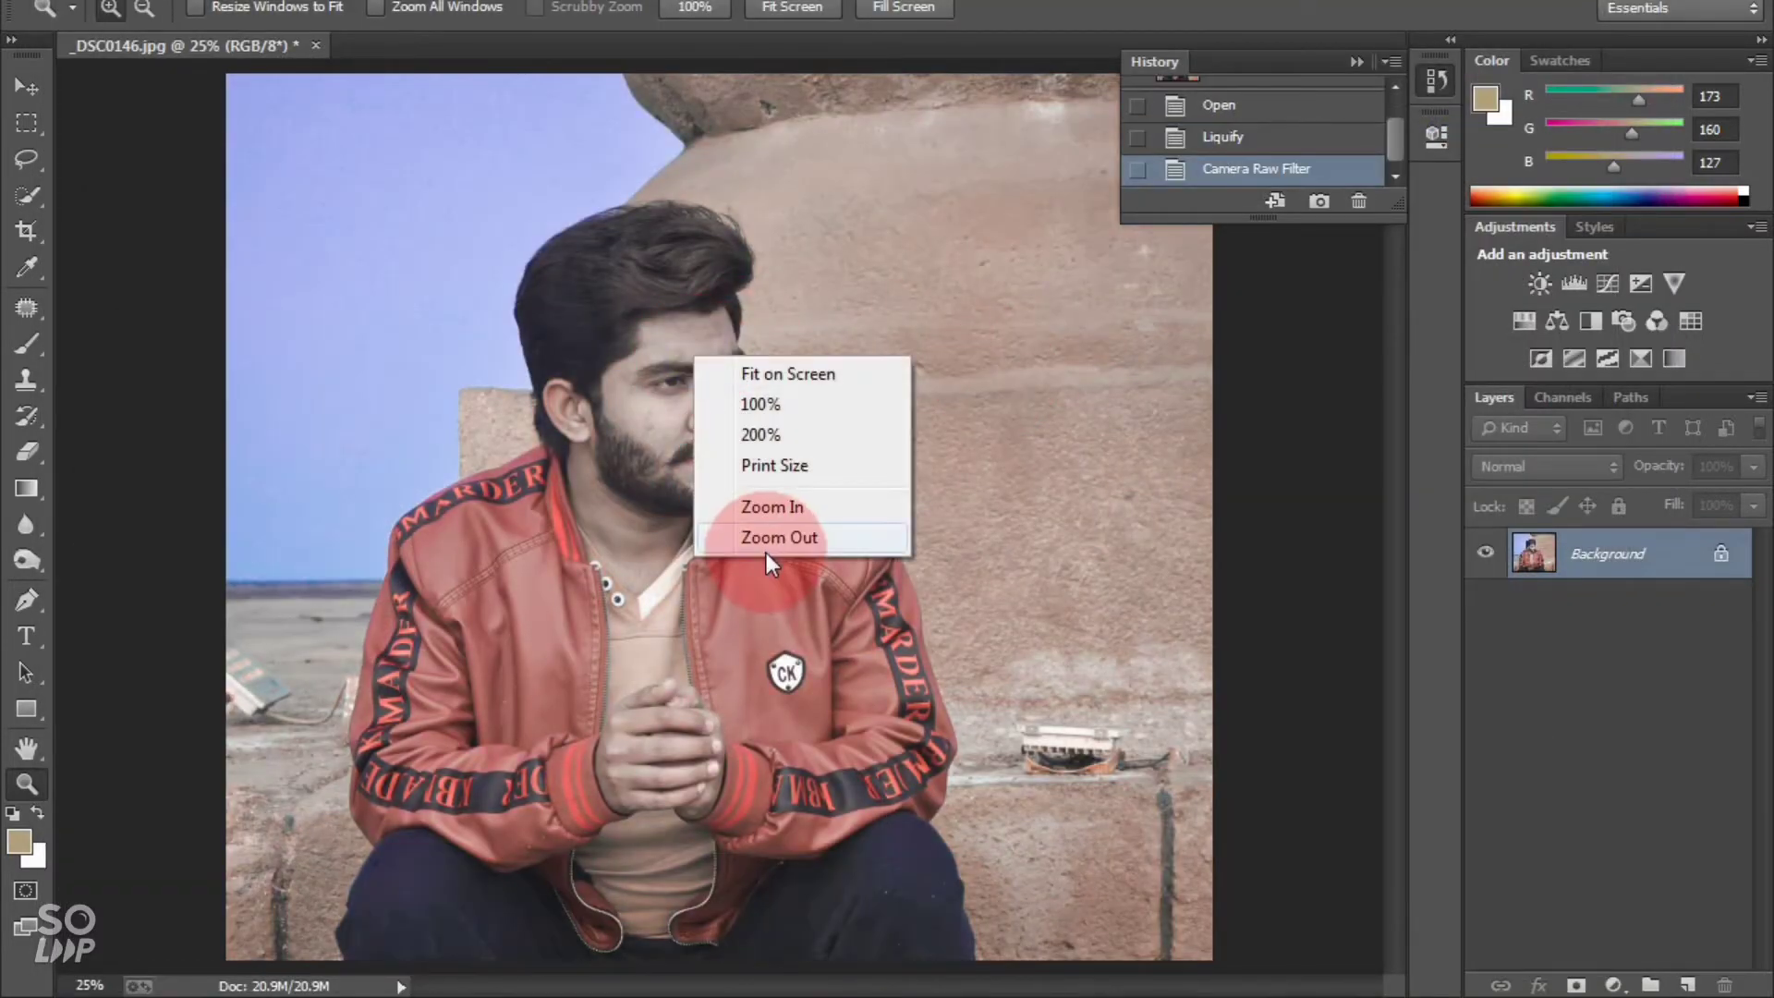
click(765, 541)
click(717, 383)
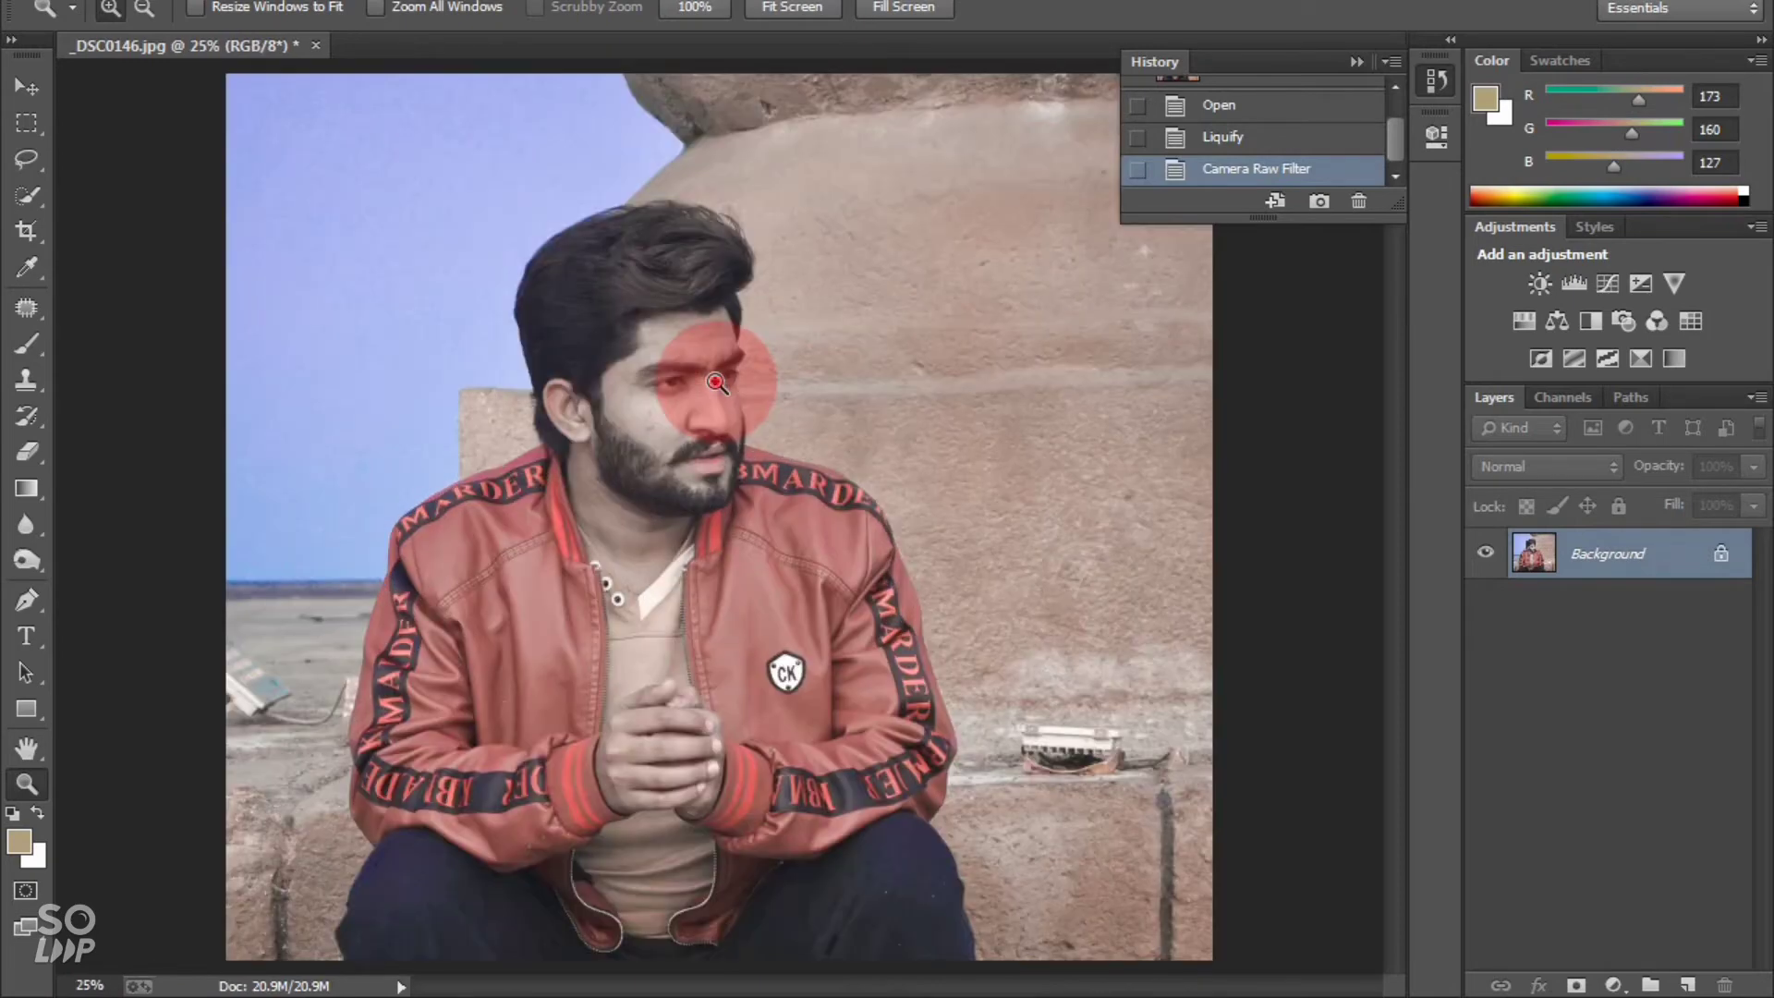
click(717, 383)
click(653, 379)
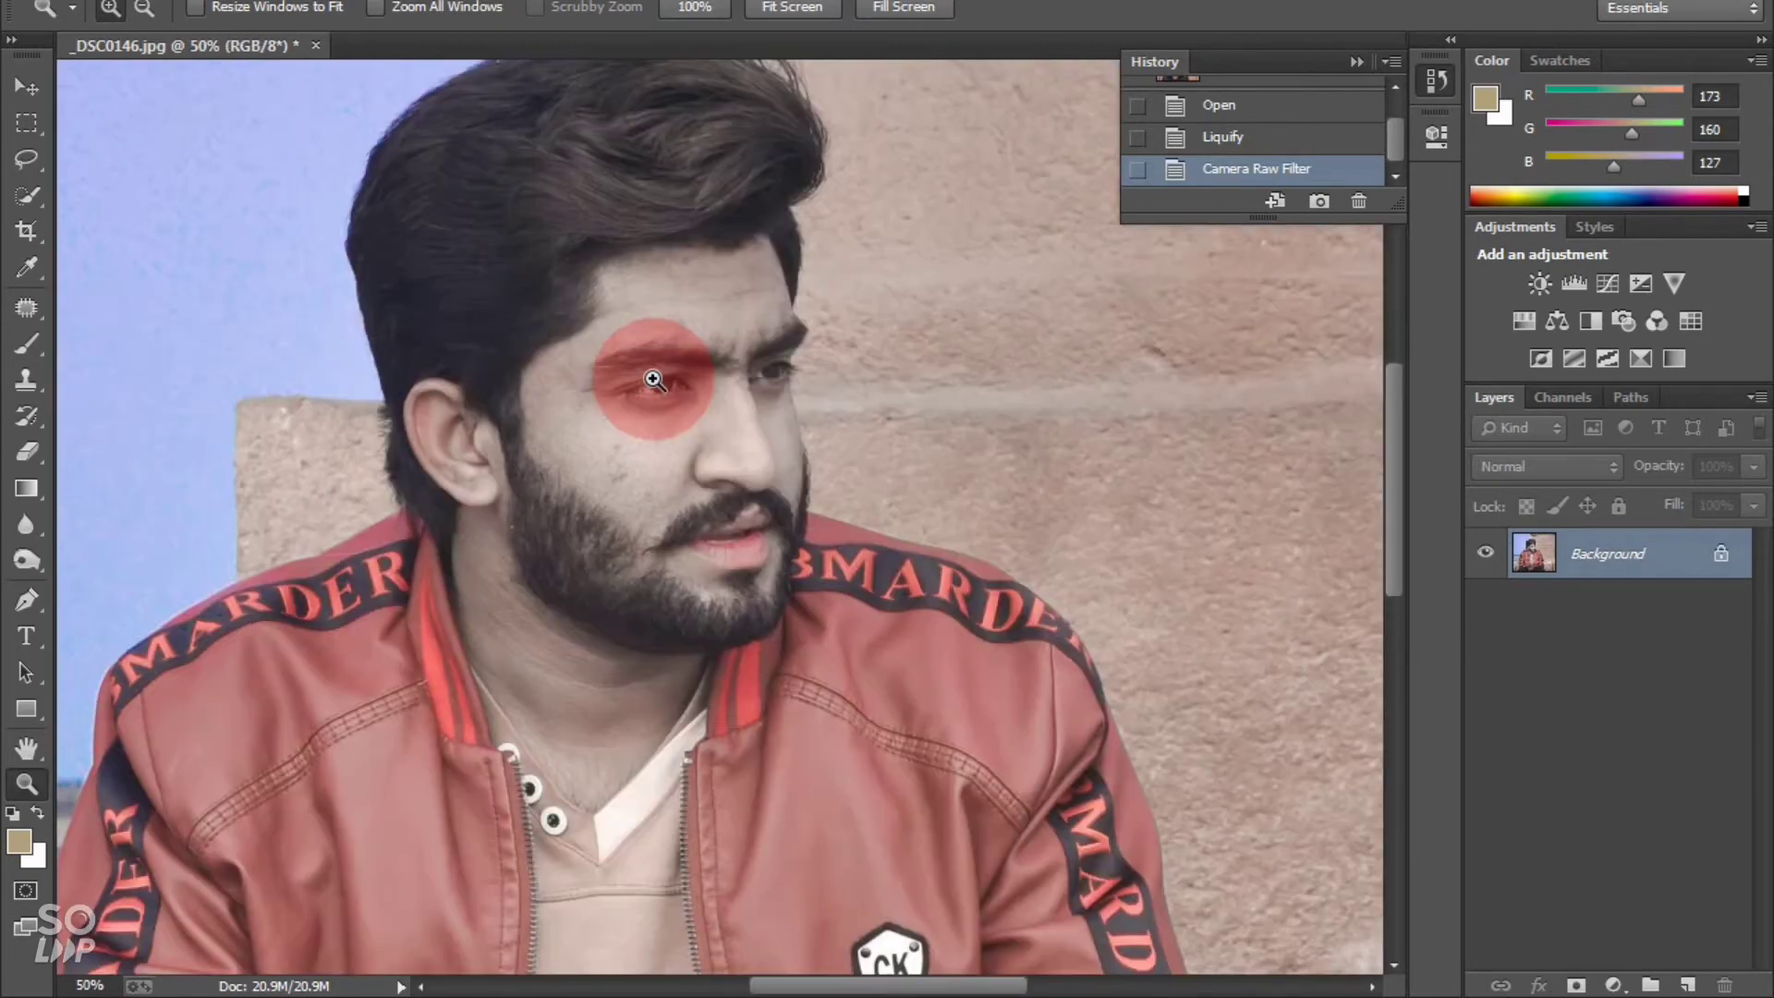
click(423, 136)
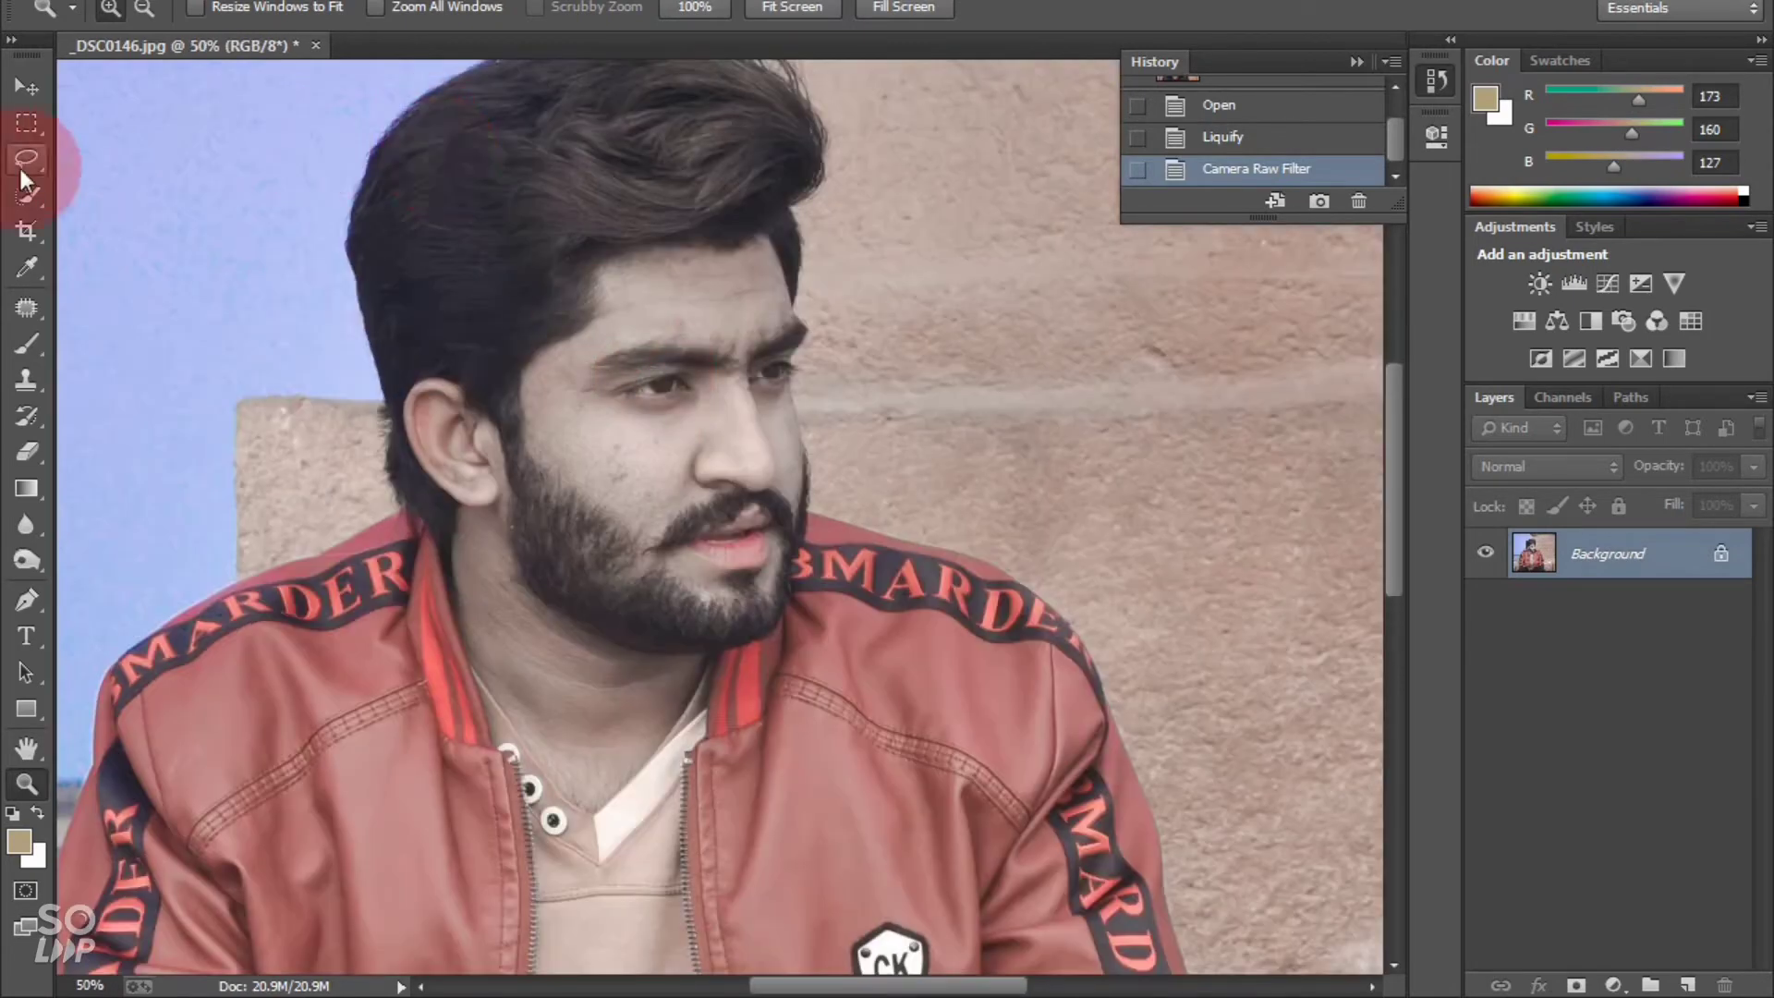
drag(15, 340, 123, 420)
click(589, 338)
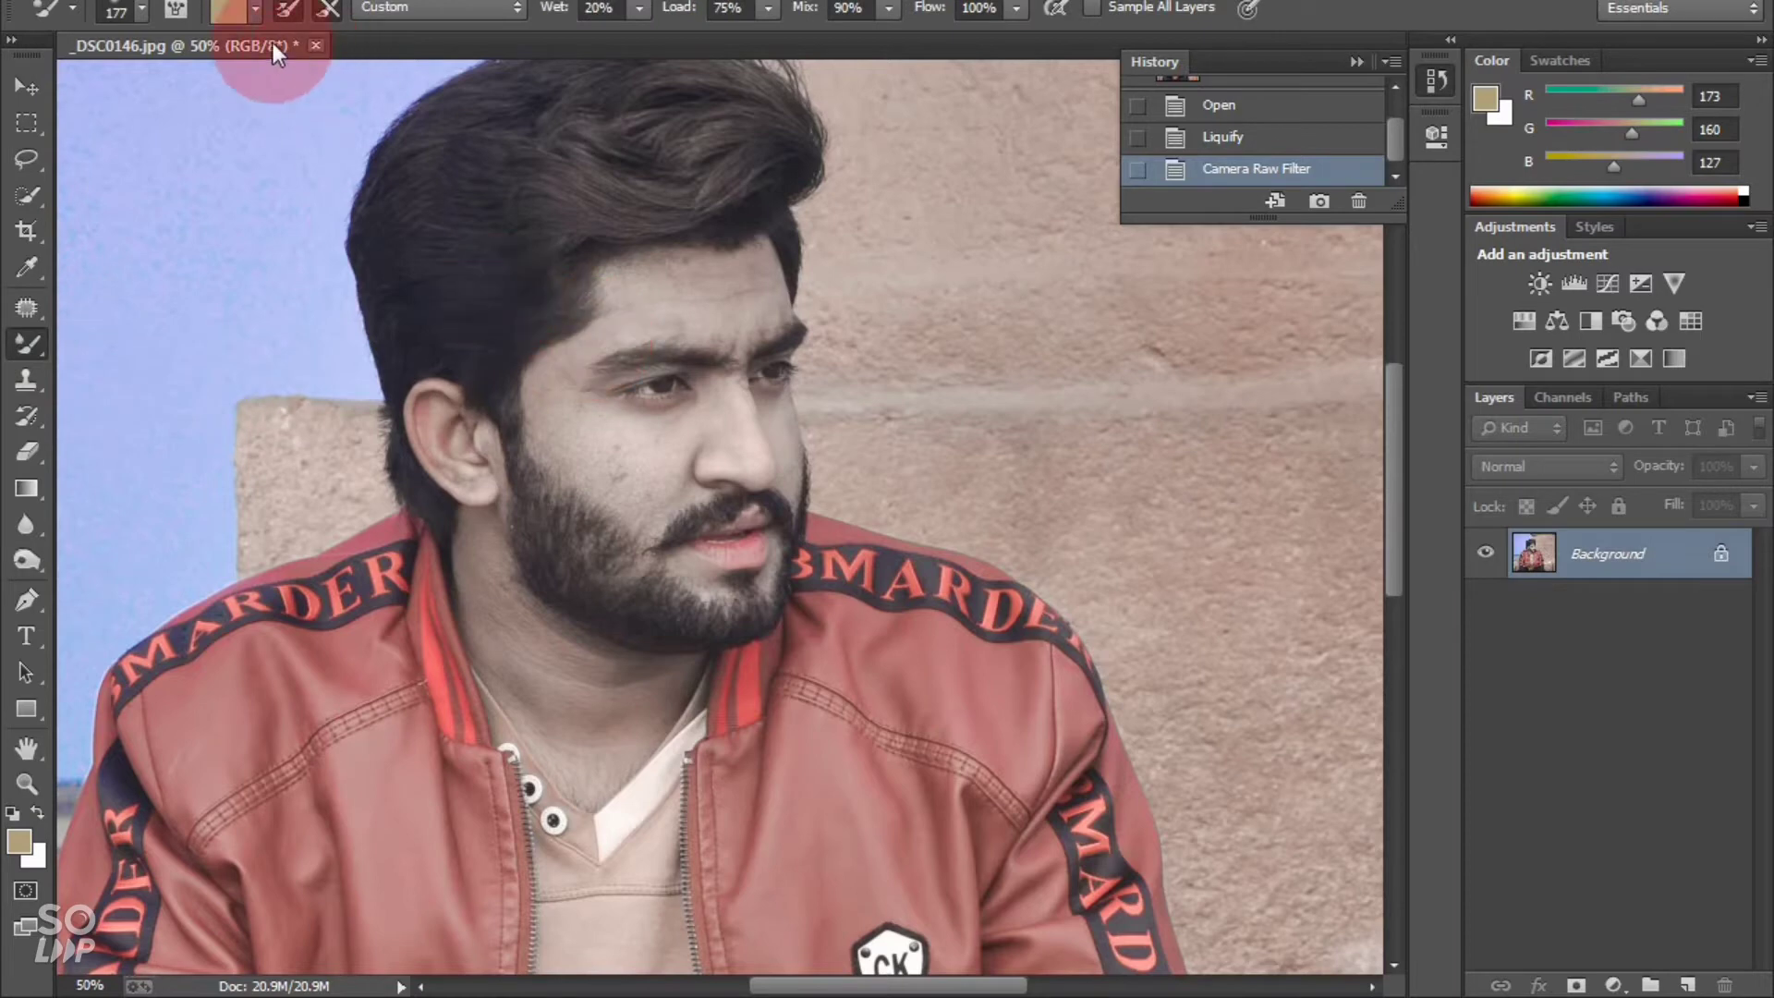
Turn off loading the Mixer Brush after each stroke and set its Wet value to 20%
click(215, 6)
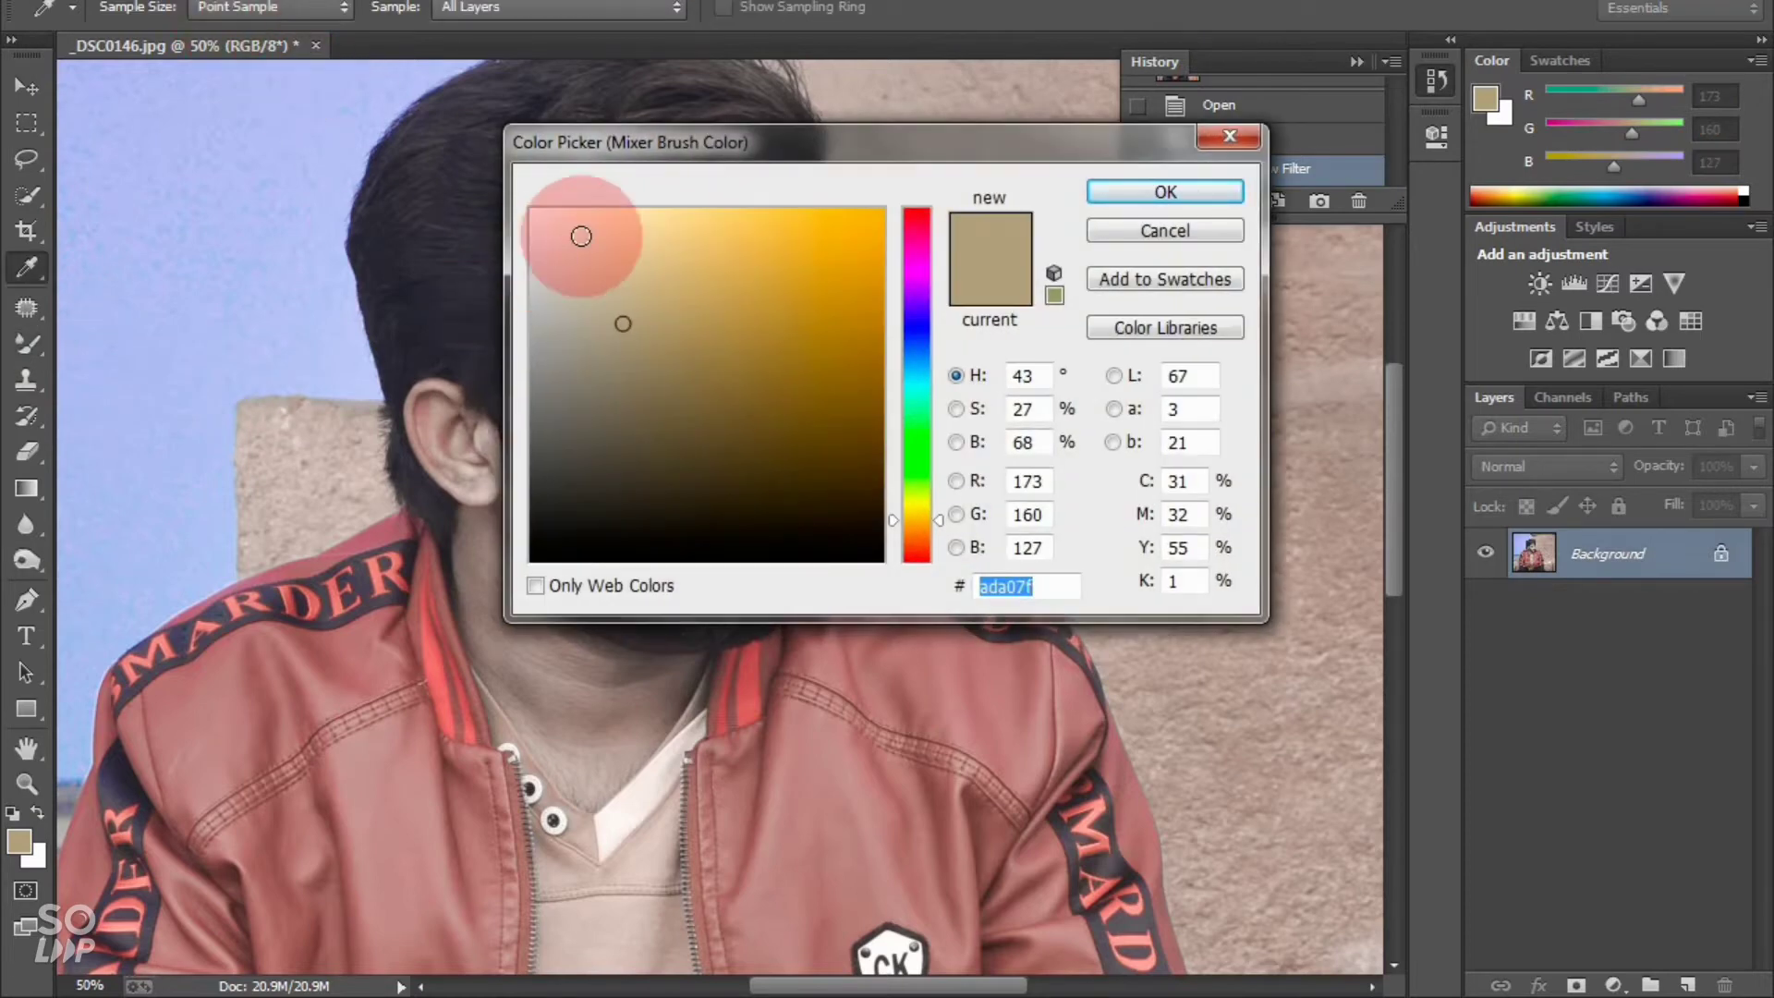
click(1157, 231)
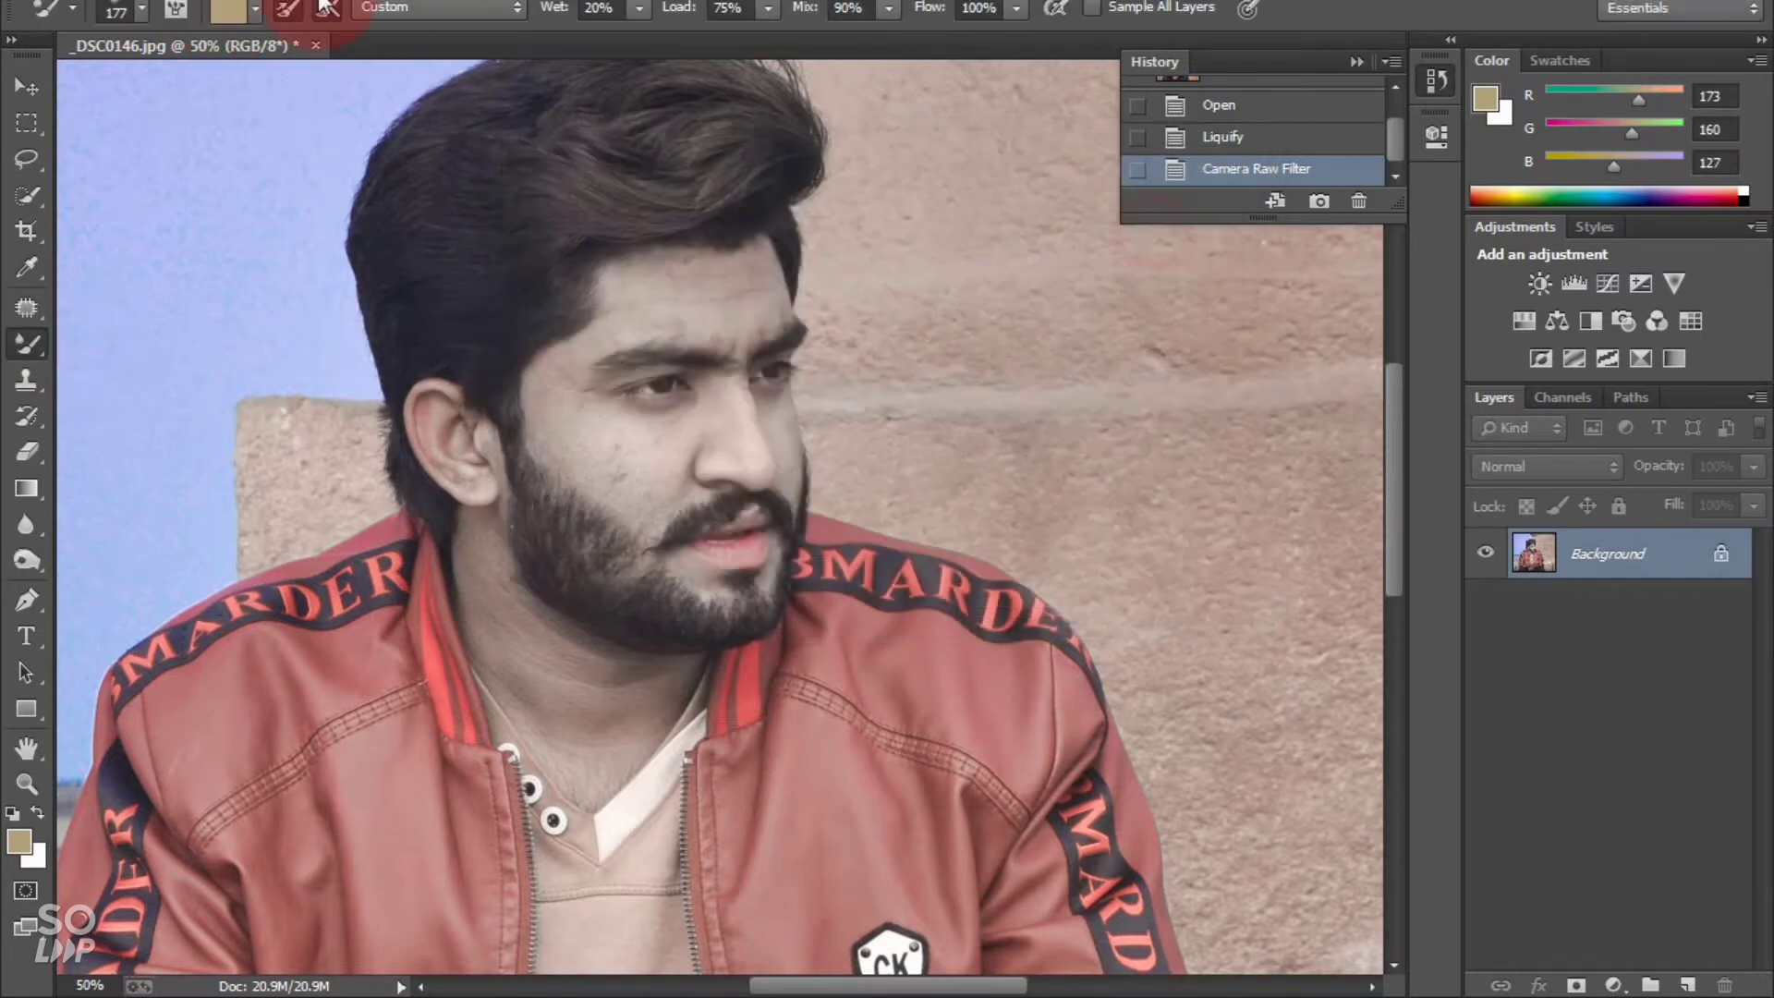
click(288, 7)
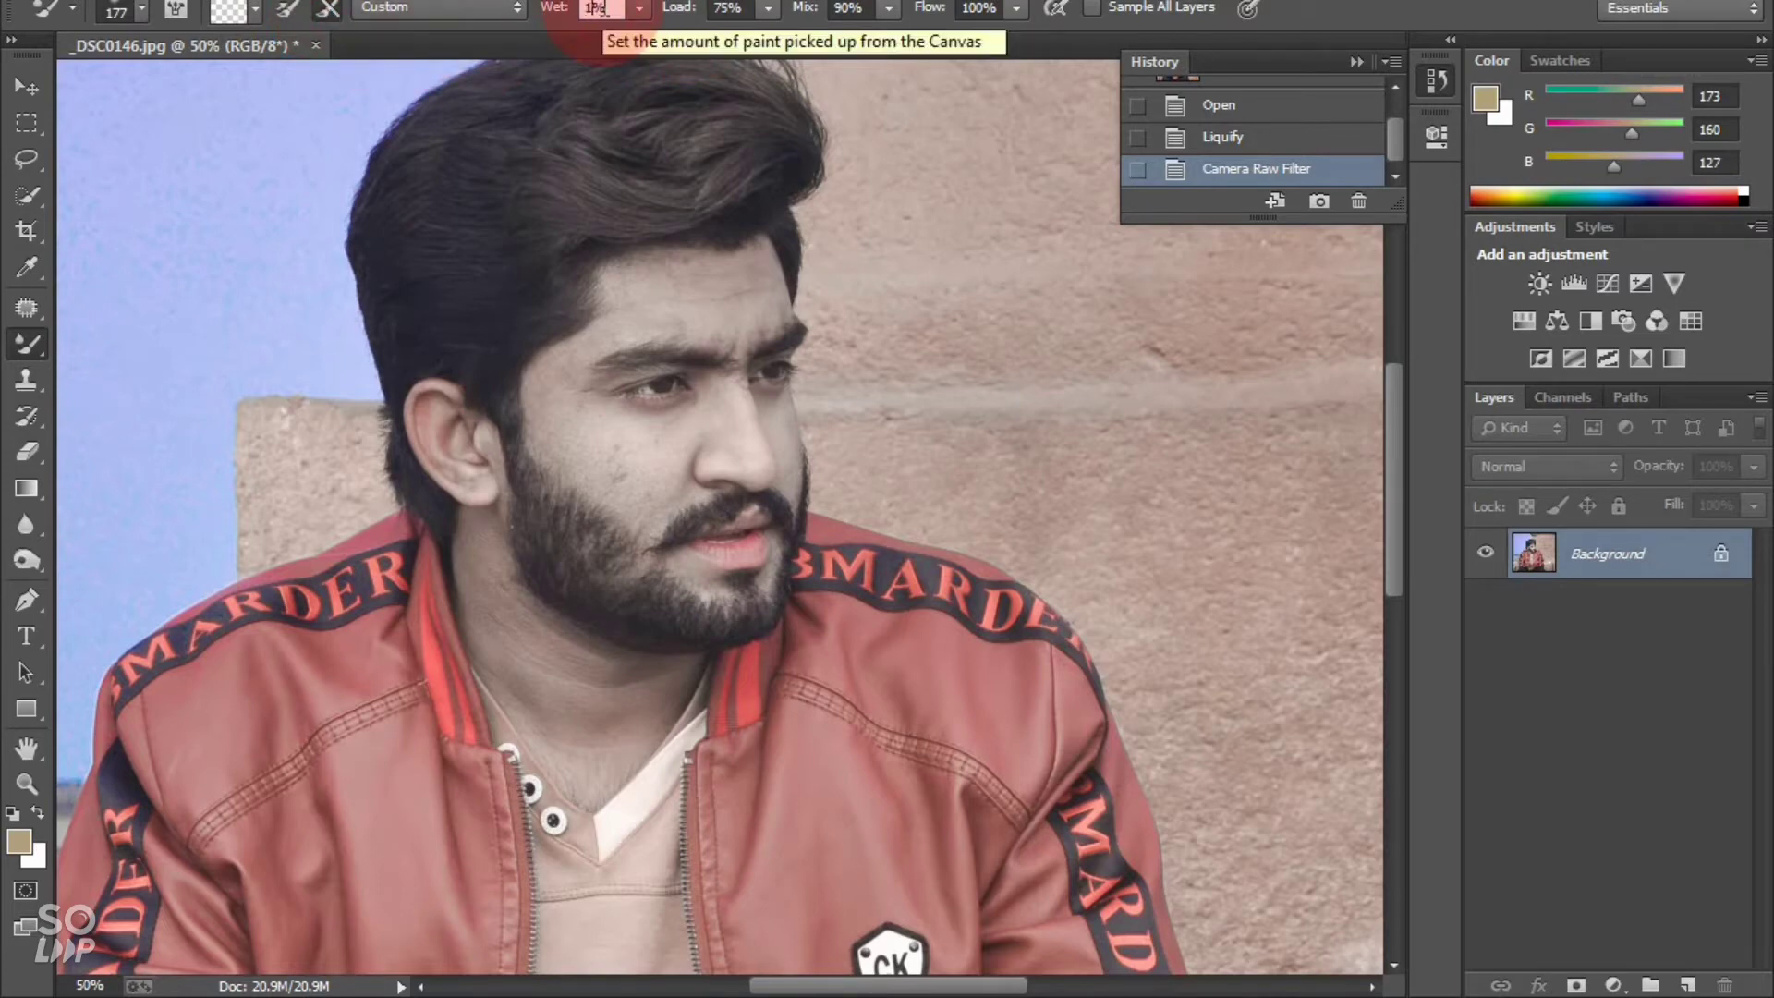
text(2)
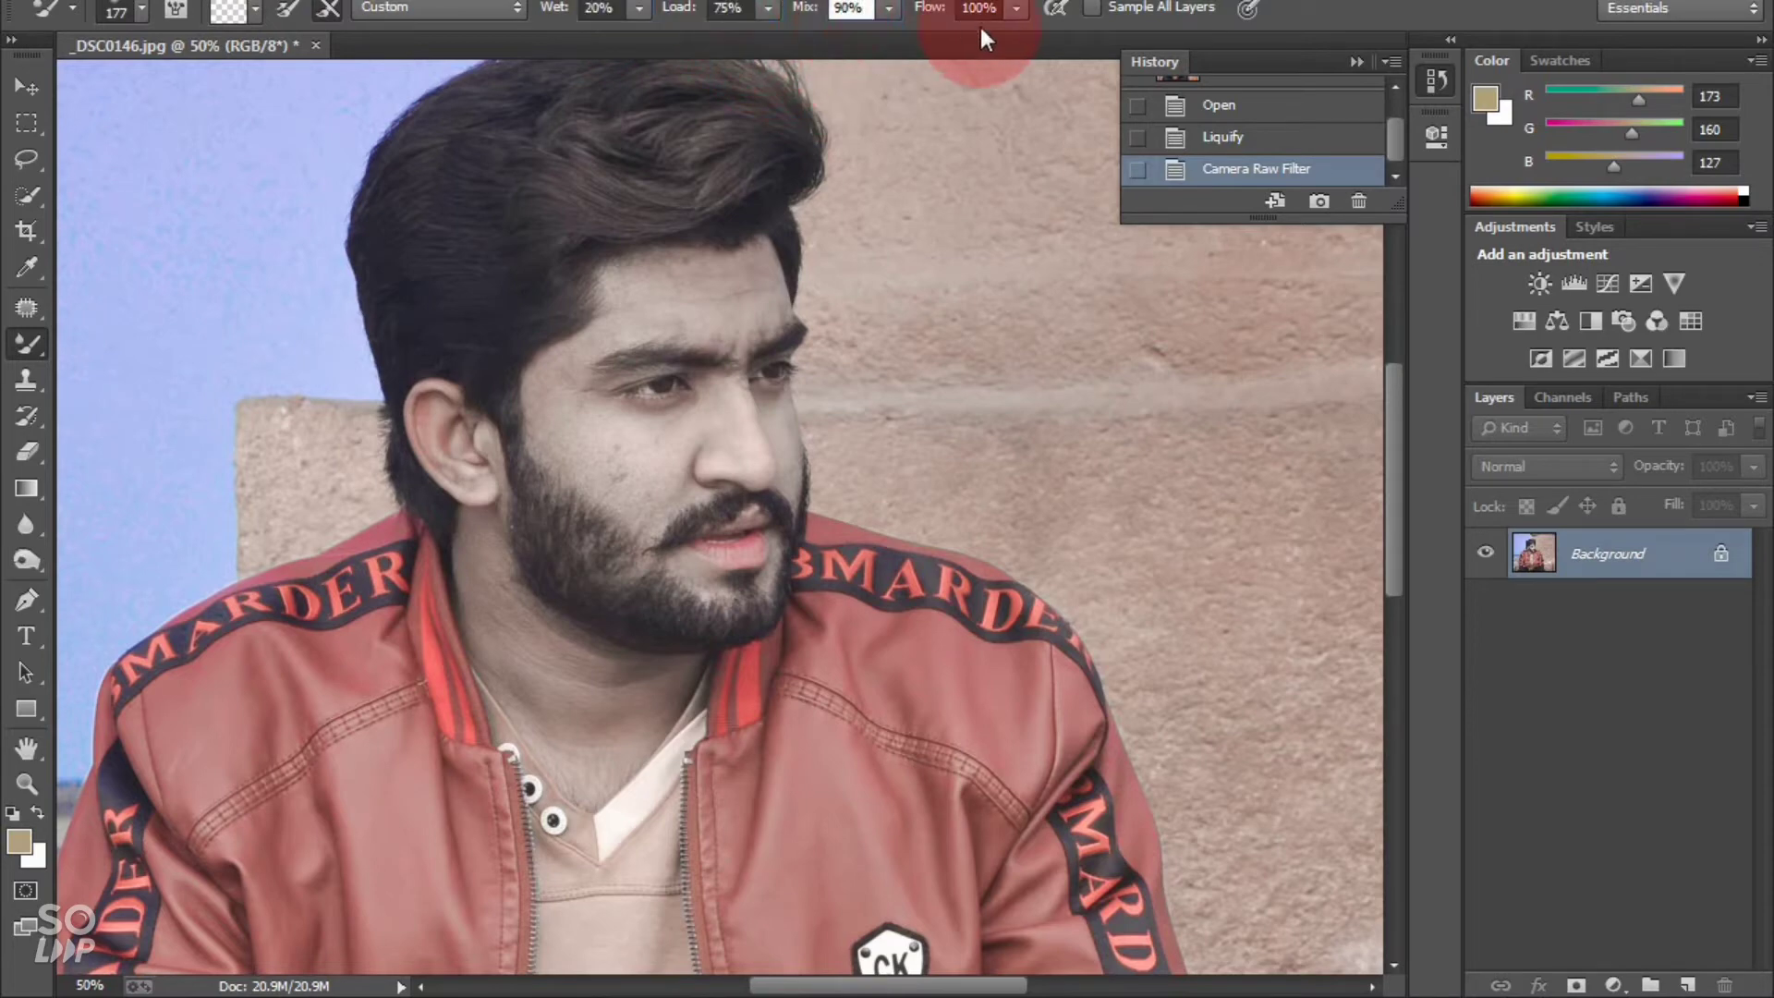
Set the soft Mixer Brush to 71 px and smooth the skin on the forehead and beside the eye
click(129, 11)
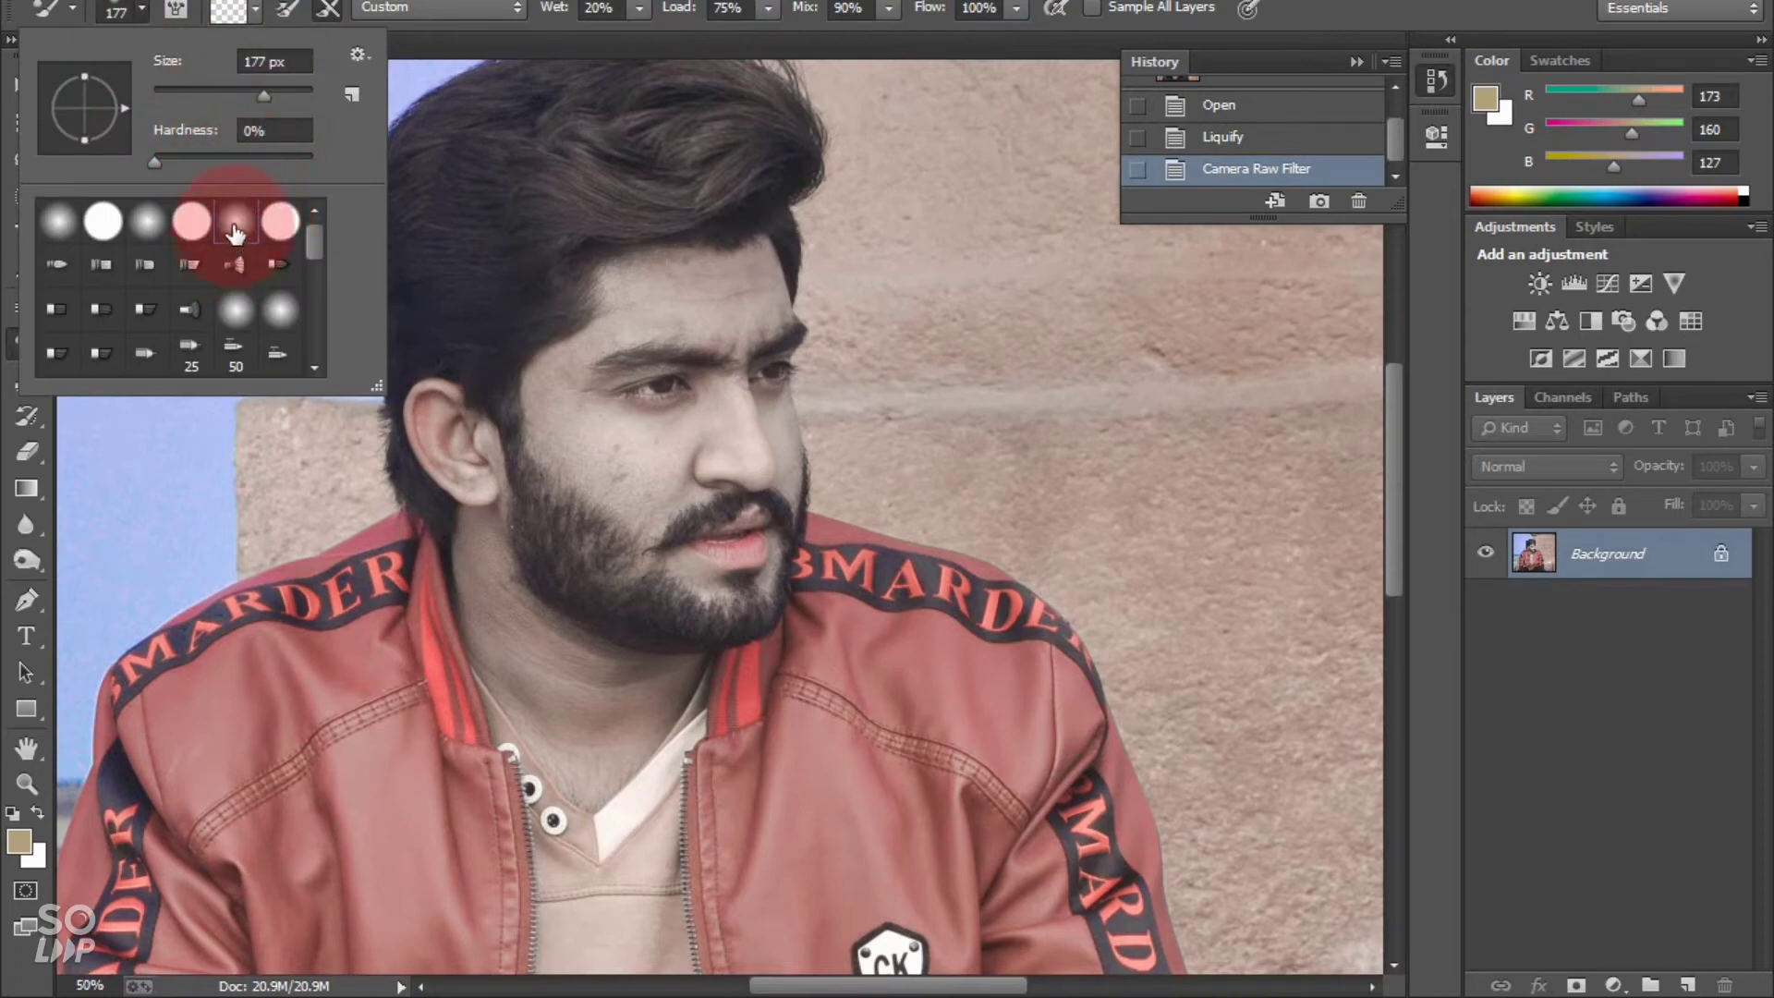
click(252, 129)
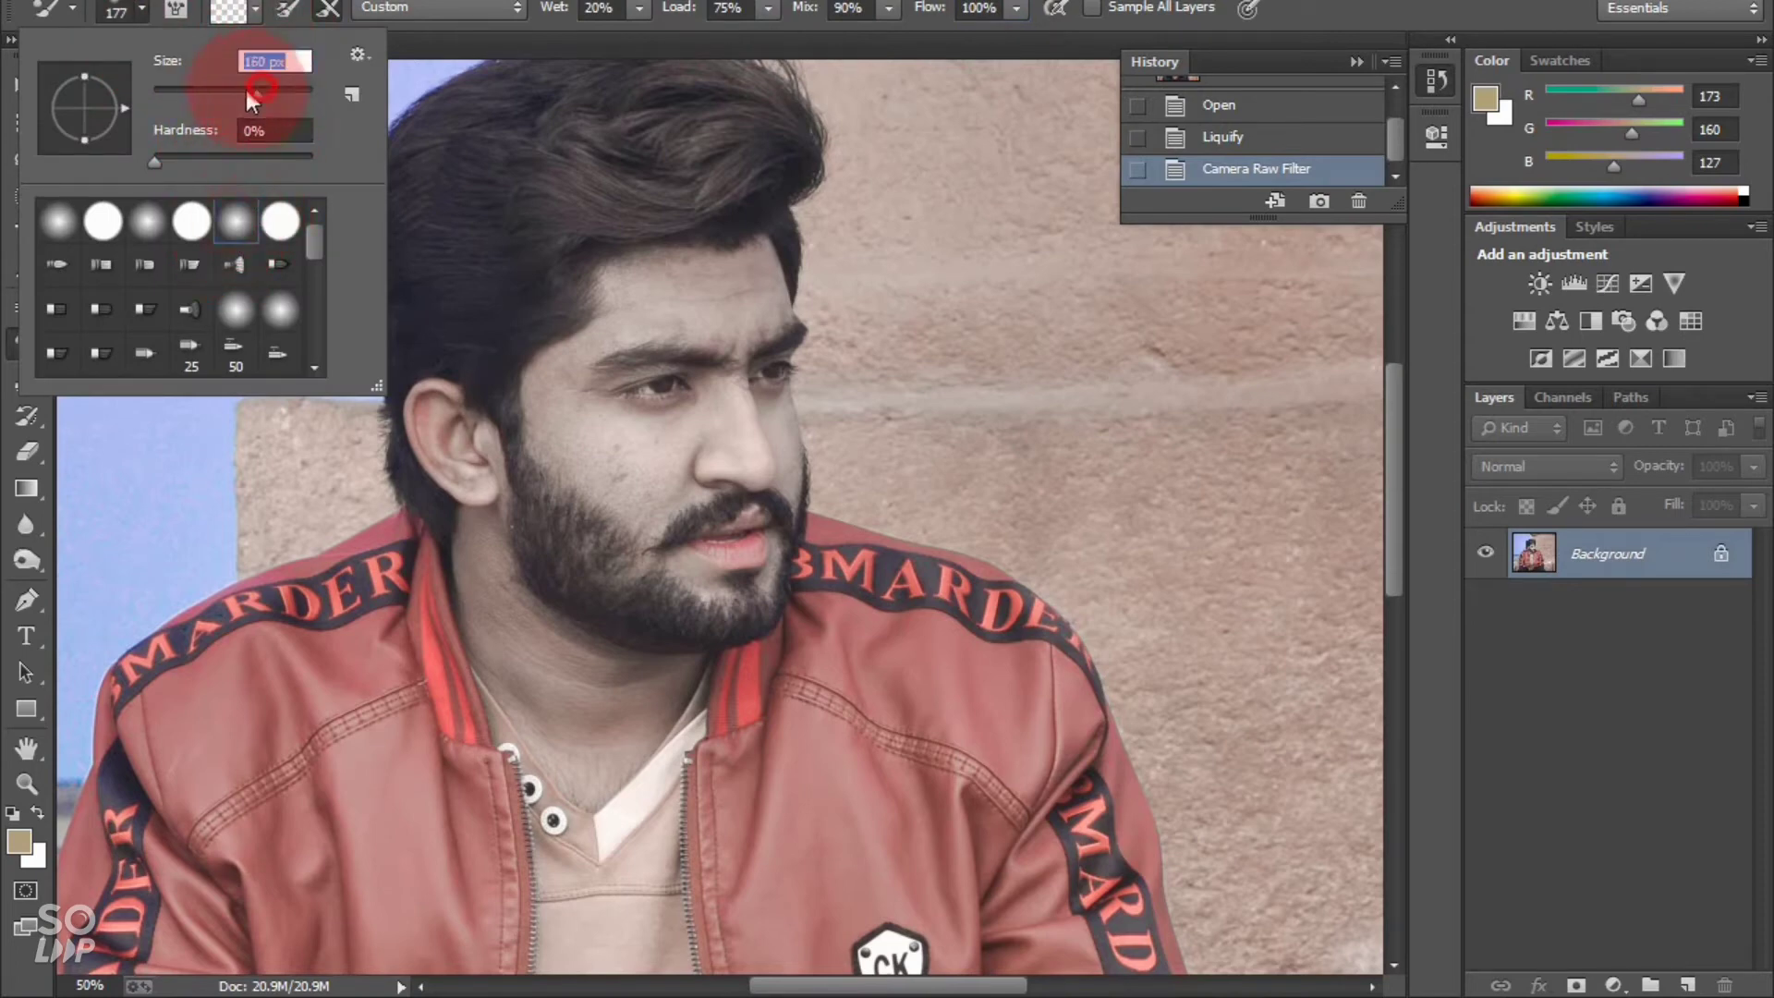
drag(202, 84, 209, 83)
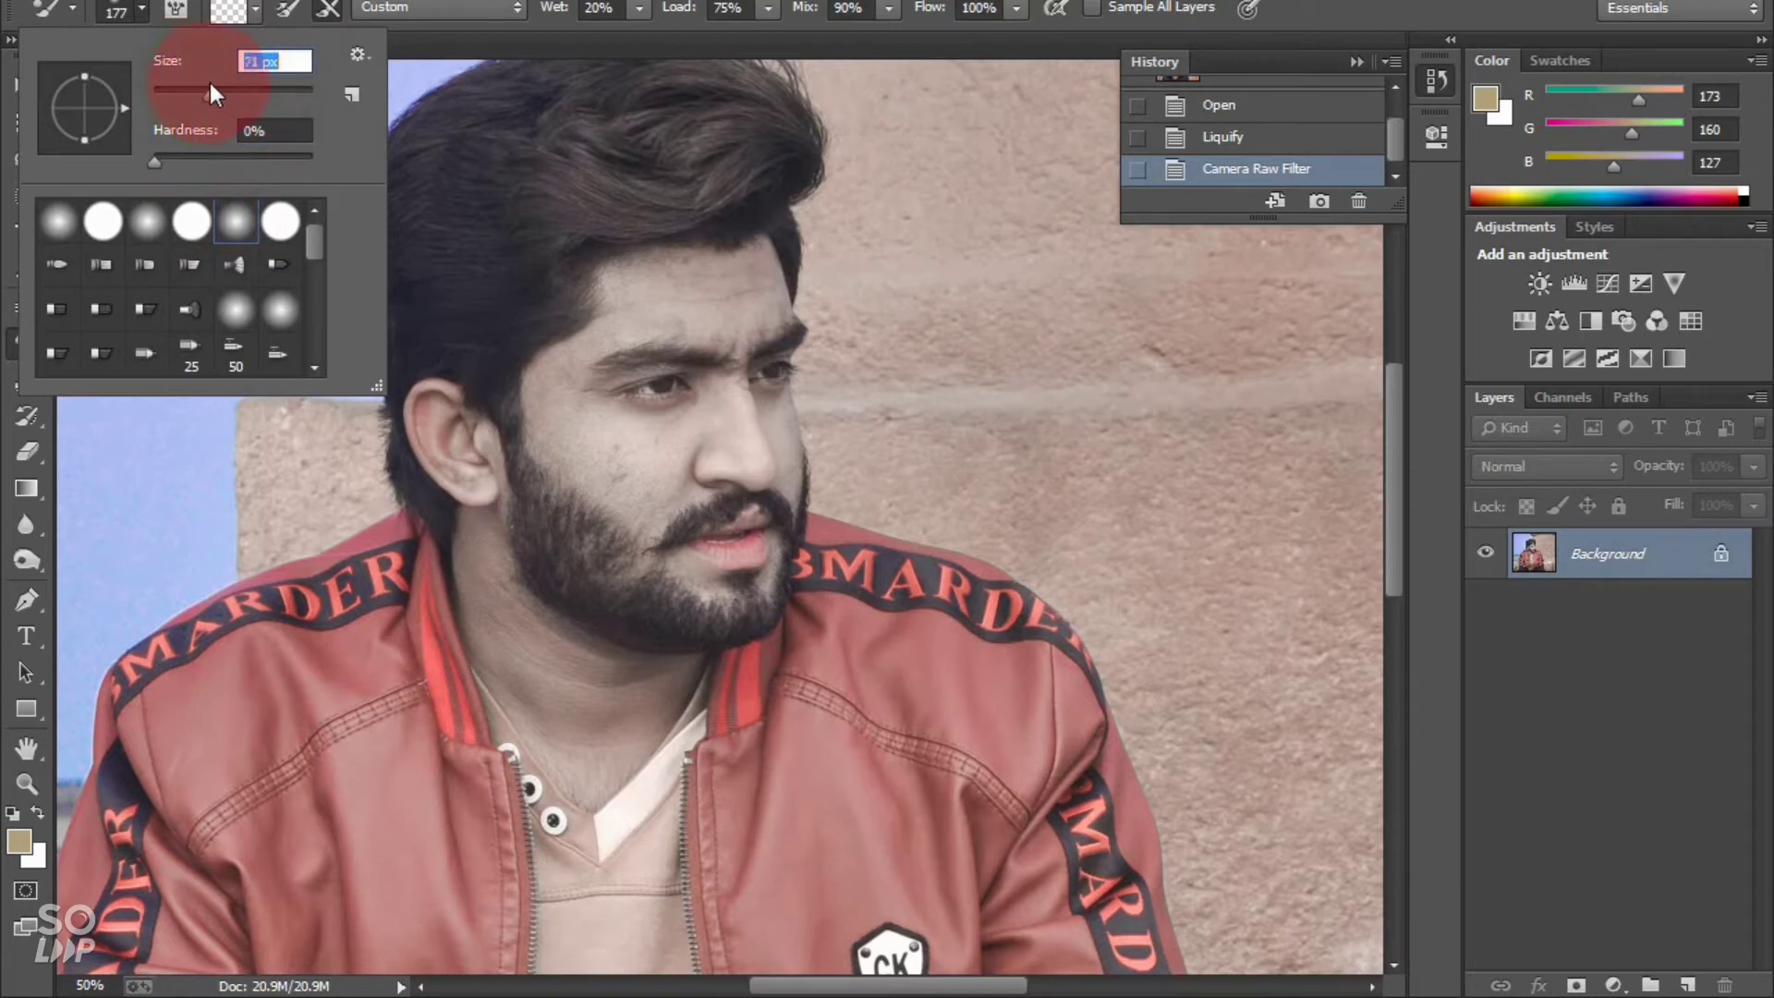
drag(695, 215, 681, 296)
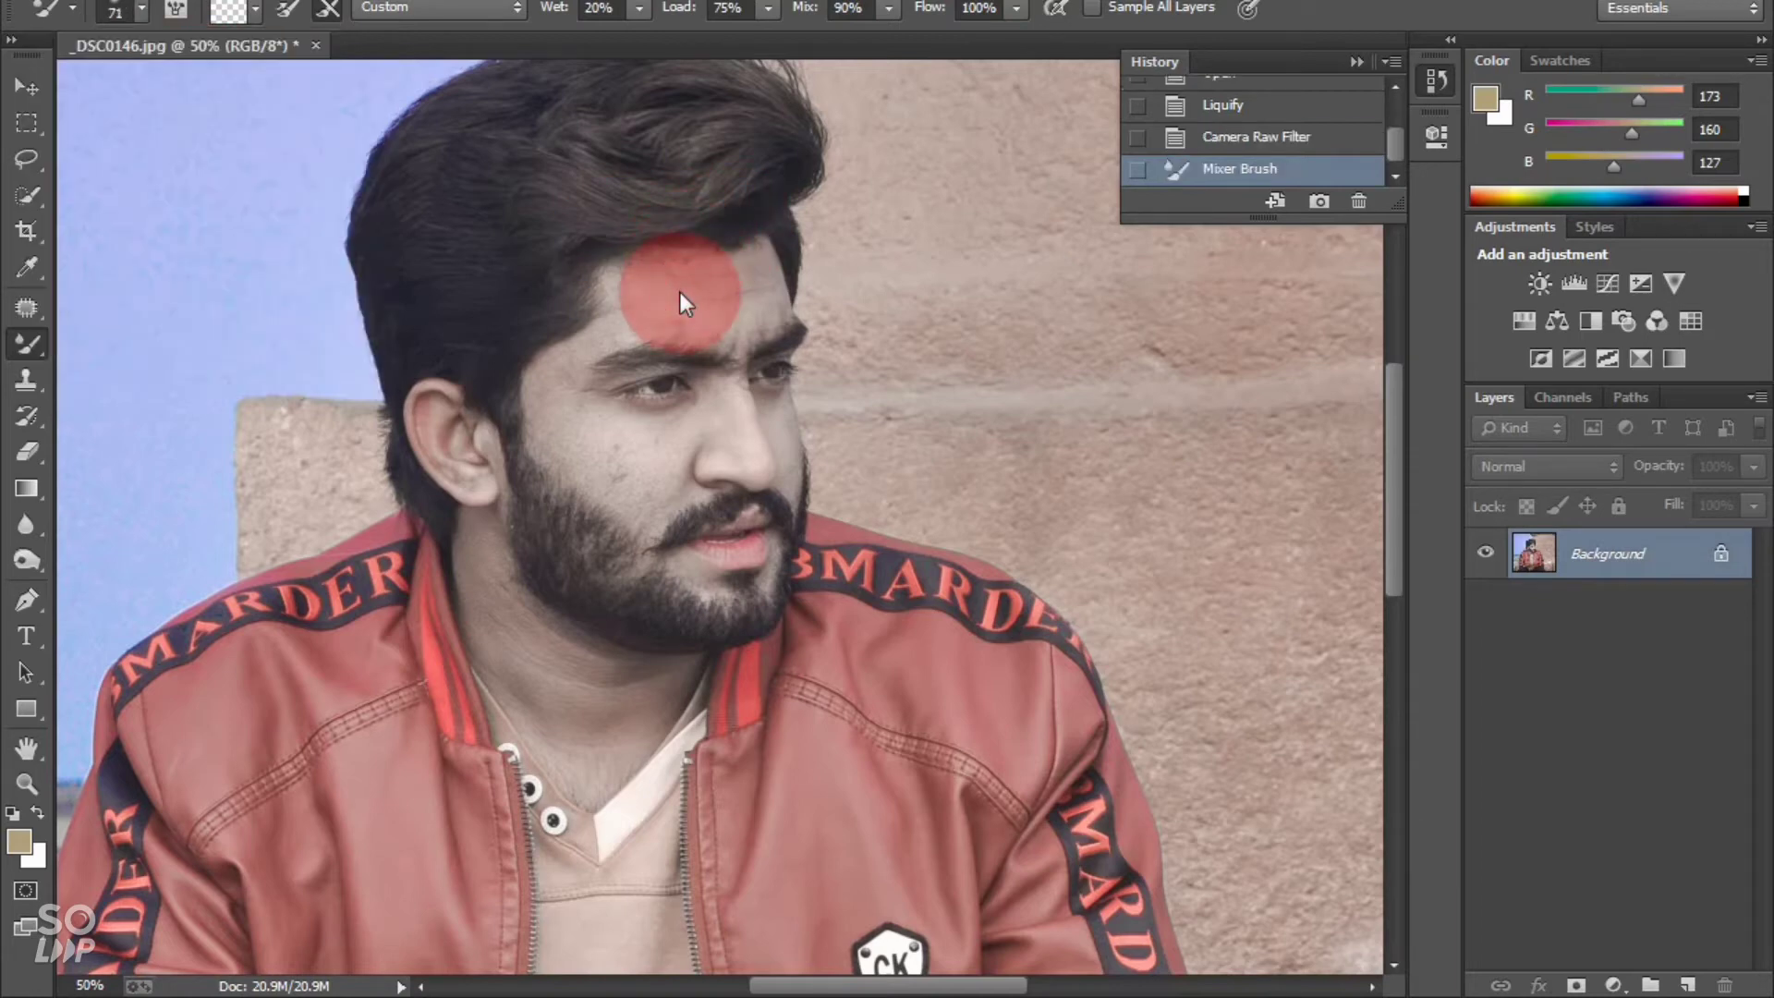
drag(617, 375, 578, 391)
Reset the foreground and background colors to default and swap them so that white is the foreground color
click(13, 861)
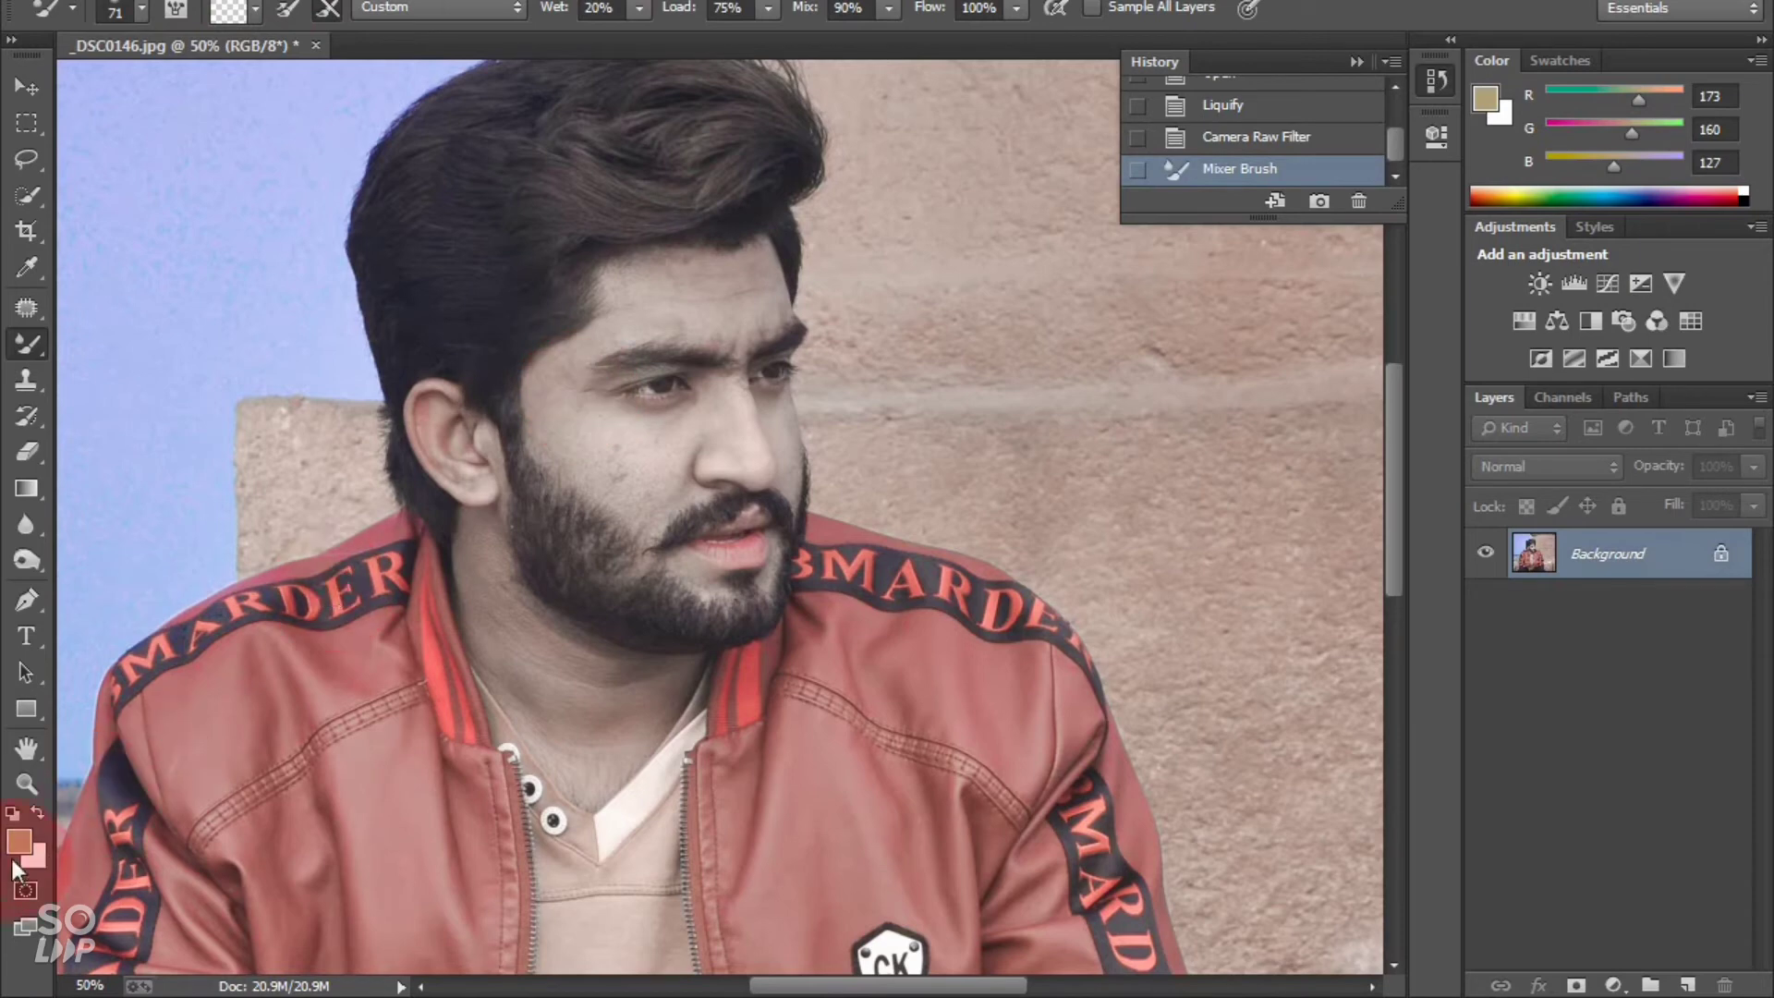
click(14, 813)
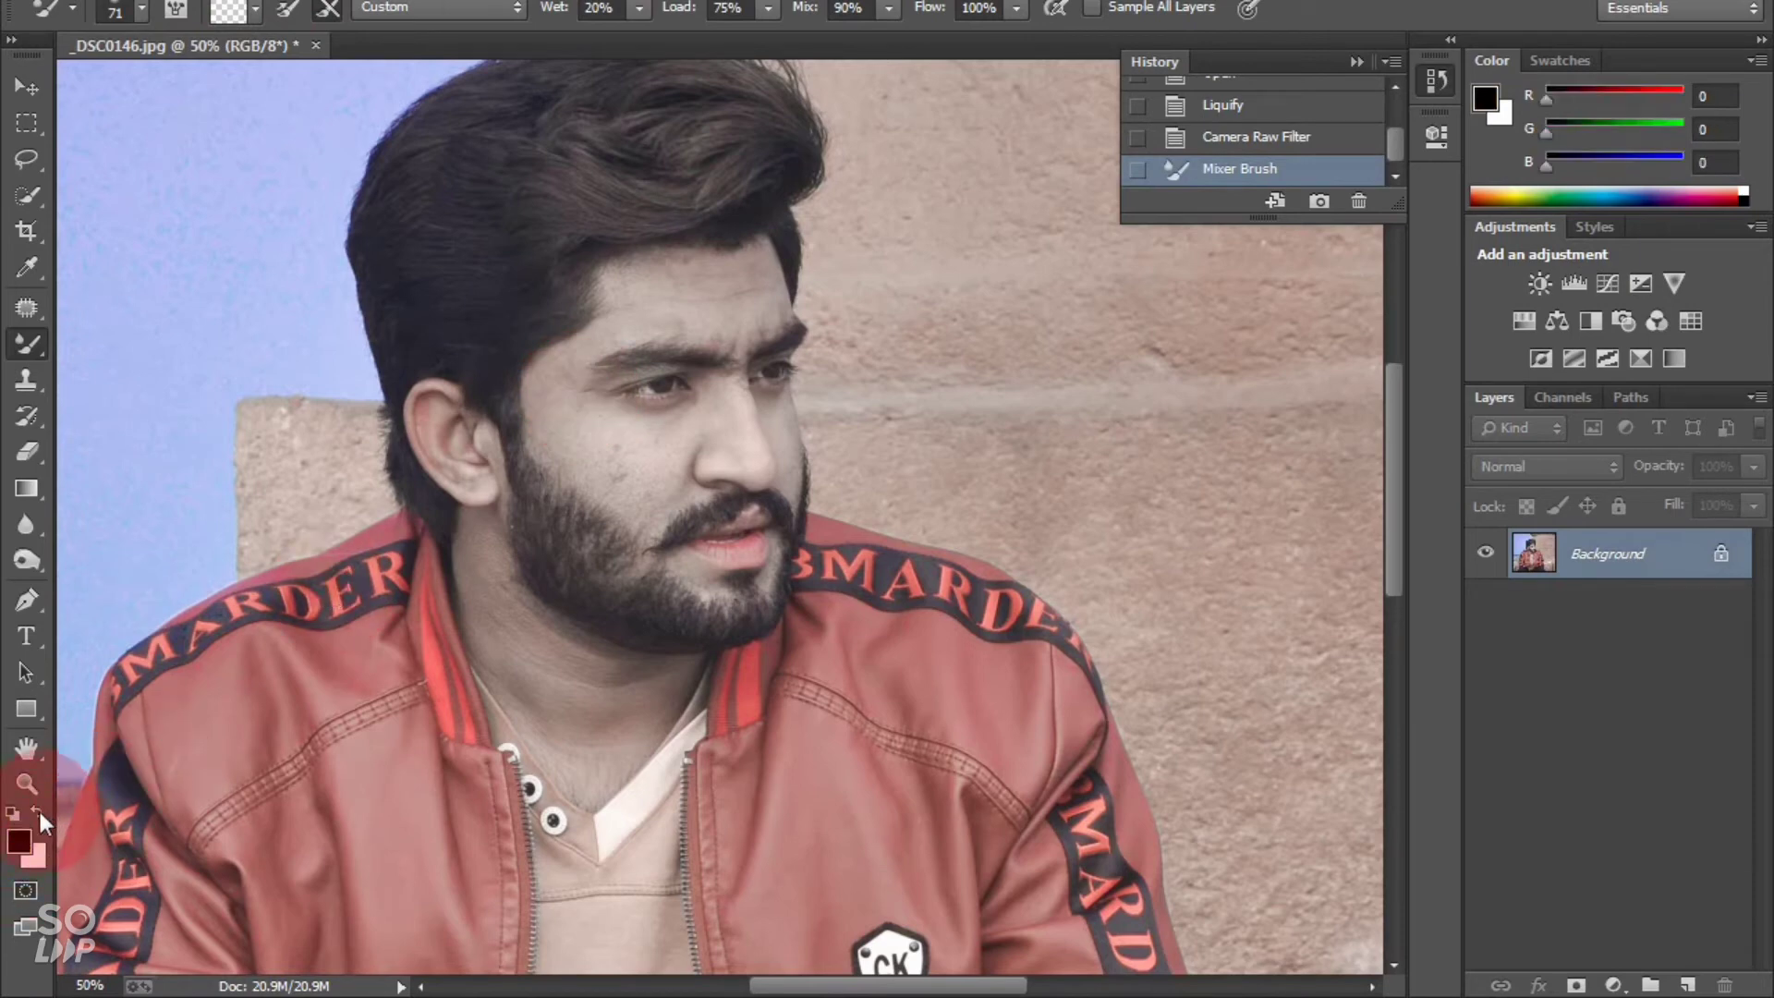
click(39, 812)
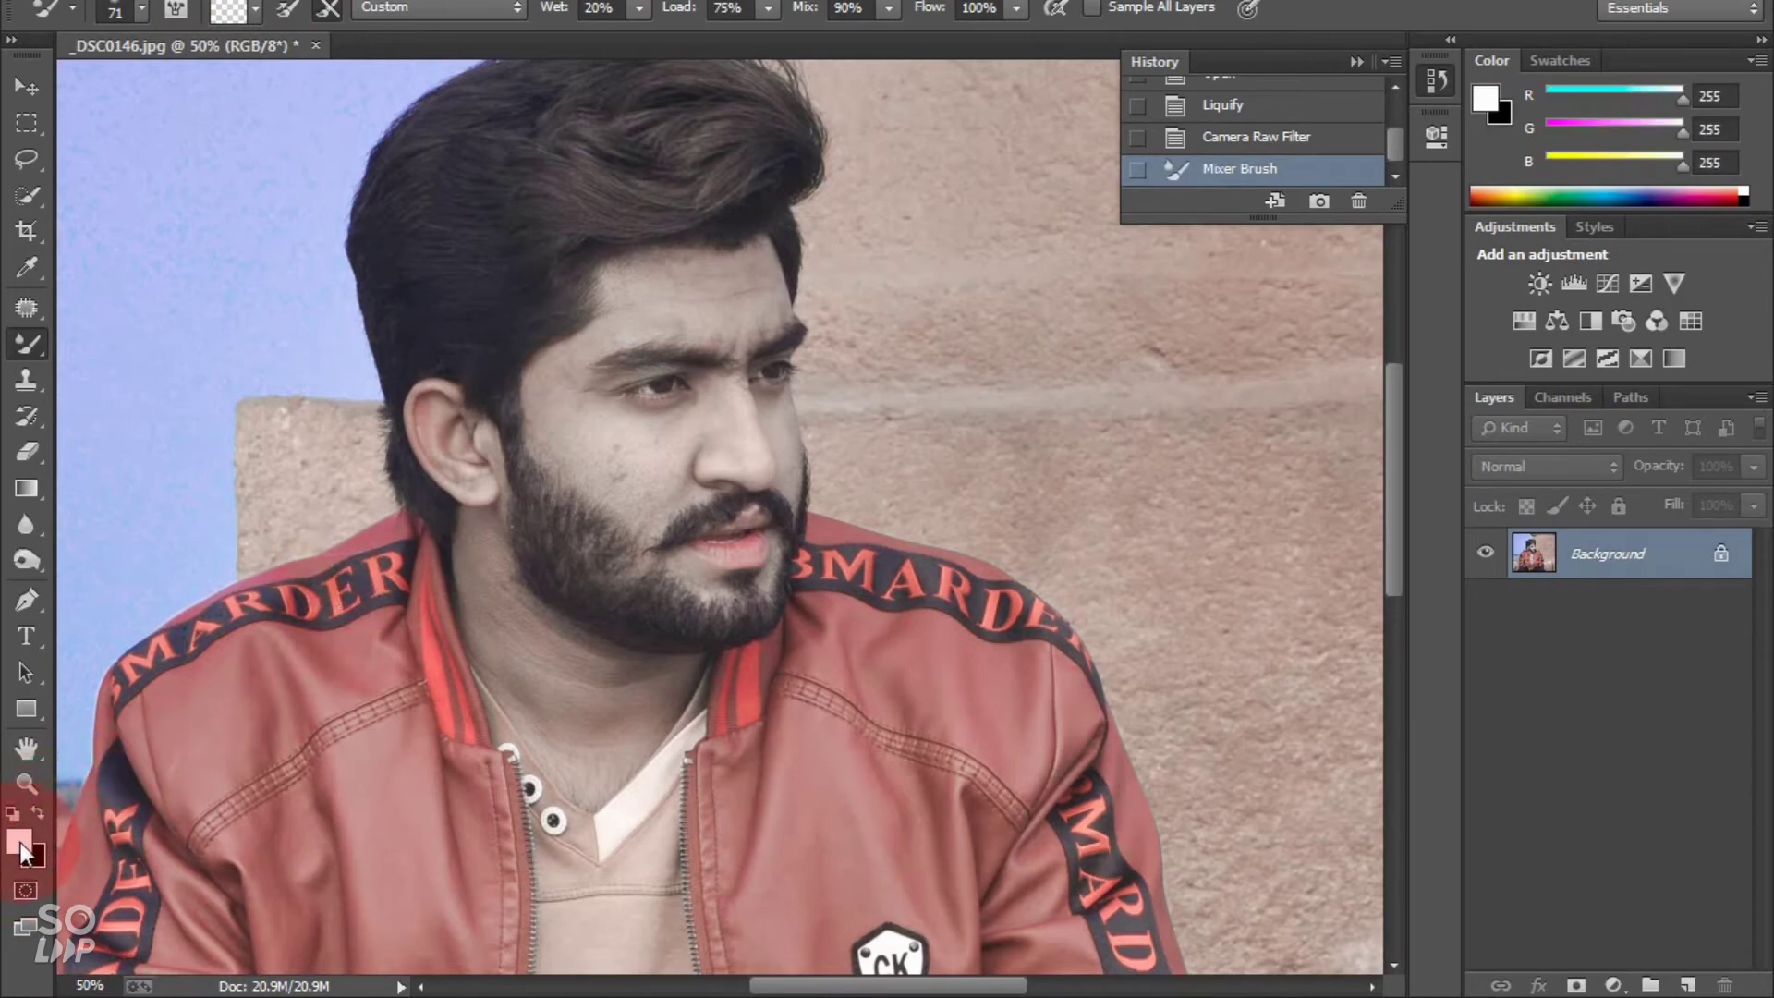
Set the Mixer Brush to 92 px and smooth the skin on the forehead, cheek and nose
right_click(713, 274)
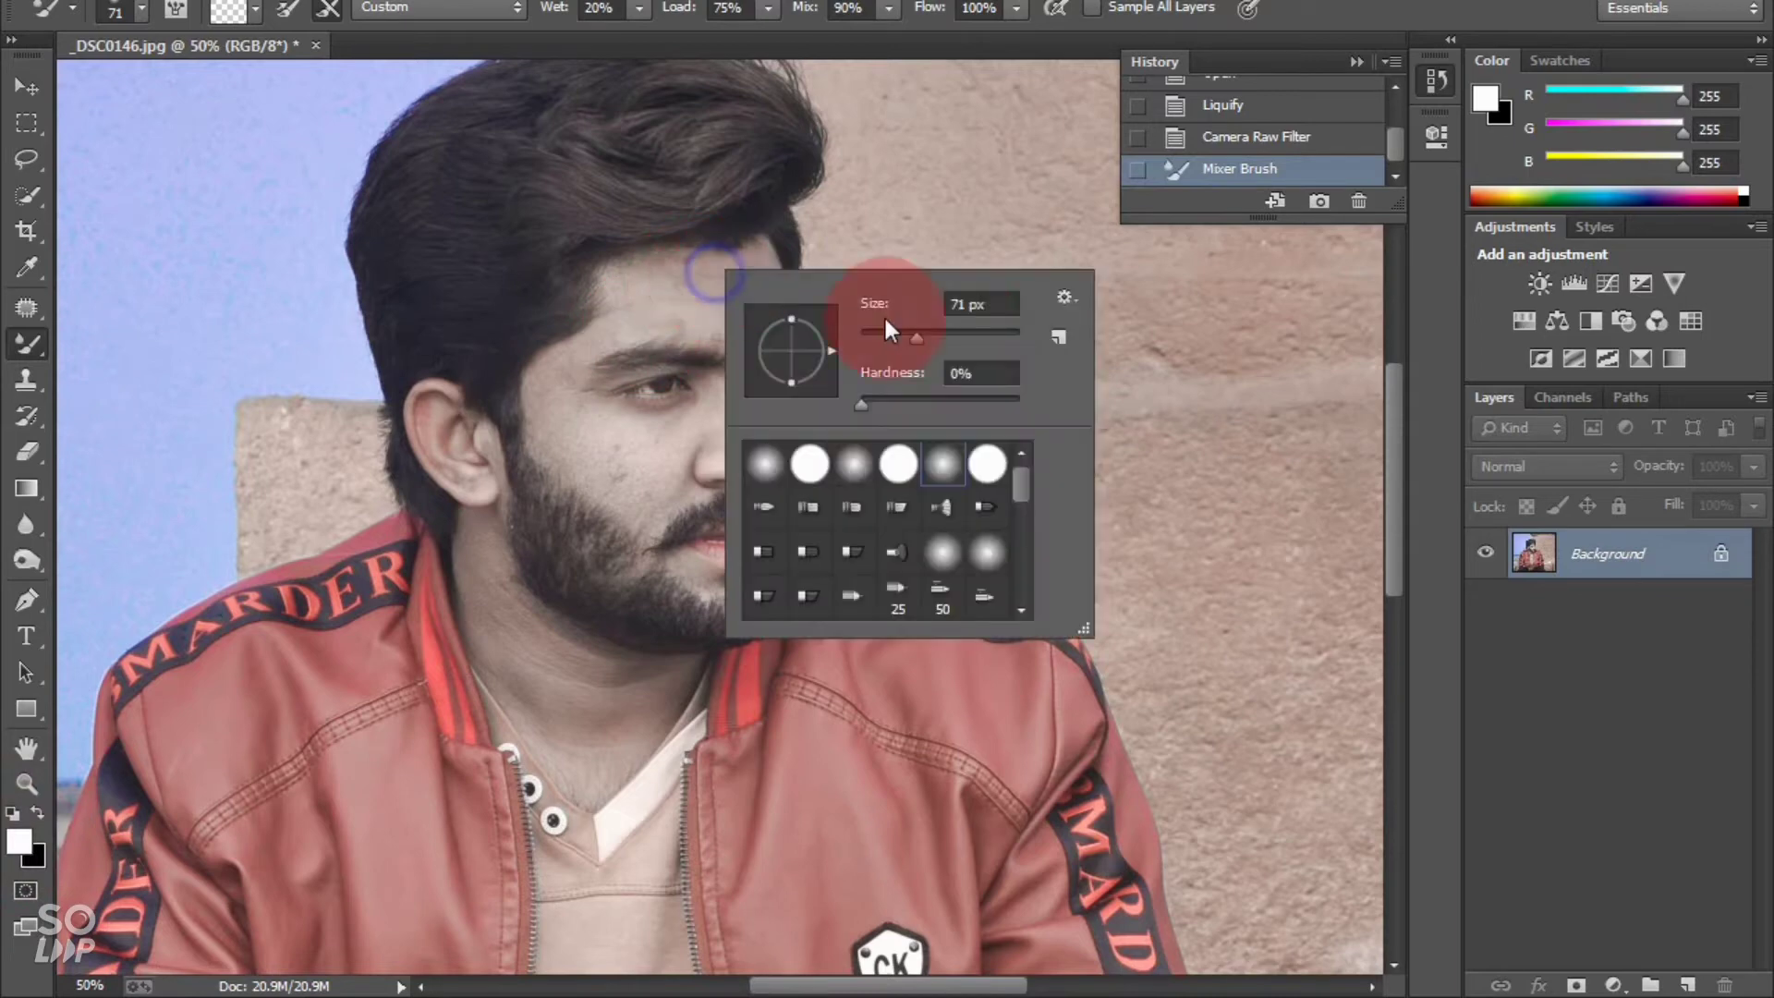
click(933, 336)
click(659, 296)
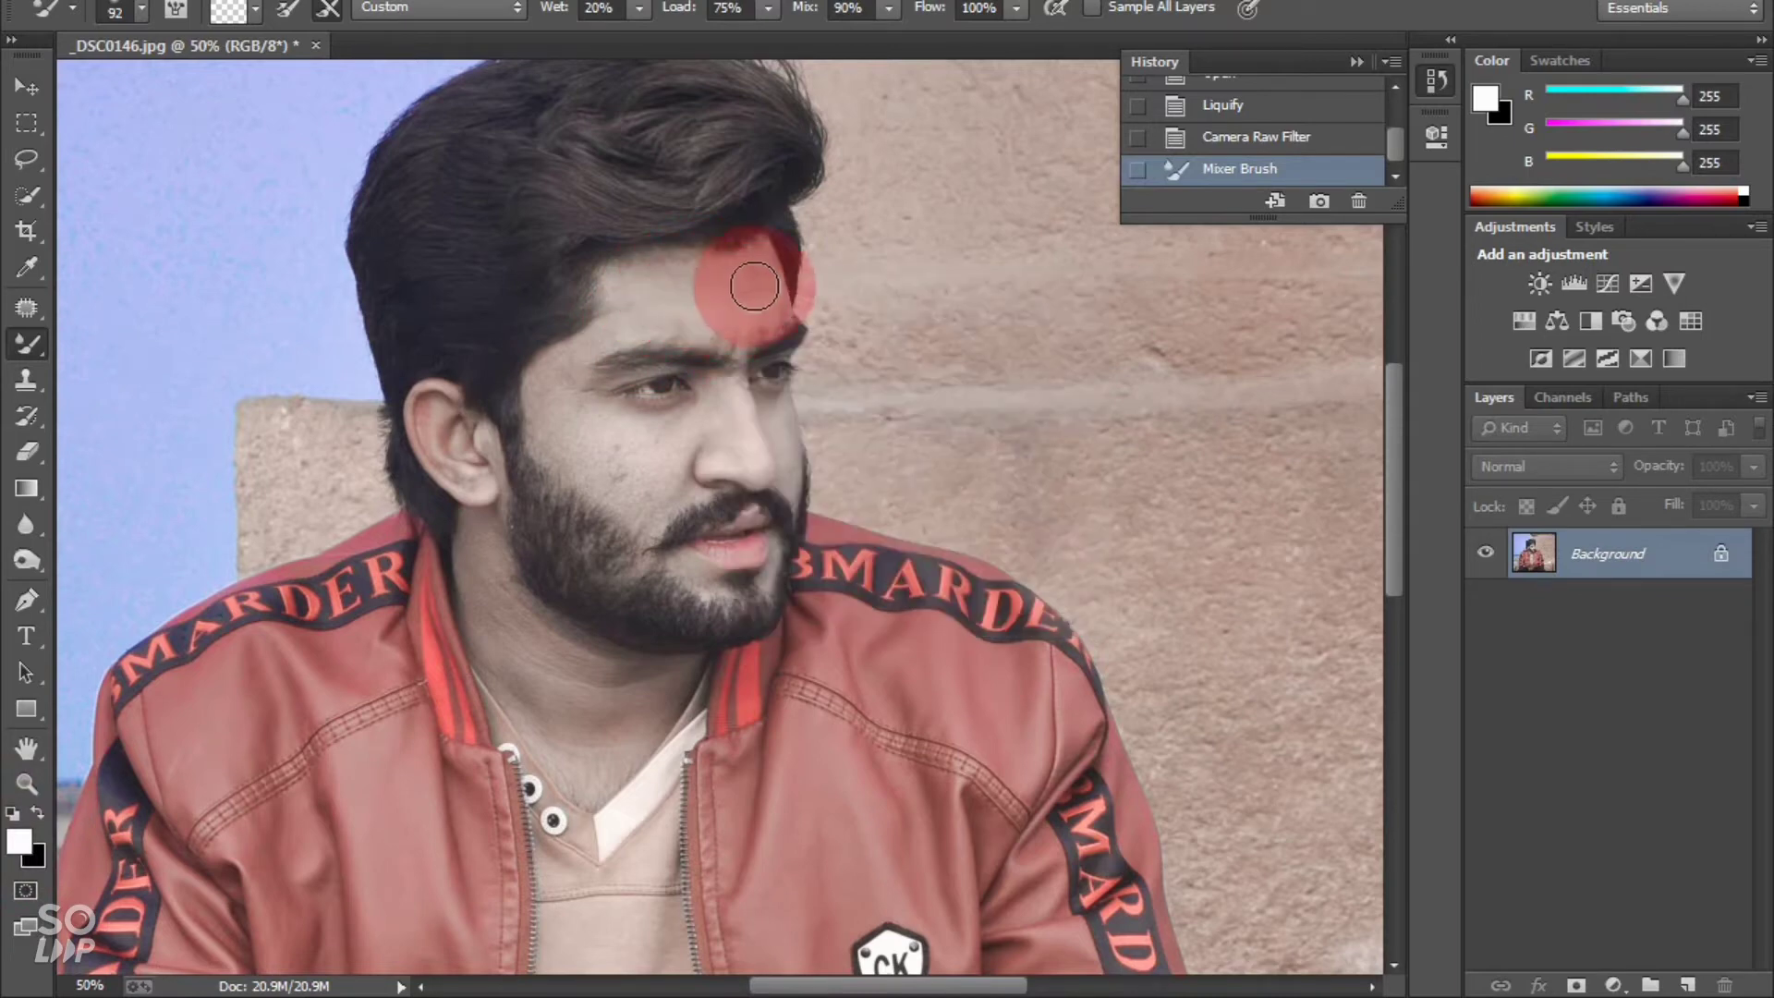
mouse_move(754, 285)
mouse_down()
mouse_move(697, 274)
mouse_move(758, 274)
mouse_move(766, 319)
mouse_move(685, 321)
mouse_move(731, 316)
mouse_move(660, 280)
mouse_move(648, 309)
mouse_move(680, 319)
mouse_move(639, 311)
mouse_move(741, 323)
mouse_move(759, 292)
mouse_move(725, 268)
mouse_move(636, 275)
mouse_move(625, 327)
mouse_move(698, 296)
mouse_move(756, 318)
mouse_move(768, 286)
mouse_move(754, 264)
mouse_move(659, 306)
mouse_move(629, 272)
mouse_move(562, 394)
mouse_move(583, 436)
mouse_move(631, 446)
mouse_move(570, 411)
mouse_move(633, 484)
mouse_move(555, 416)
mouse_move(582, 462)
mouse_move(546, 381)
mouse_move(584, 445)
mouse_move(556, 434)
mouse_move(567, 450)
mouse_move(638, 503)
mouse_move(618, 474)
mouse_move(694, 431)
mouse_move(636, 447)
mouse_move(667, 441)
mouse_move(651, 507)
mouse_move(682, 471)
mouse_move(638, 501)
mouse_move(584, 413)
mouse_move(620, 438)
mouse_move(713, 411)
mouse_move(741, 457)
mouse_move(732, 408)
mouse_move(751, 467)
mouse_move(693, 416)
mouse_move(674, 475)
mouse_move(712, 456)
mouse_up()
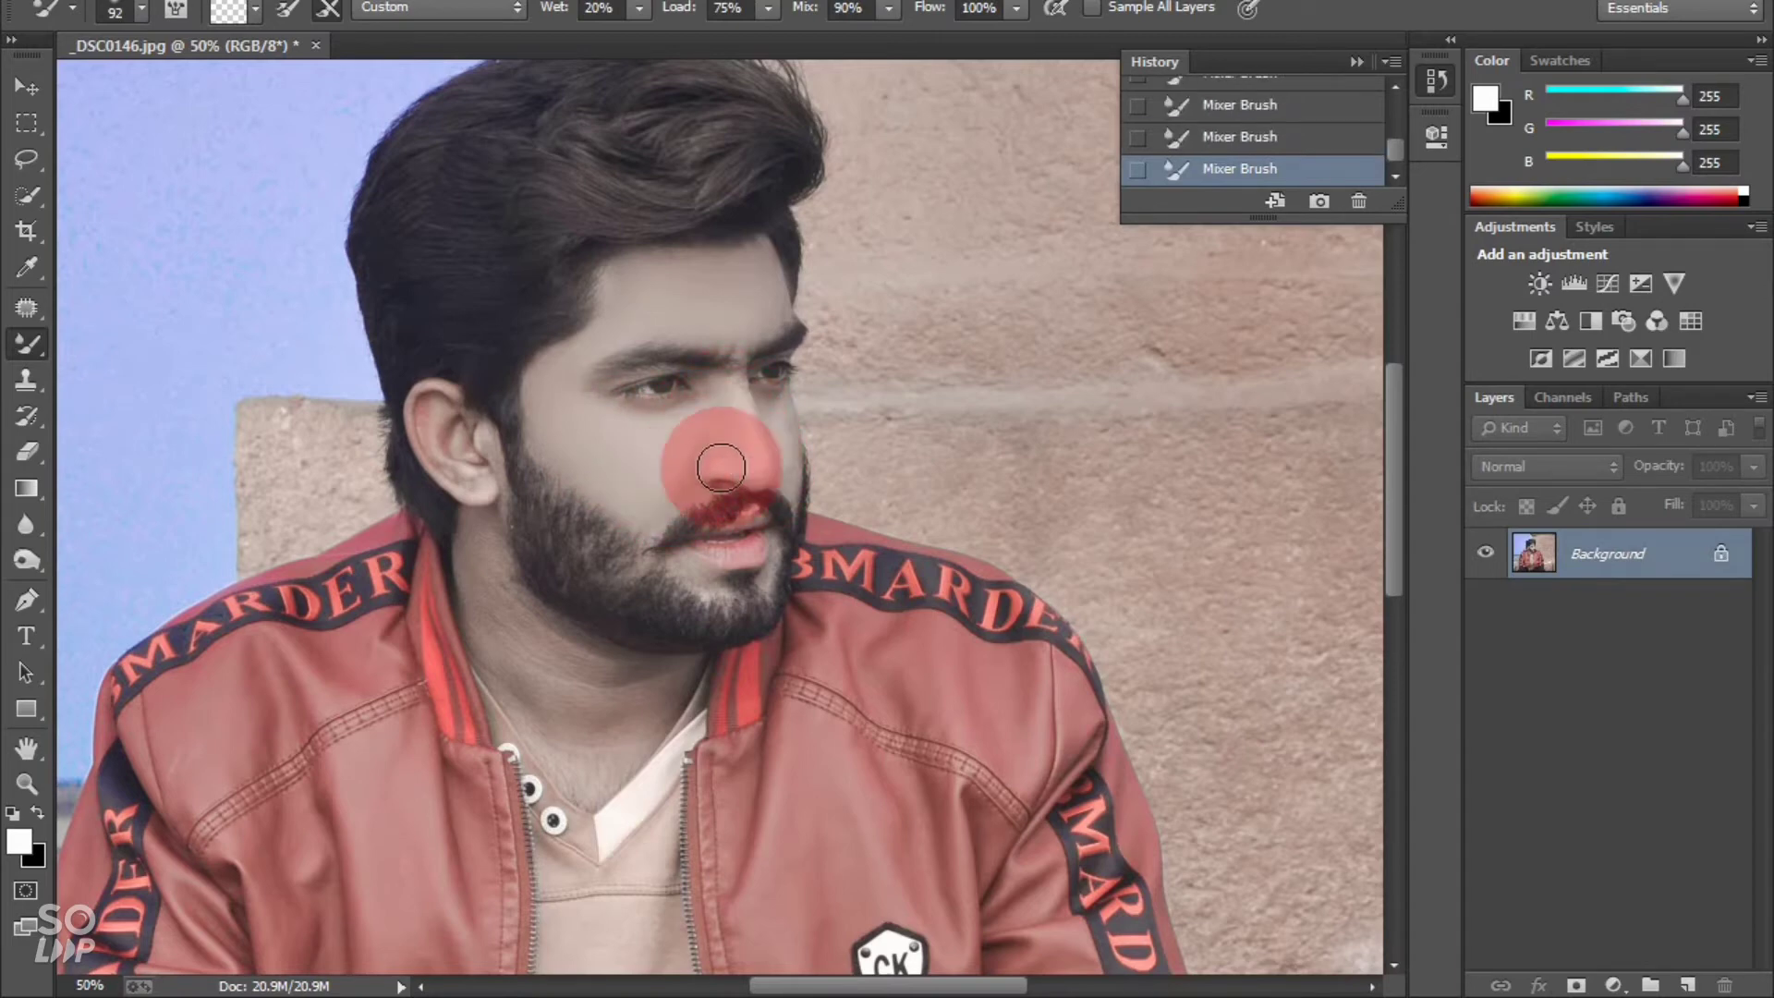
Reduce the Mixer Brush to 61 px and smooth the skin beside the nose and around the corner of the mouth
right_click(867, 464)
click(1061, 525)
click(792, 418)
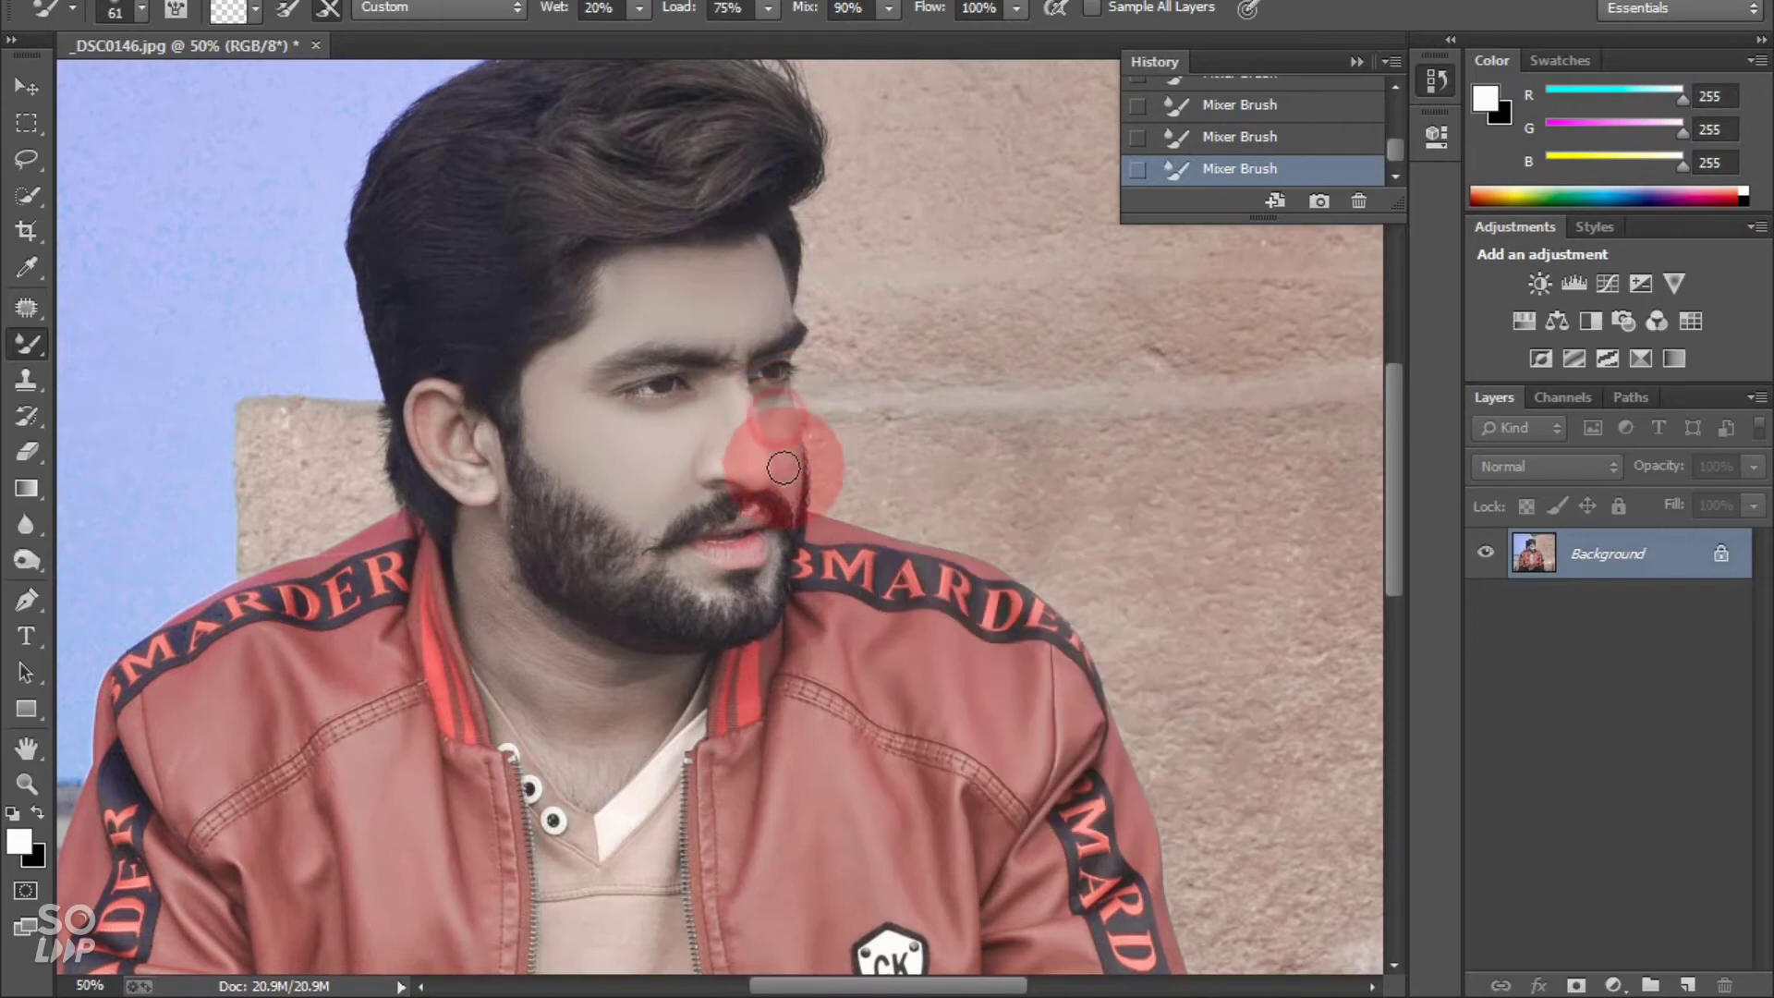
mouse_move(782, 469)
mouse_down()
mouse_move(784, 418)
mouse_move(748, 537)
mouse_move(695, 579)
mouse_up()
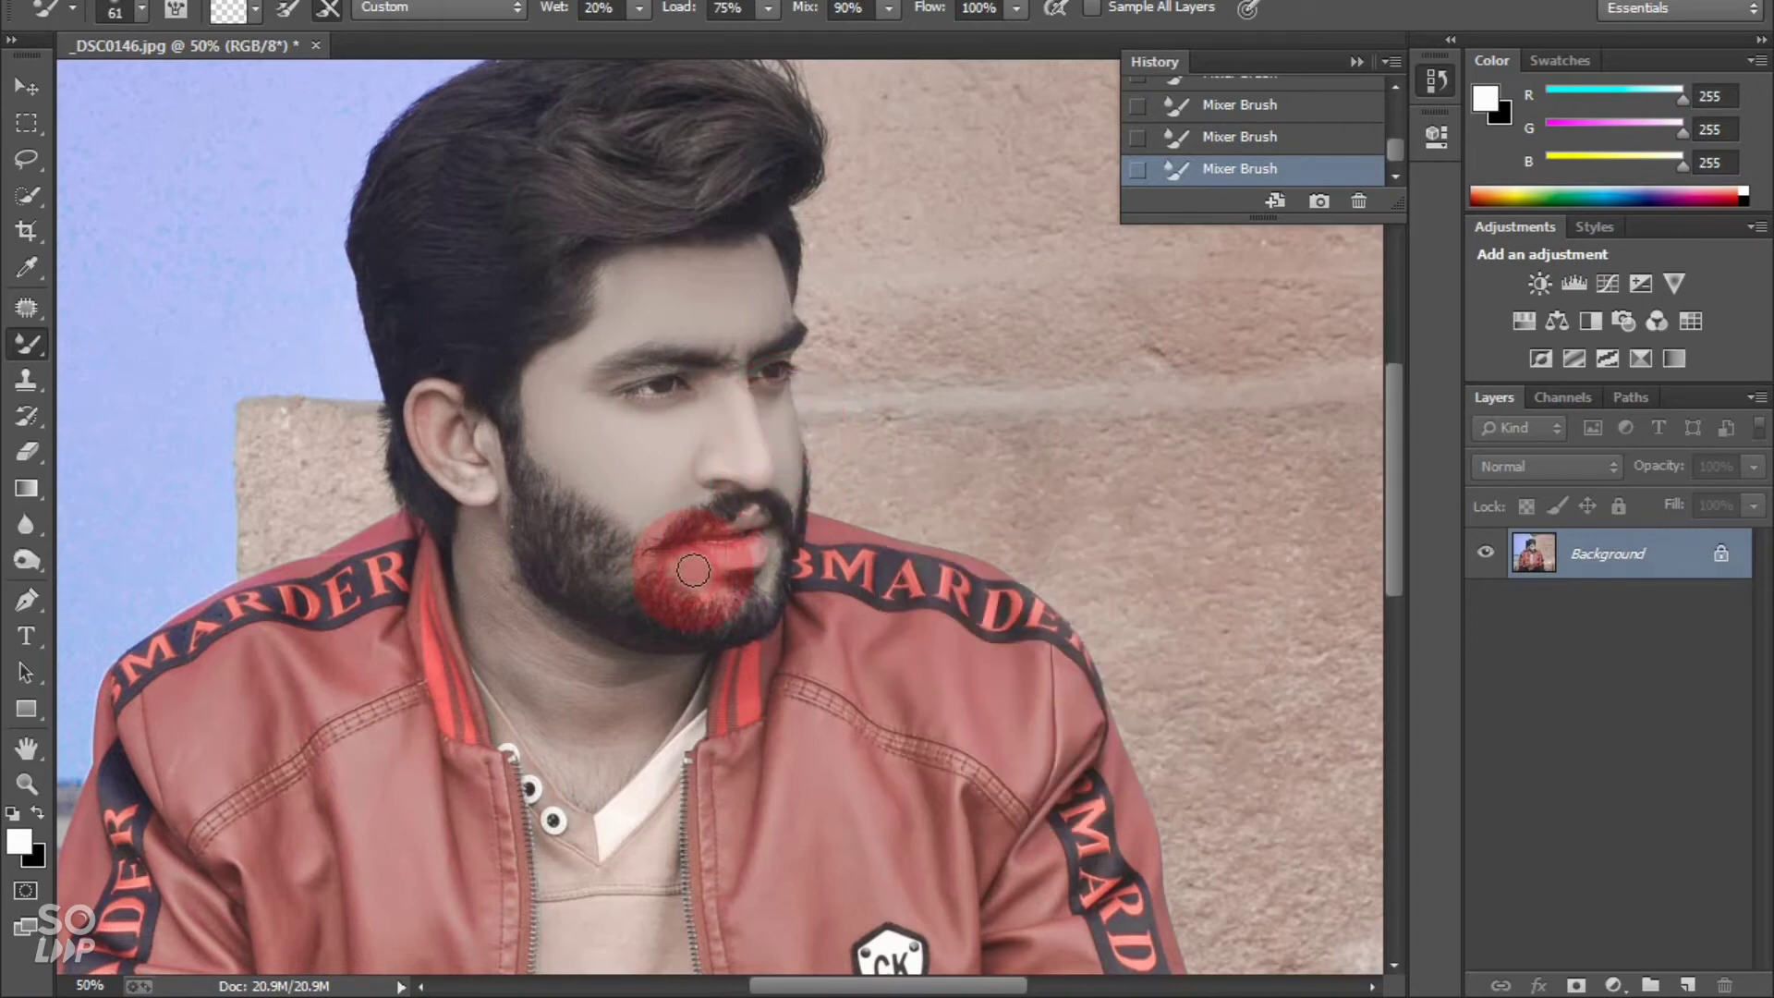
Reduce the Mixer Brush to 33 px and smooth the small skin area below the lips
right_click(983, 476)
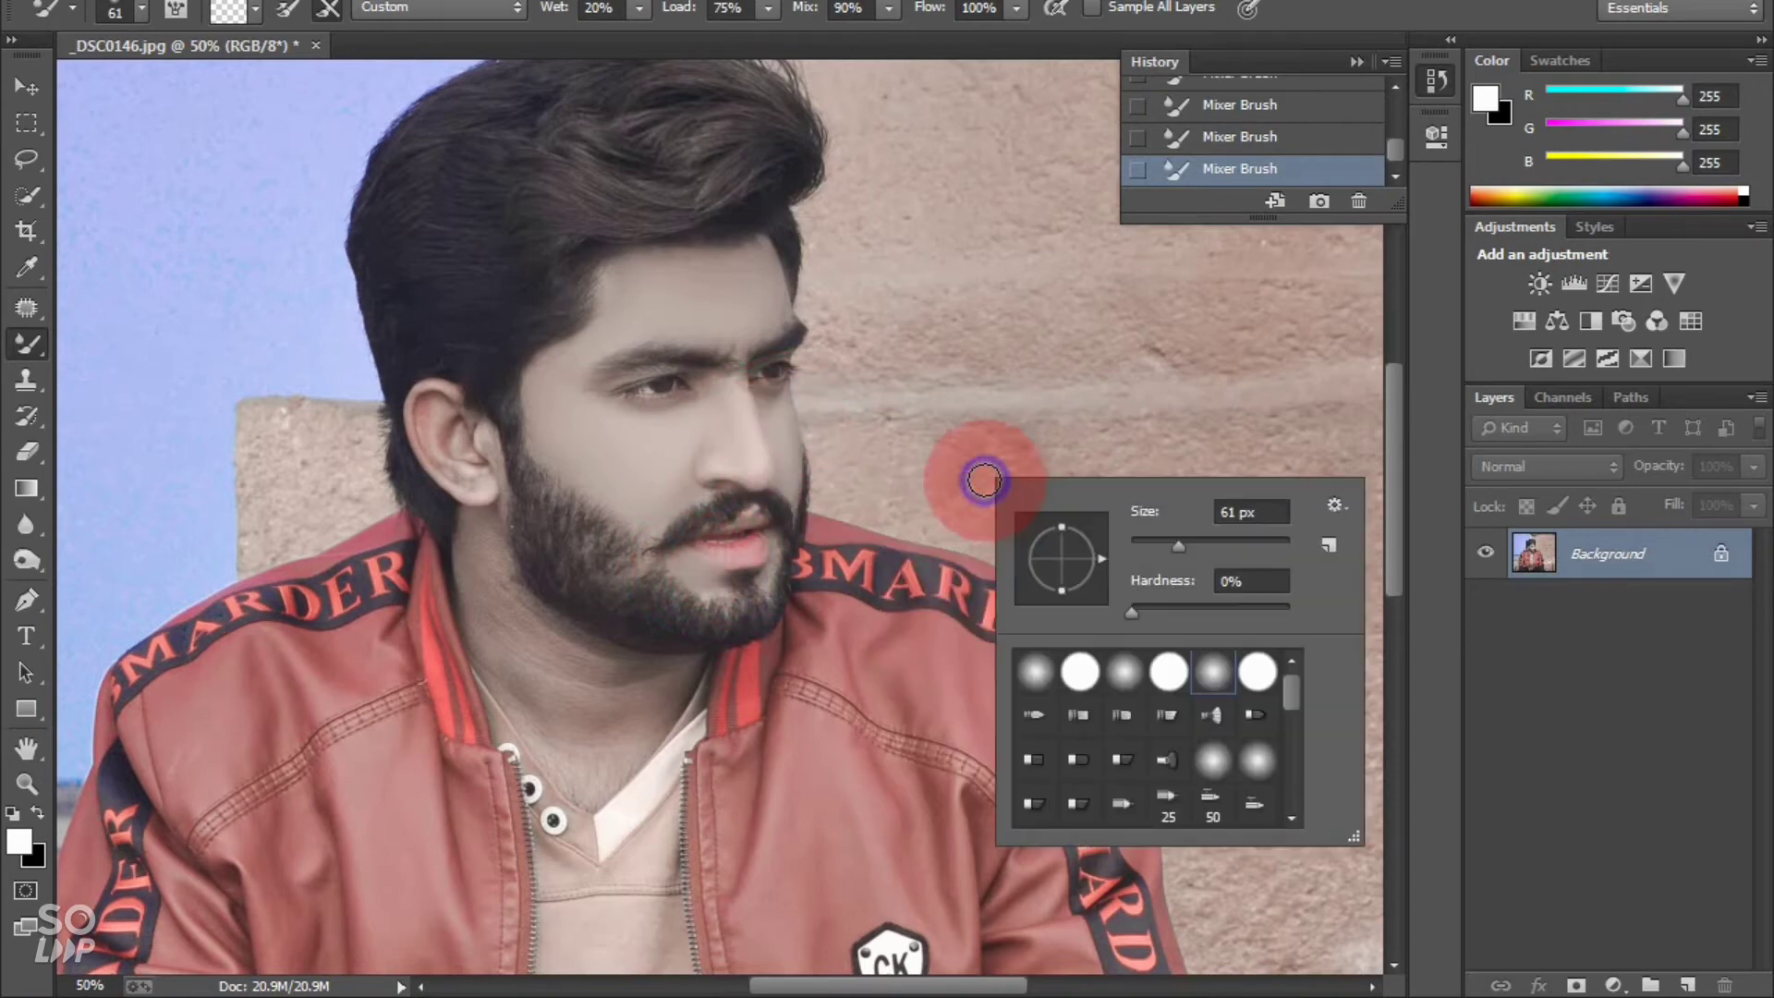
click(1153, 541)
drag(846, 597, 766, 578)
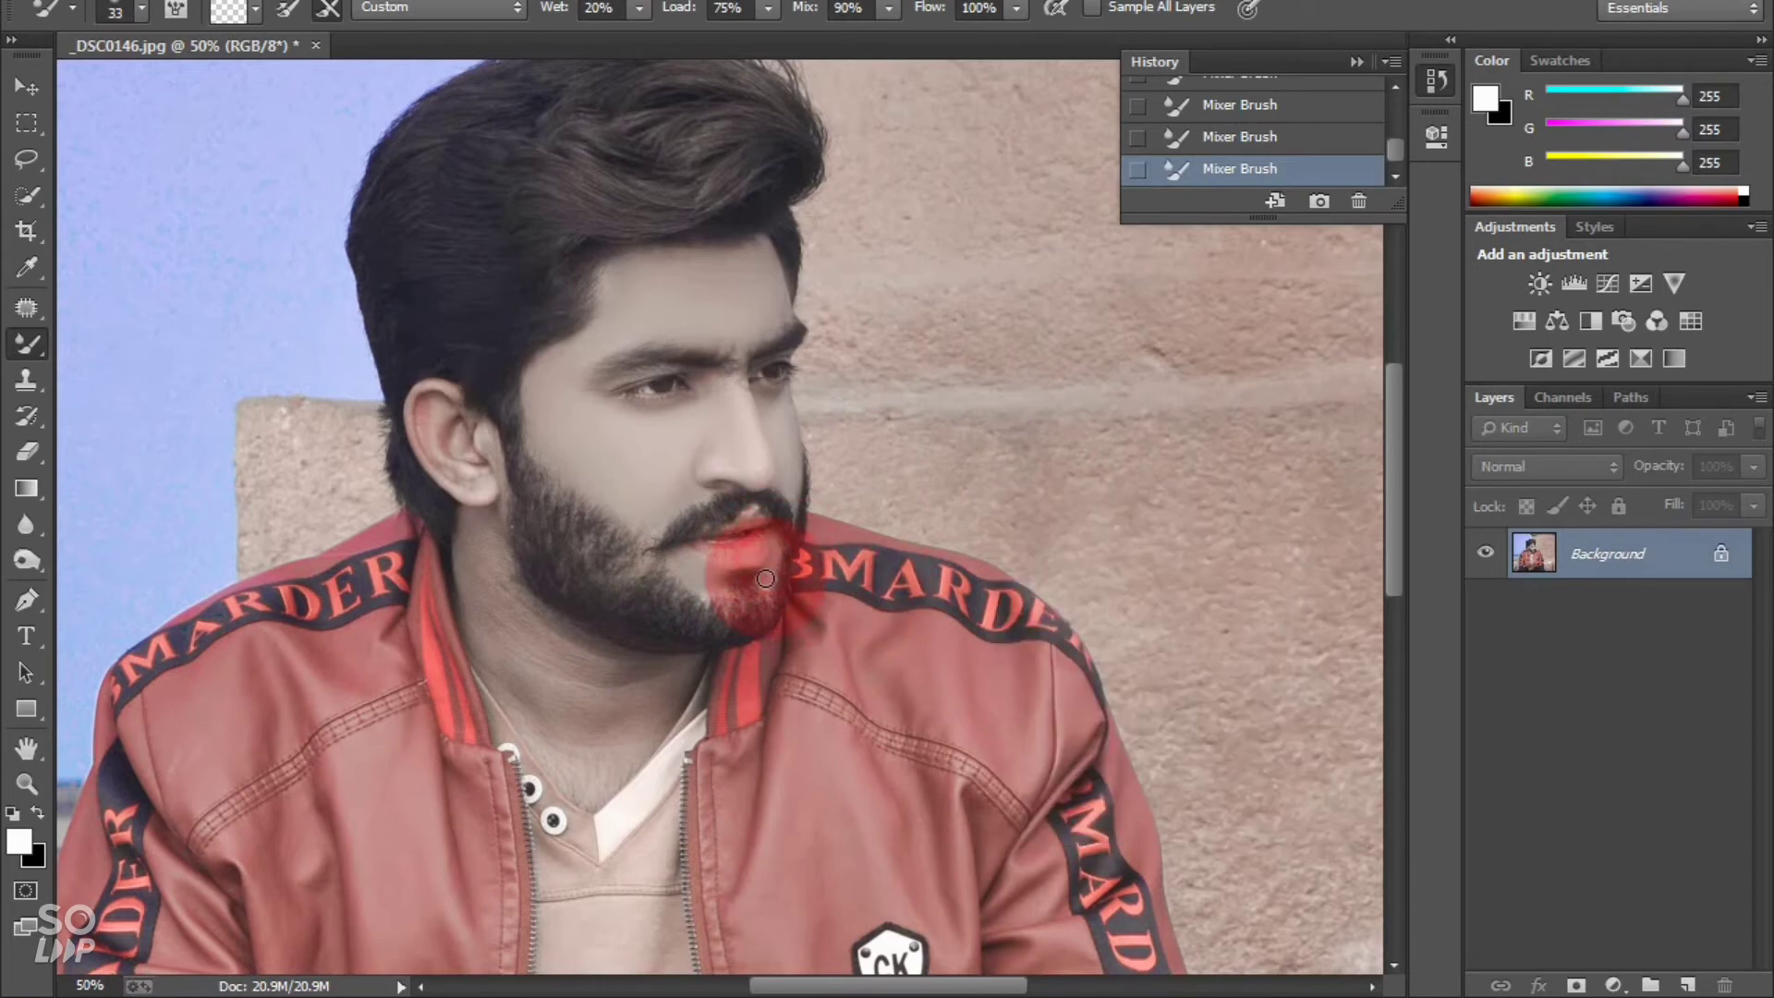
Enlarge the Mixer Brush to 85 px and smooth the skin on the neck down to the shirt collar
right_click(580, 588)
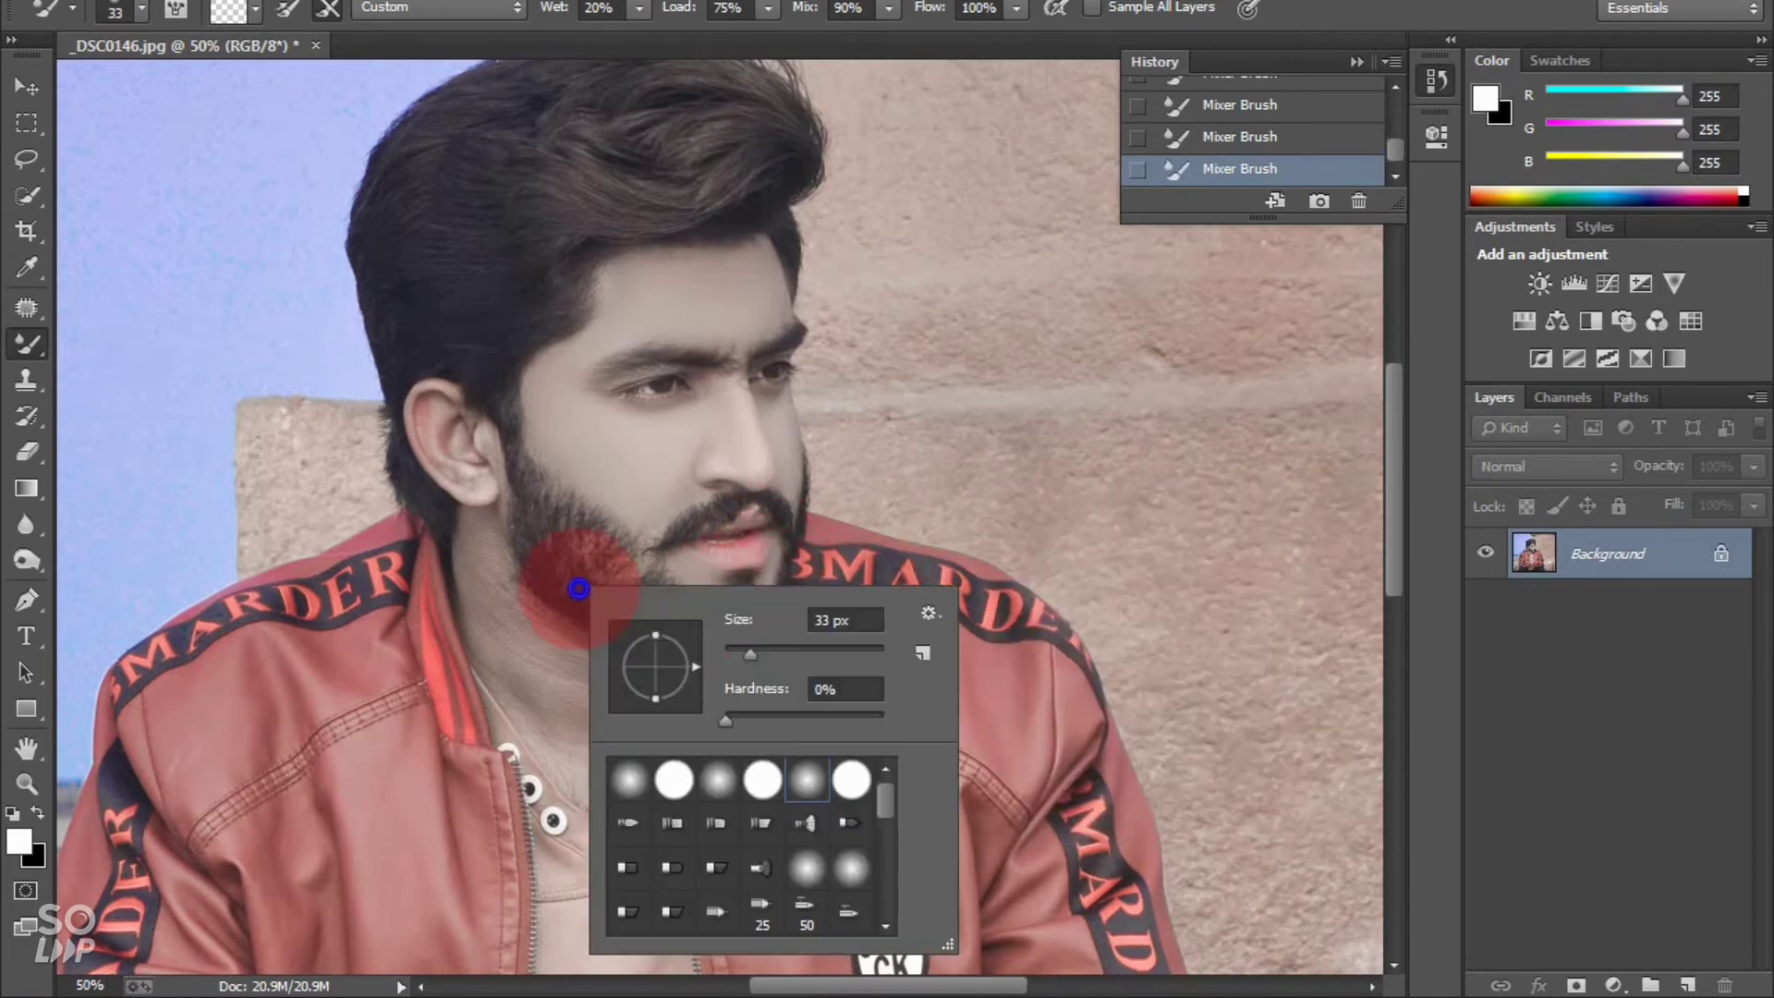
click(791, 652)
key(Return)
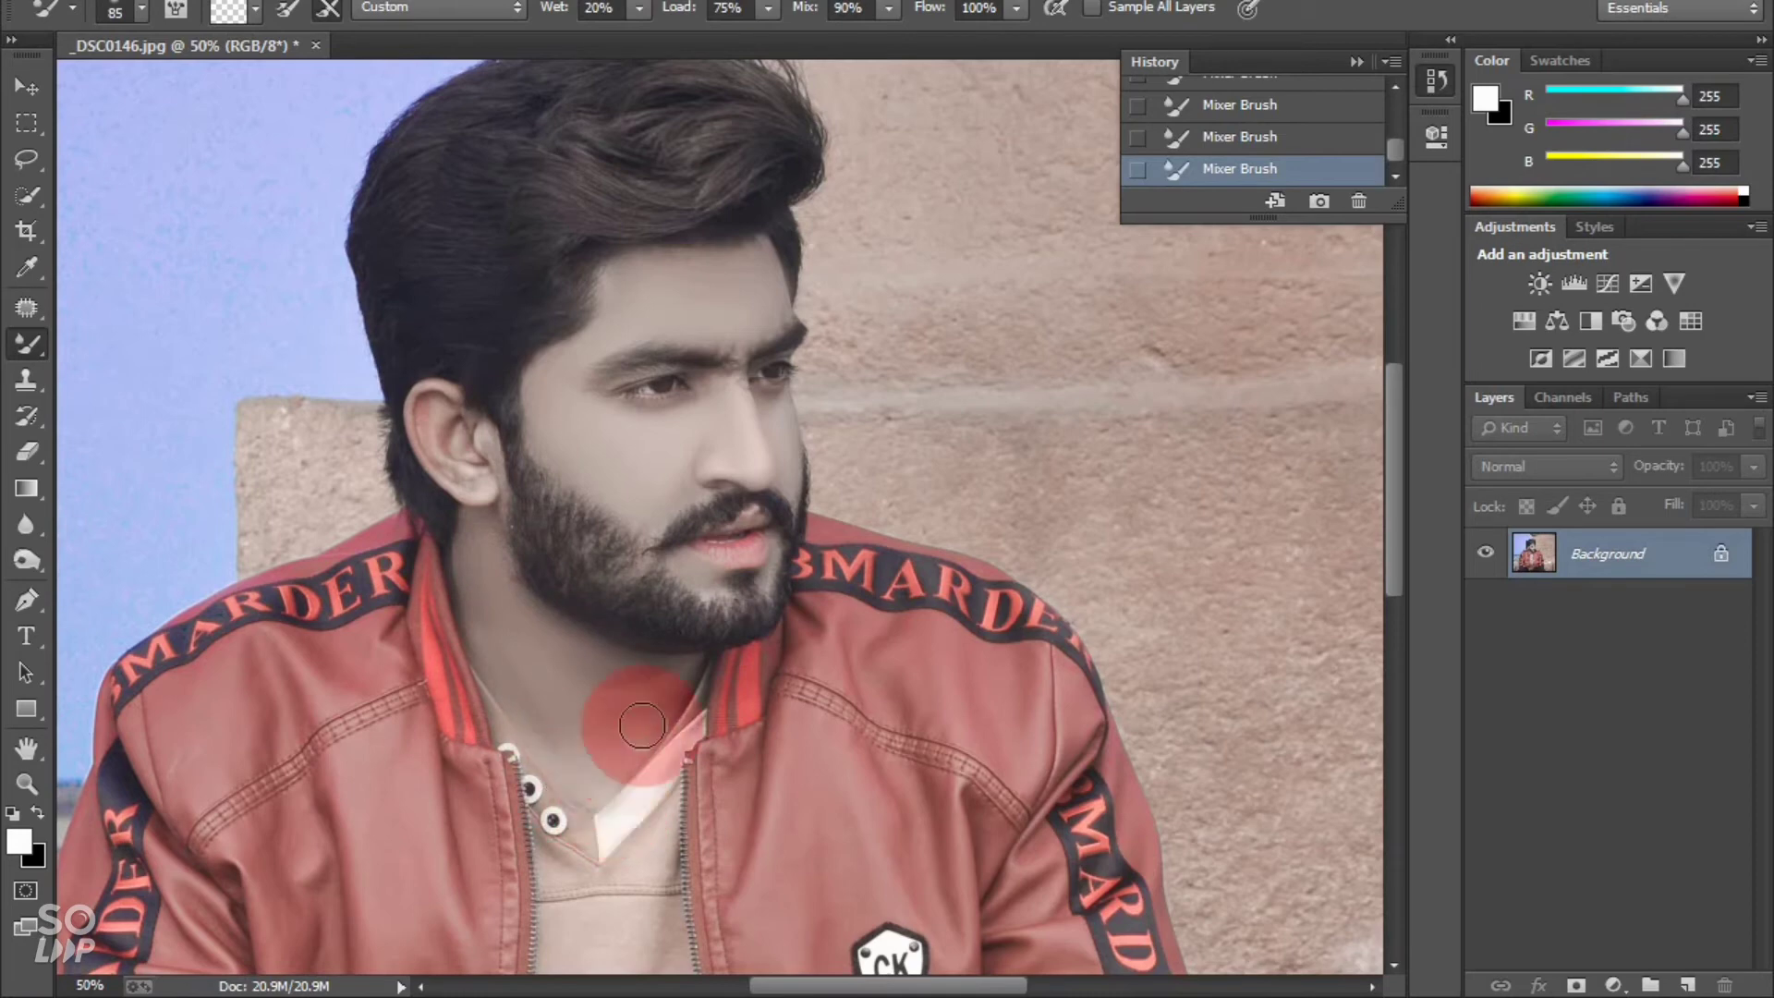
mouse_move(674, 679)
mouse_down()
mouse_move(590, 689)
mouse_move(688, 670)
mouse_move(663, 684)
mouse_move(539, 644)
mouse_move(470, 543)
mouse_move(534, 700)
mouse_move(497, 626)
mouse_move(553, 711)
mouse_move(490, 560)
mouse_move(484, 462)
mouse_move(452, 412)
mouse_move(429, 427)
mouse_move(475, 493)
mouse_move(478, 444)
mouse_move(486, 468)
mouse_move(634, 430)
mouse_move(547, 416)
mouse_move(554, 446)
mouse_move(625, 456)
mouse_move(709, 420)
mouse_move(781, 427)
mouse_up()
Inspect the smoothed face close up at 100%, then view the whole photo at 25%
click(26, 782)
click(737, 218)
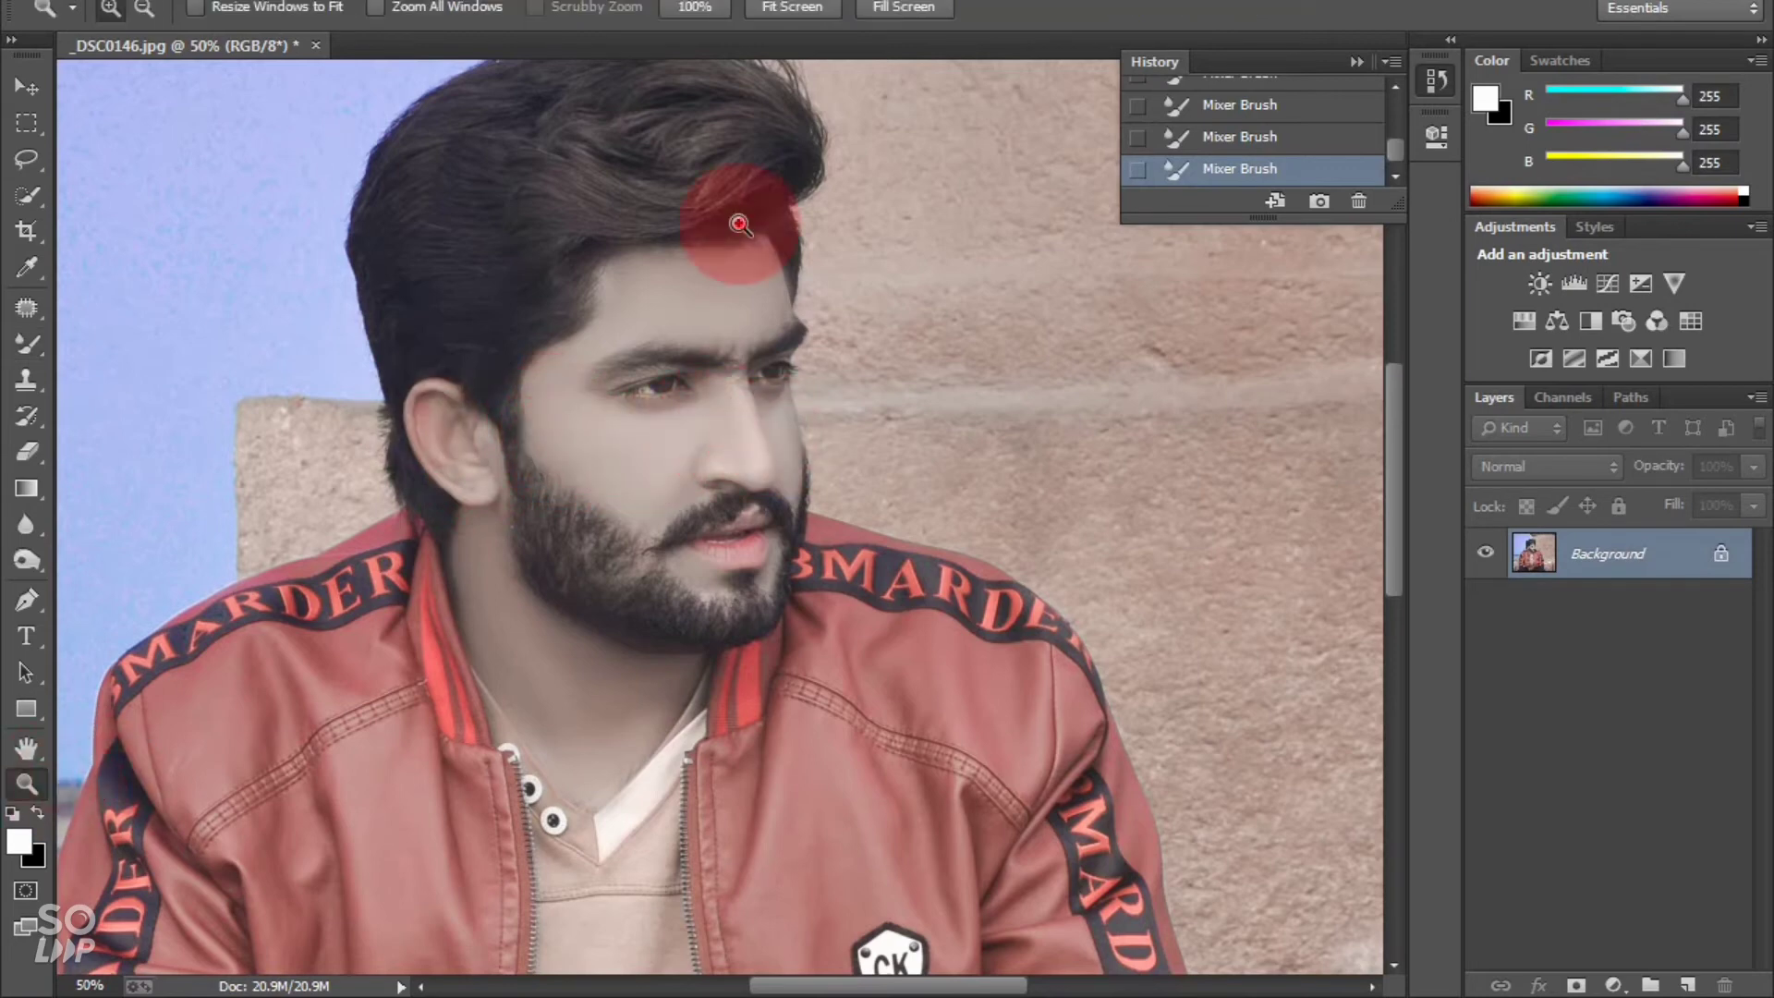
click(736, 288)
right_click(739, 291)
click(755, 314)
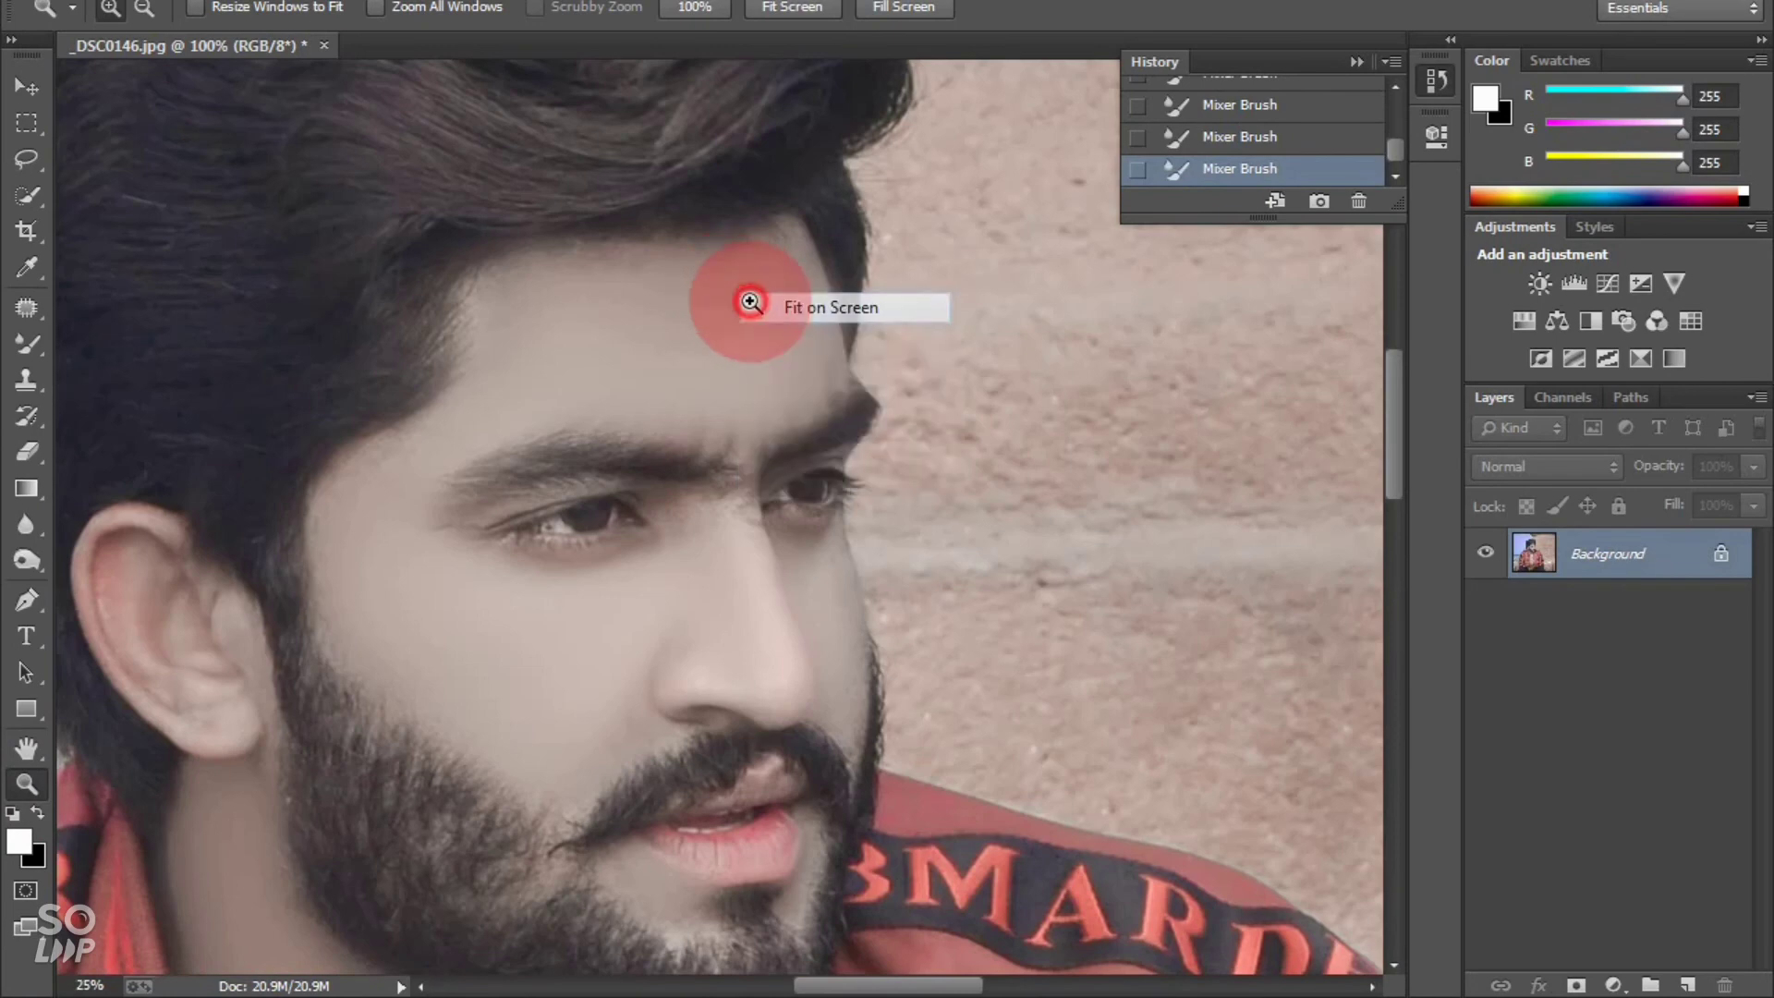
right_click(752, 303)
click(813, 484)
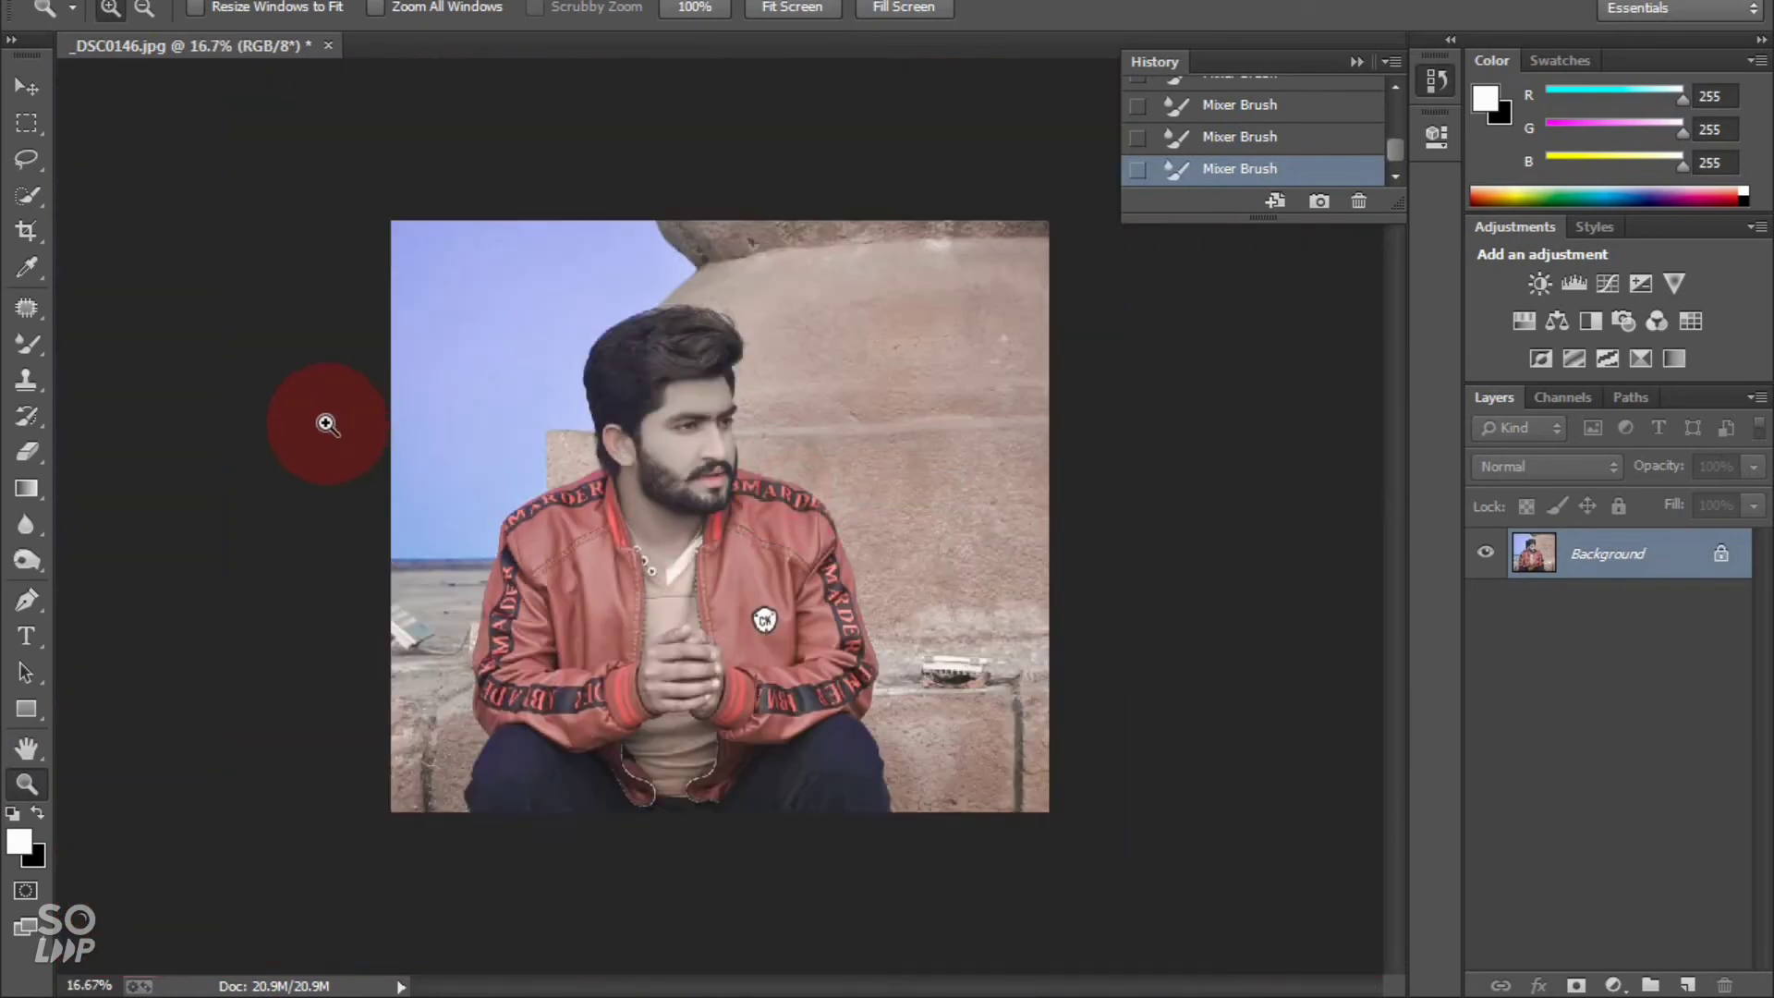
click(644, 580)
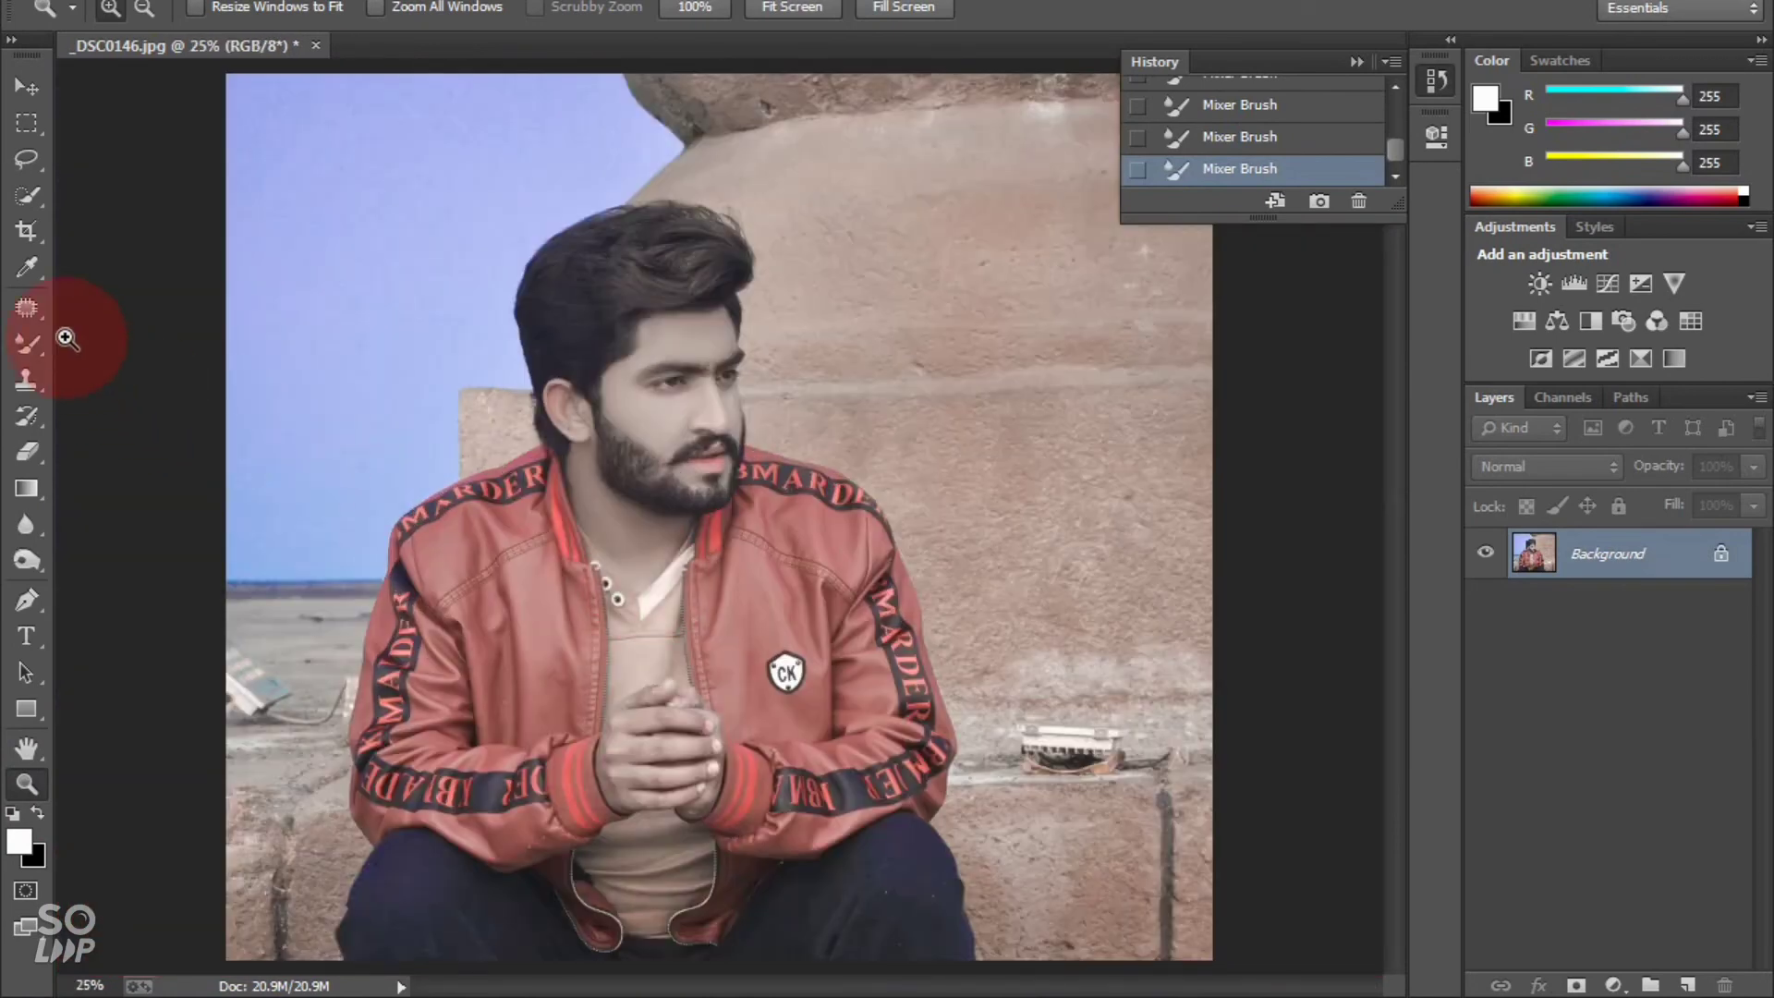
Set the Mixer Brush to 177 px and smooth the skin on the clasped hands
click(26, 341)
right_click(622, 753)
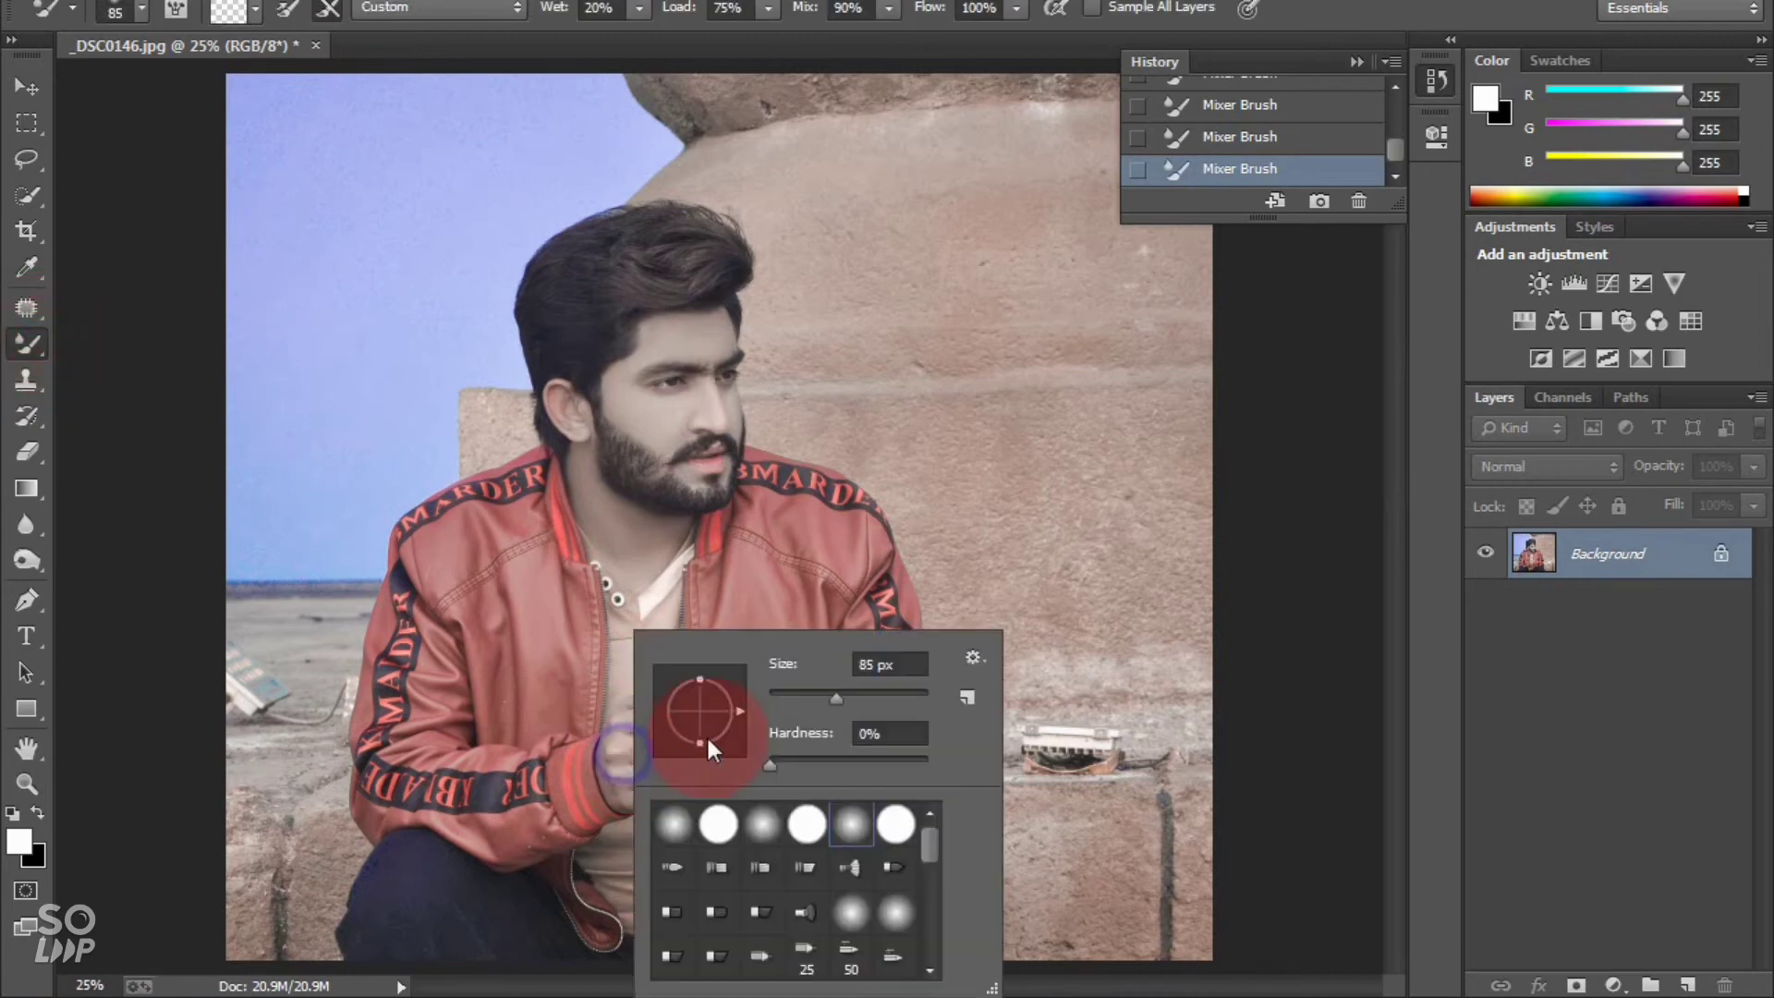
click(640, 728)
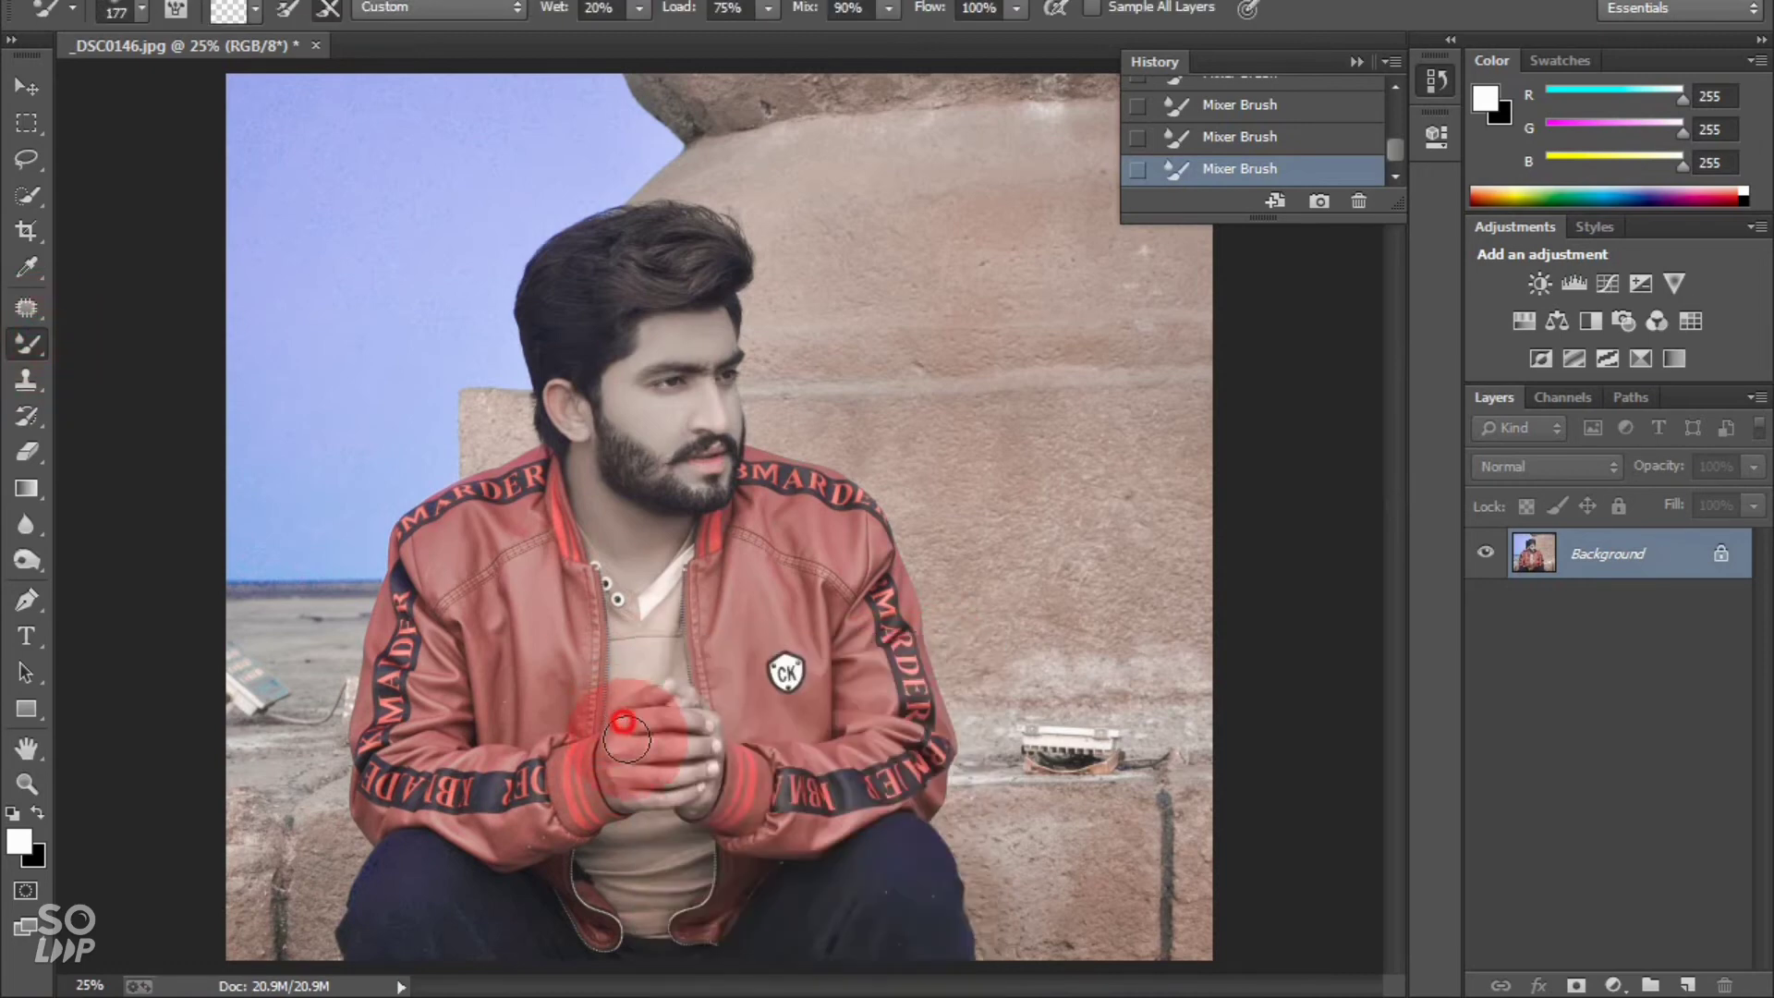
mouse_move(613, 732)
mouse_down()
mouse_move(633, 744)
mouse_move(646, 724)
mouse_move(658, 768)
mouse_move(667, 756)
mouse_move(640, 735)
mouse_move(695, 716)
mouse_up()
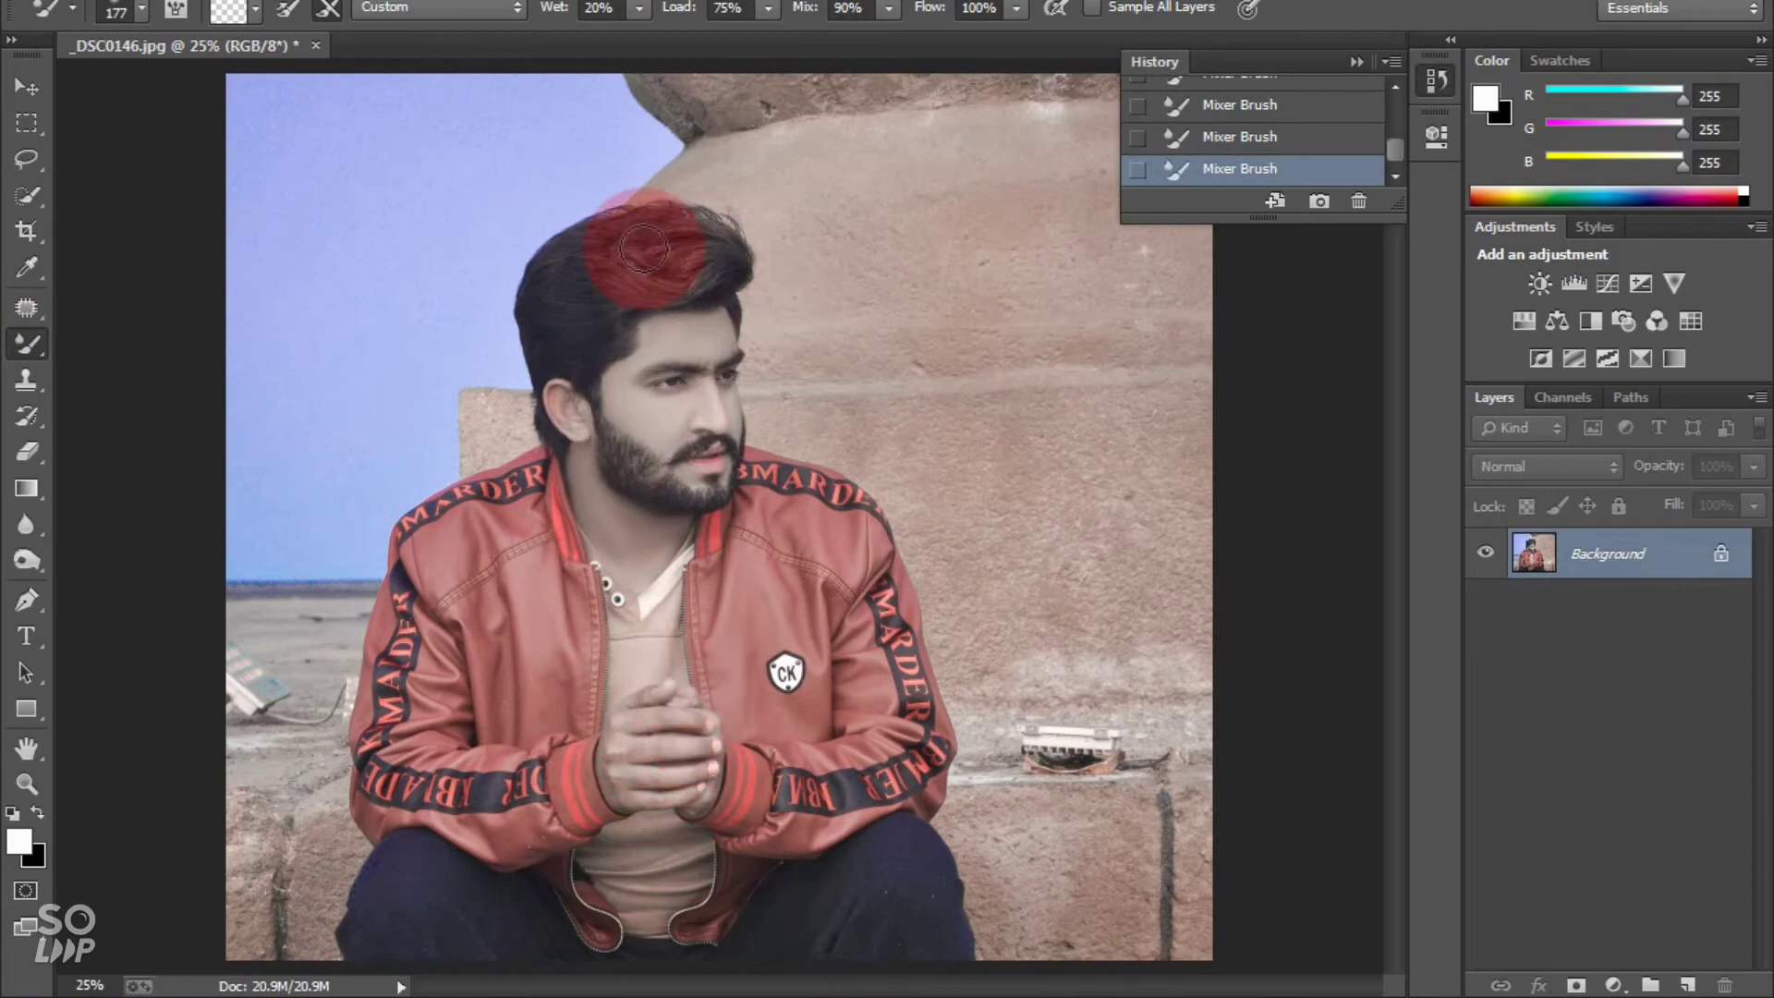
In the Camera Raw Filter, set the HSL saturation of Reds to +48 and Oranges to -30, and adjust the Yellows
click(449, 0)
click(510, 129)
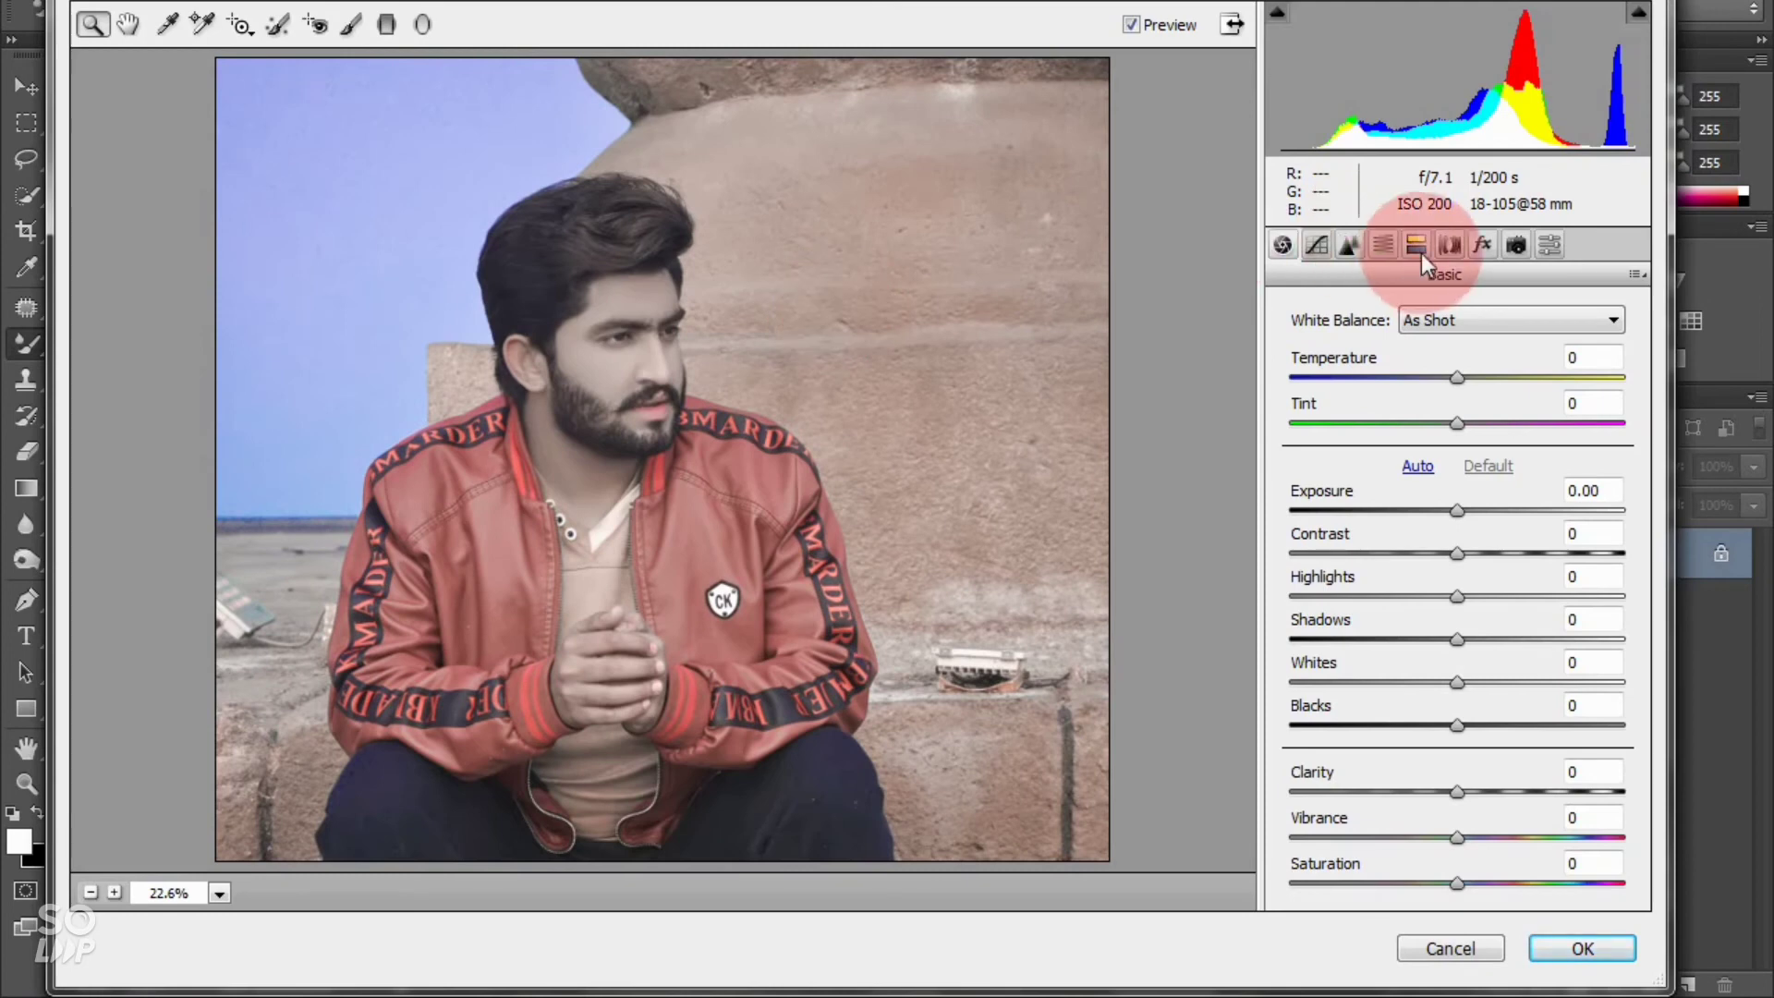
click(1383, 244)
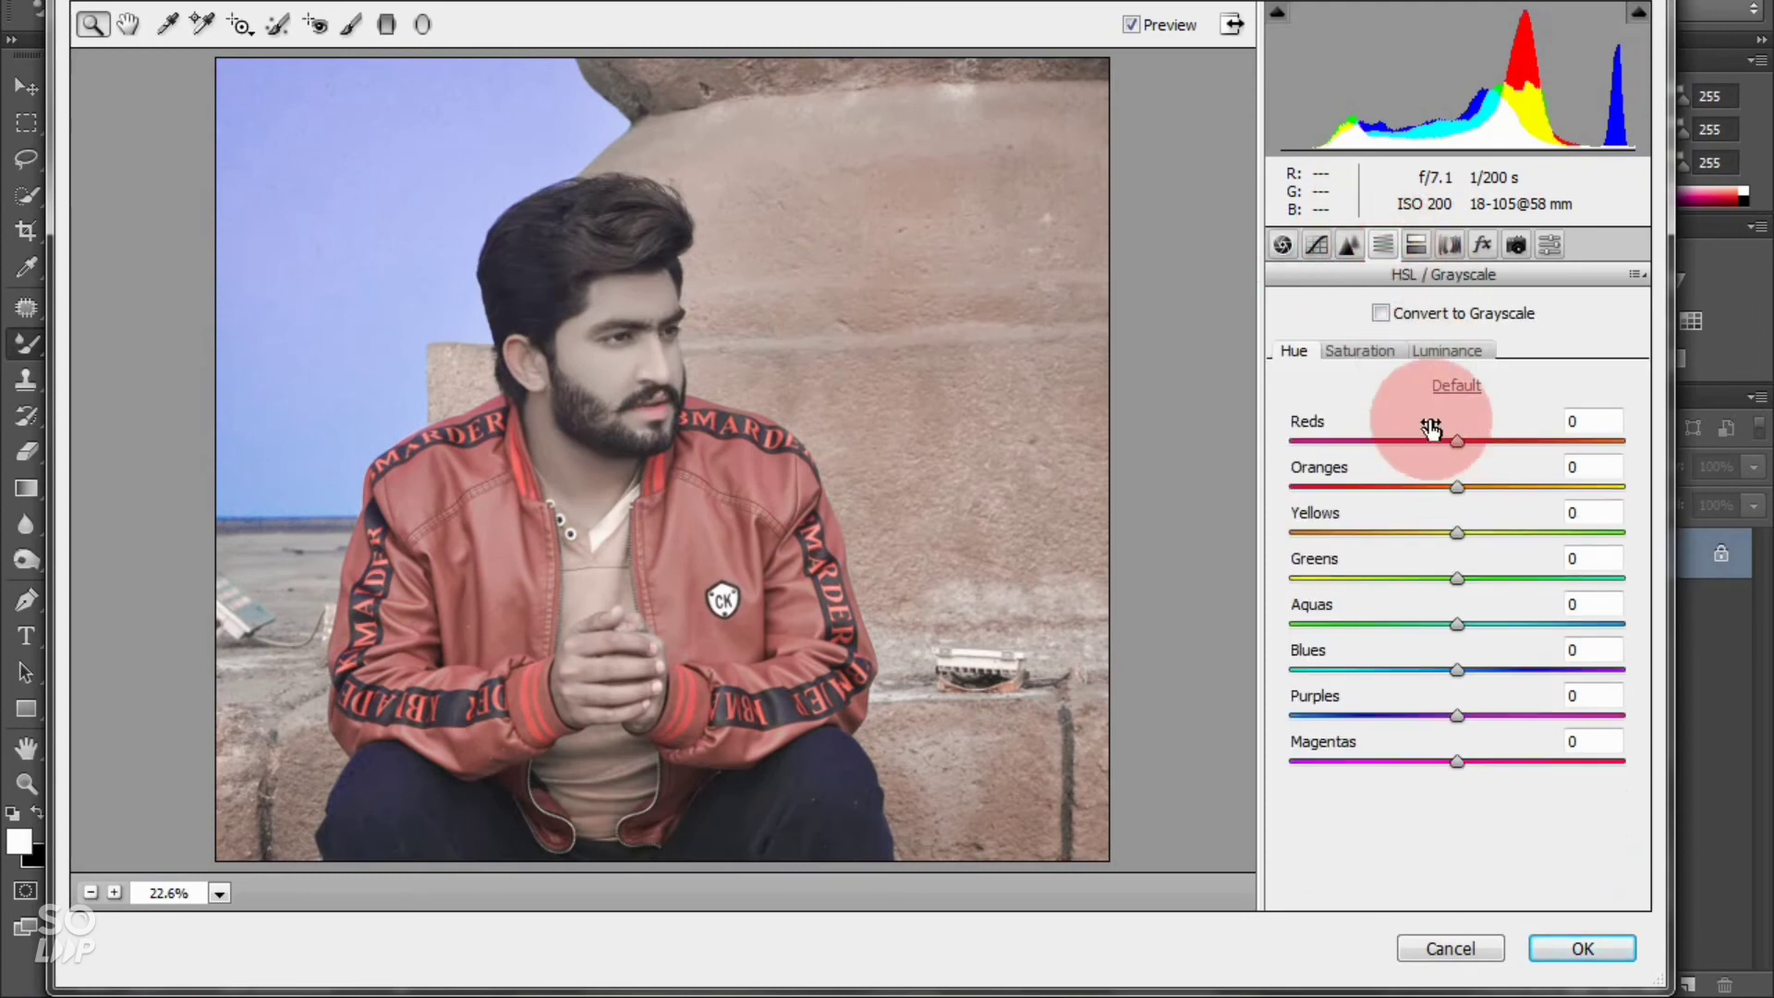
click(1378, 353)
drag(1447, 487, 1536, 441)
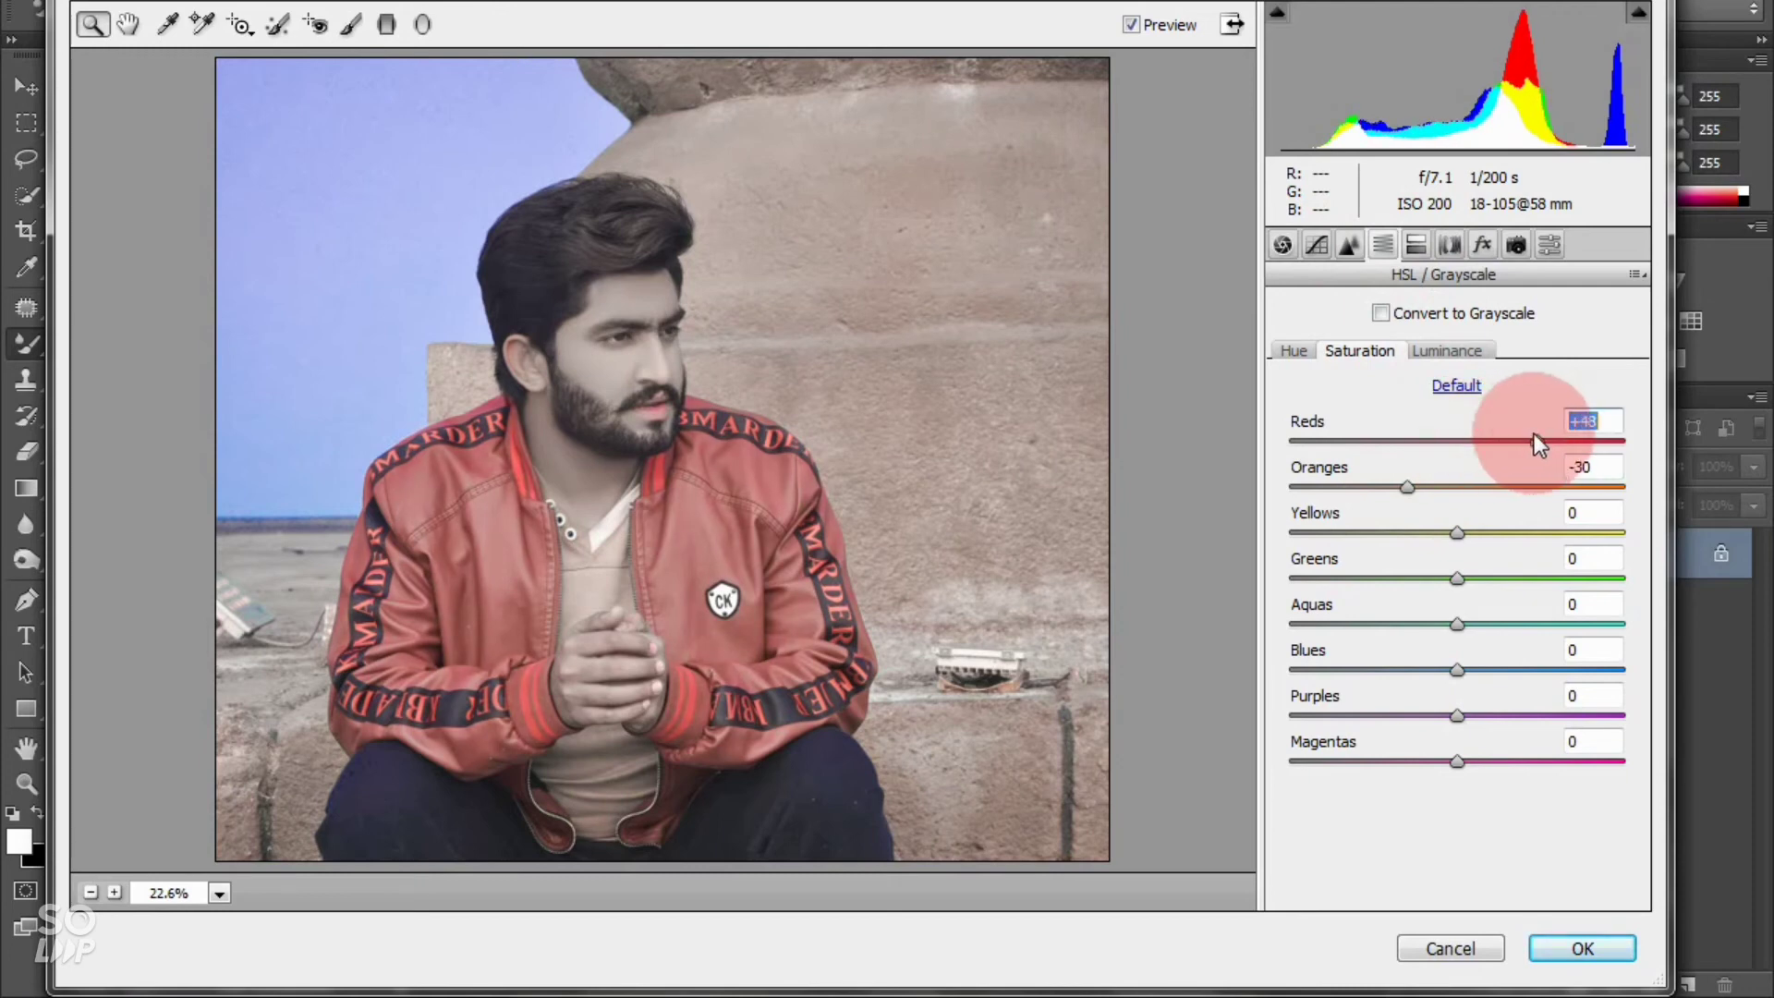
drag(1458, 534, 1467, 513)
Set Exposure to +0.30, Blacks to -9, Clarity to +8, Vibrance to +5 and Saturation to +3, and apply the Camera Raw Filter
click(1308, 246)
click(1283, 245)
drag(1469, 717, 1453, 719)
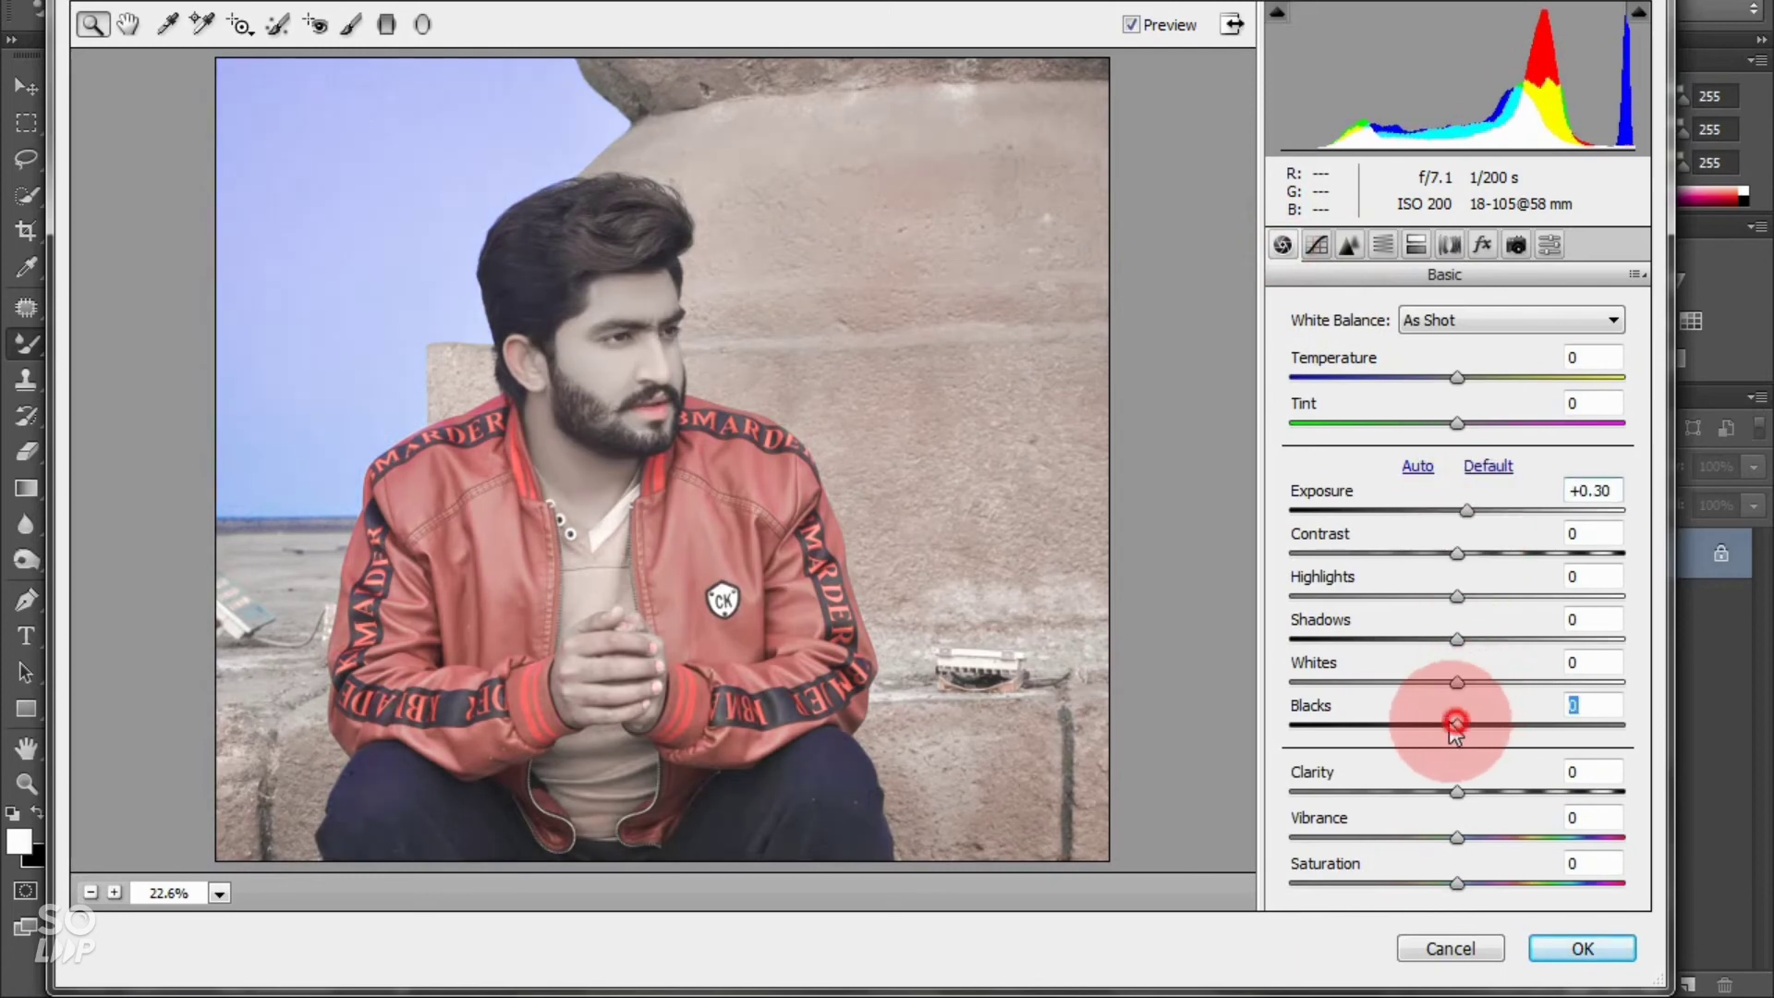
drag(1454, 781, 1482, 889)
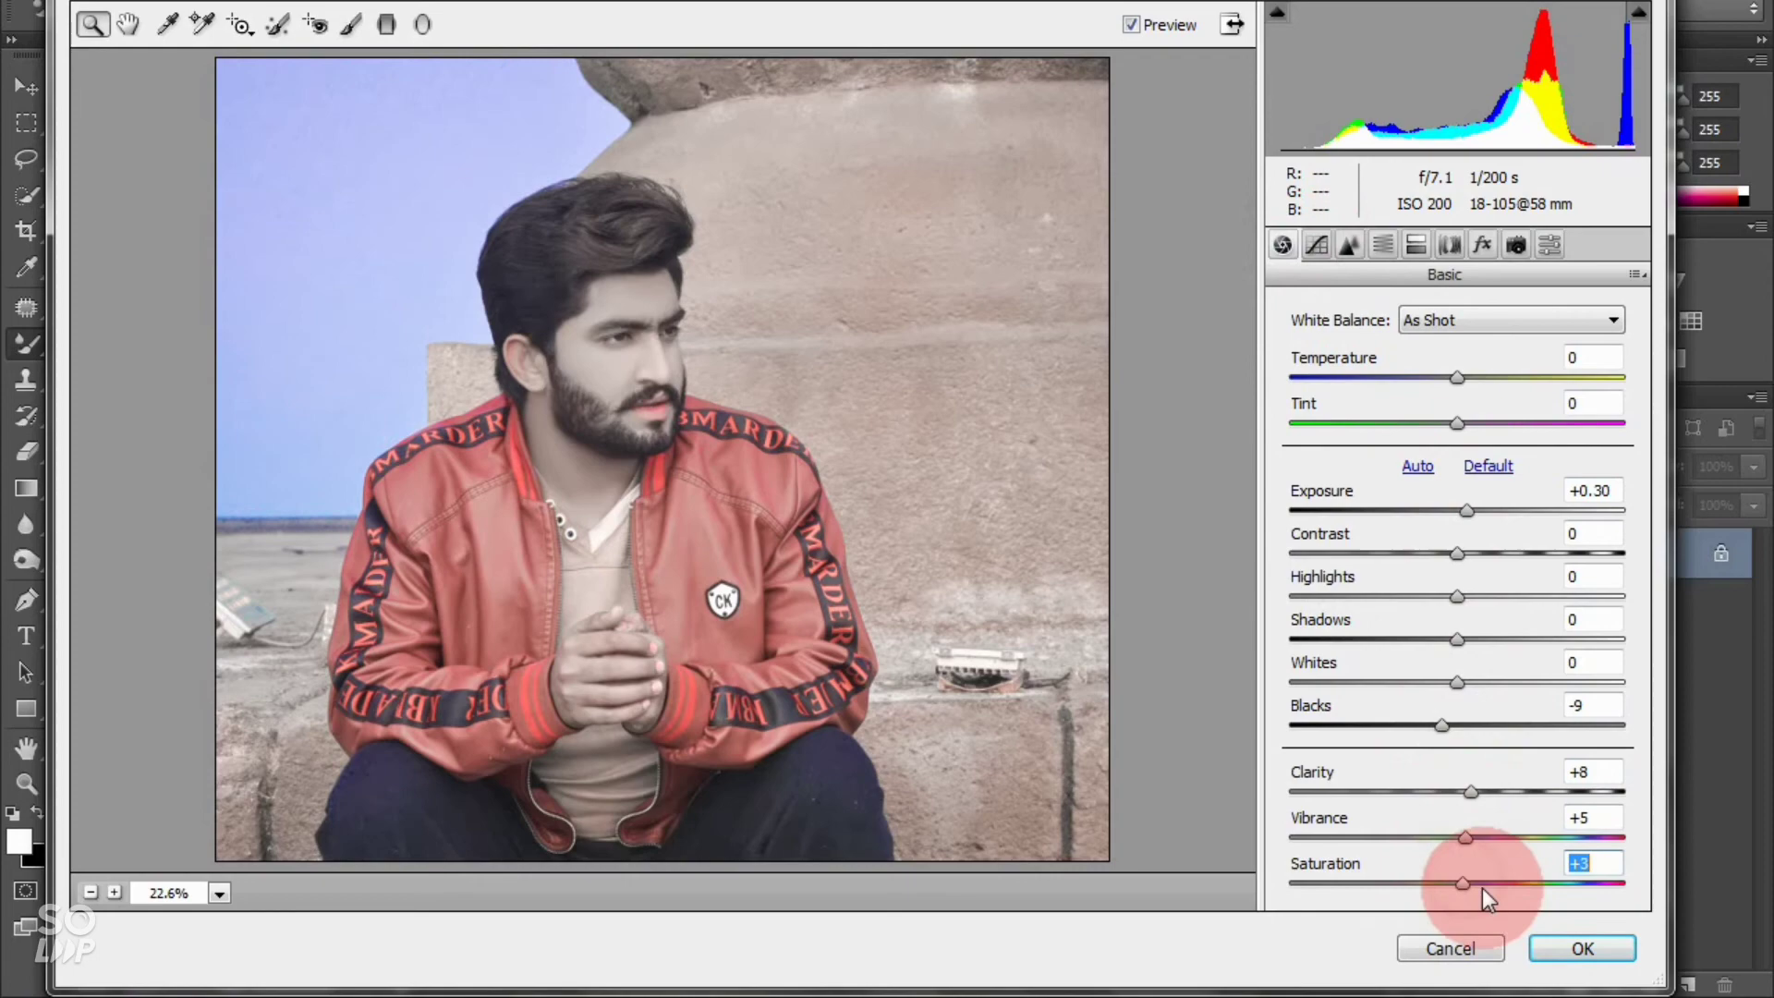
click(1543, 938)
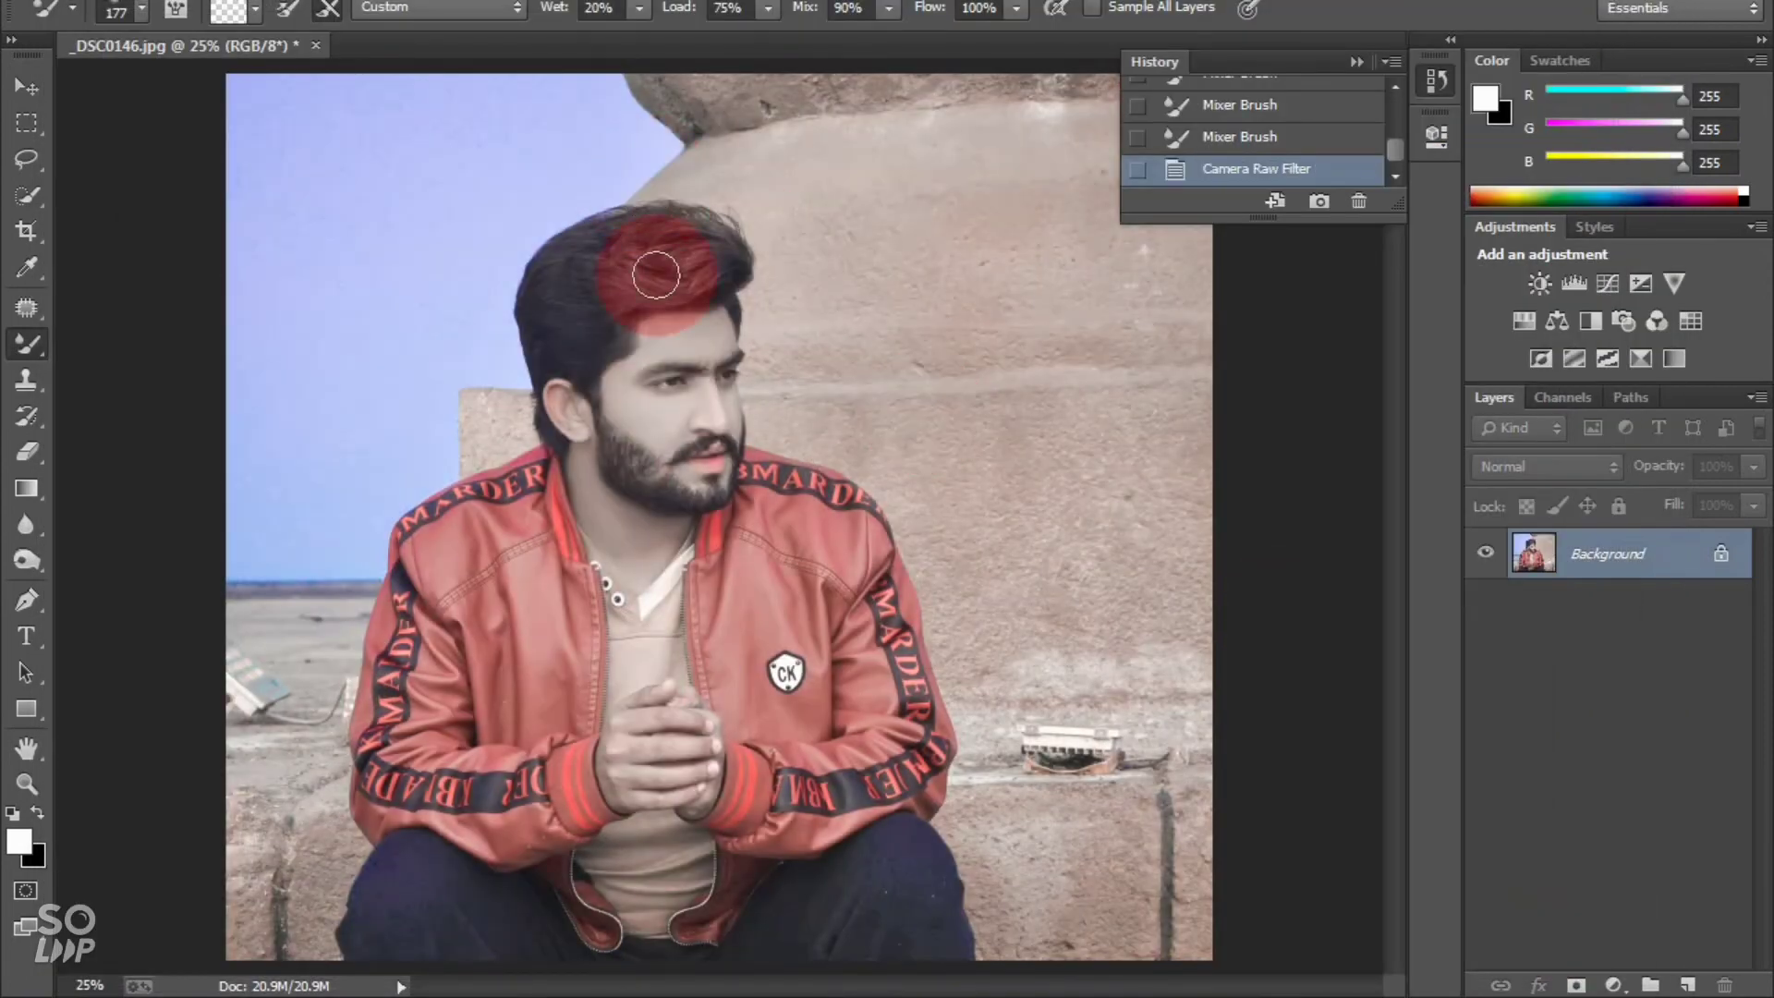
Set the Mixer Brush to 71 px and smooth the forehead skin along the hairline above the temple
click(29, 783)
click(683, 309)
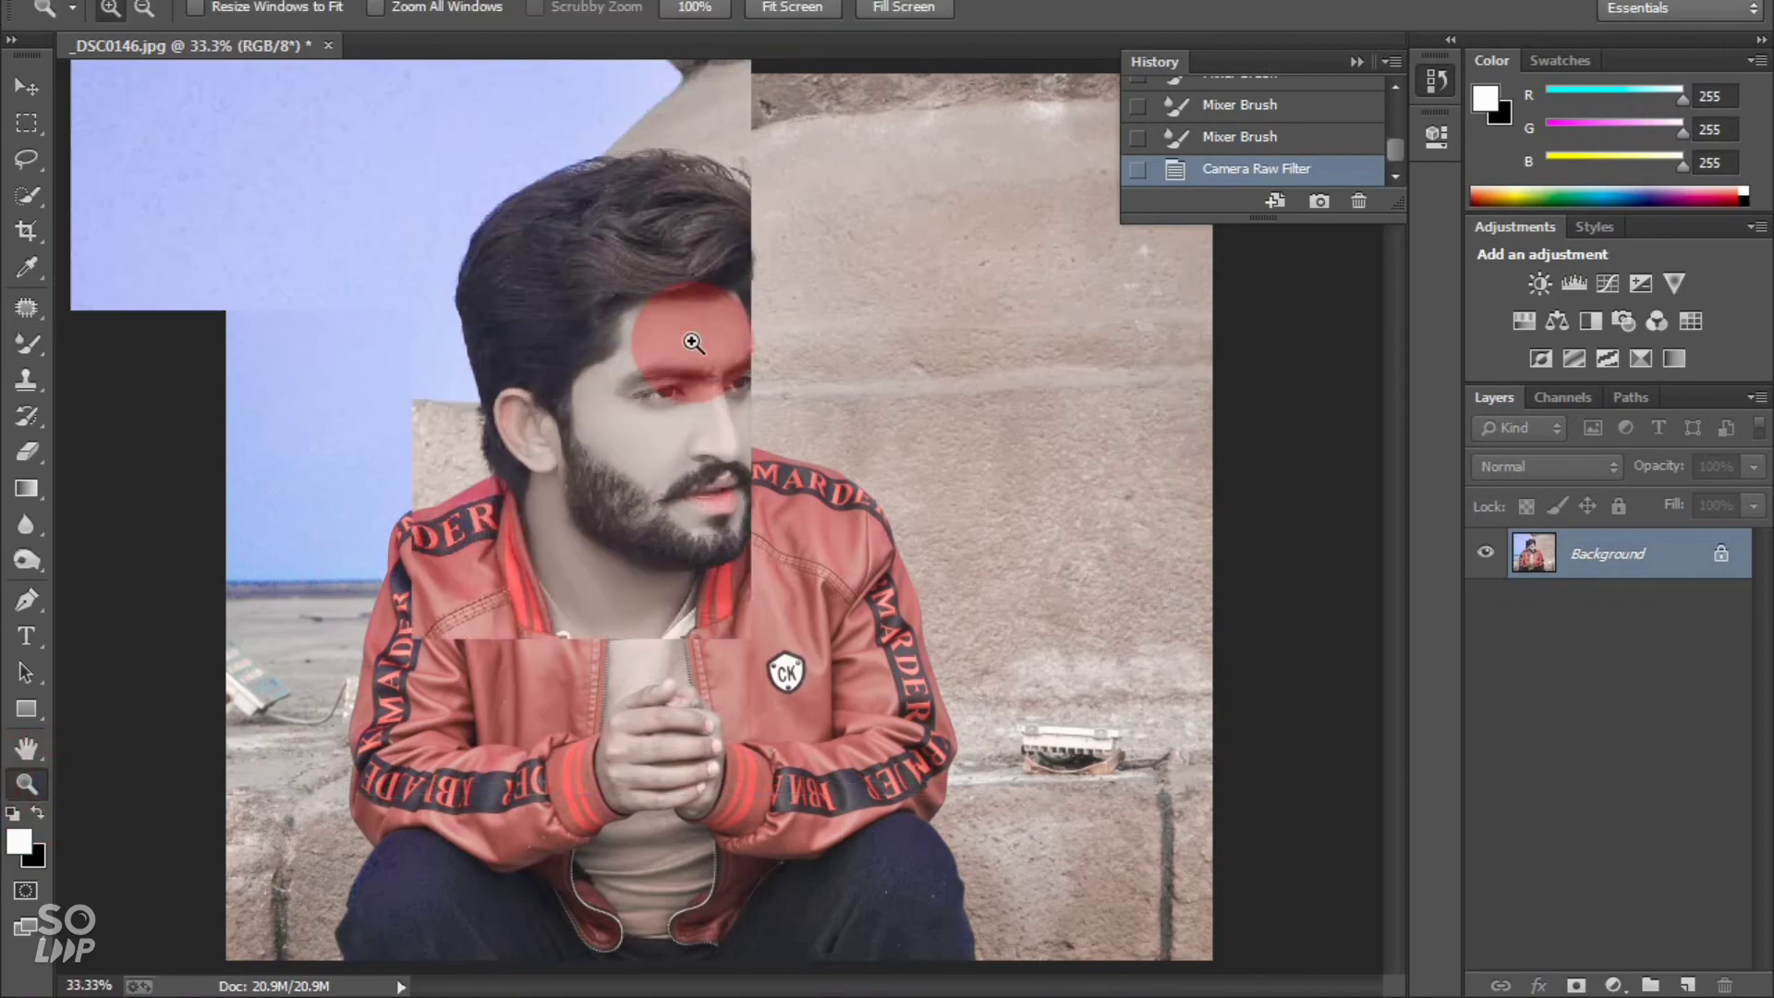
click(693, 343)
click(674, 336)
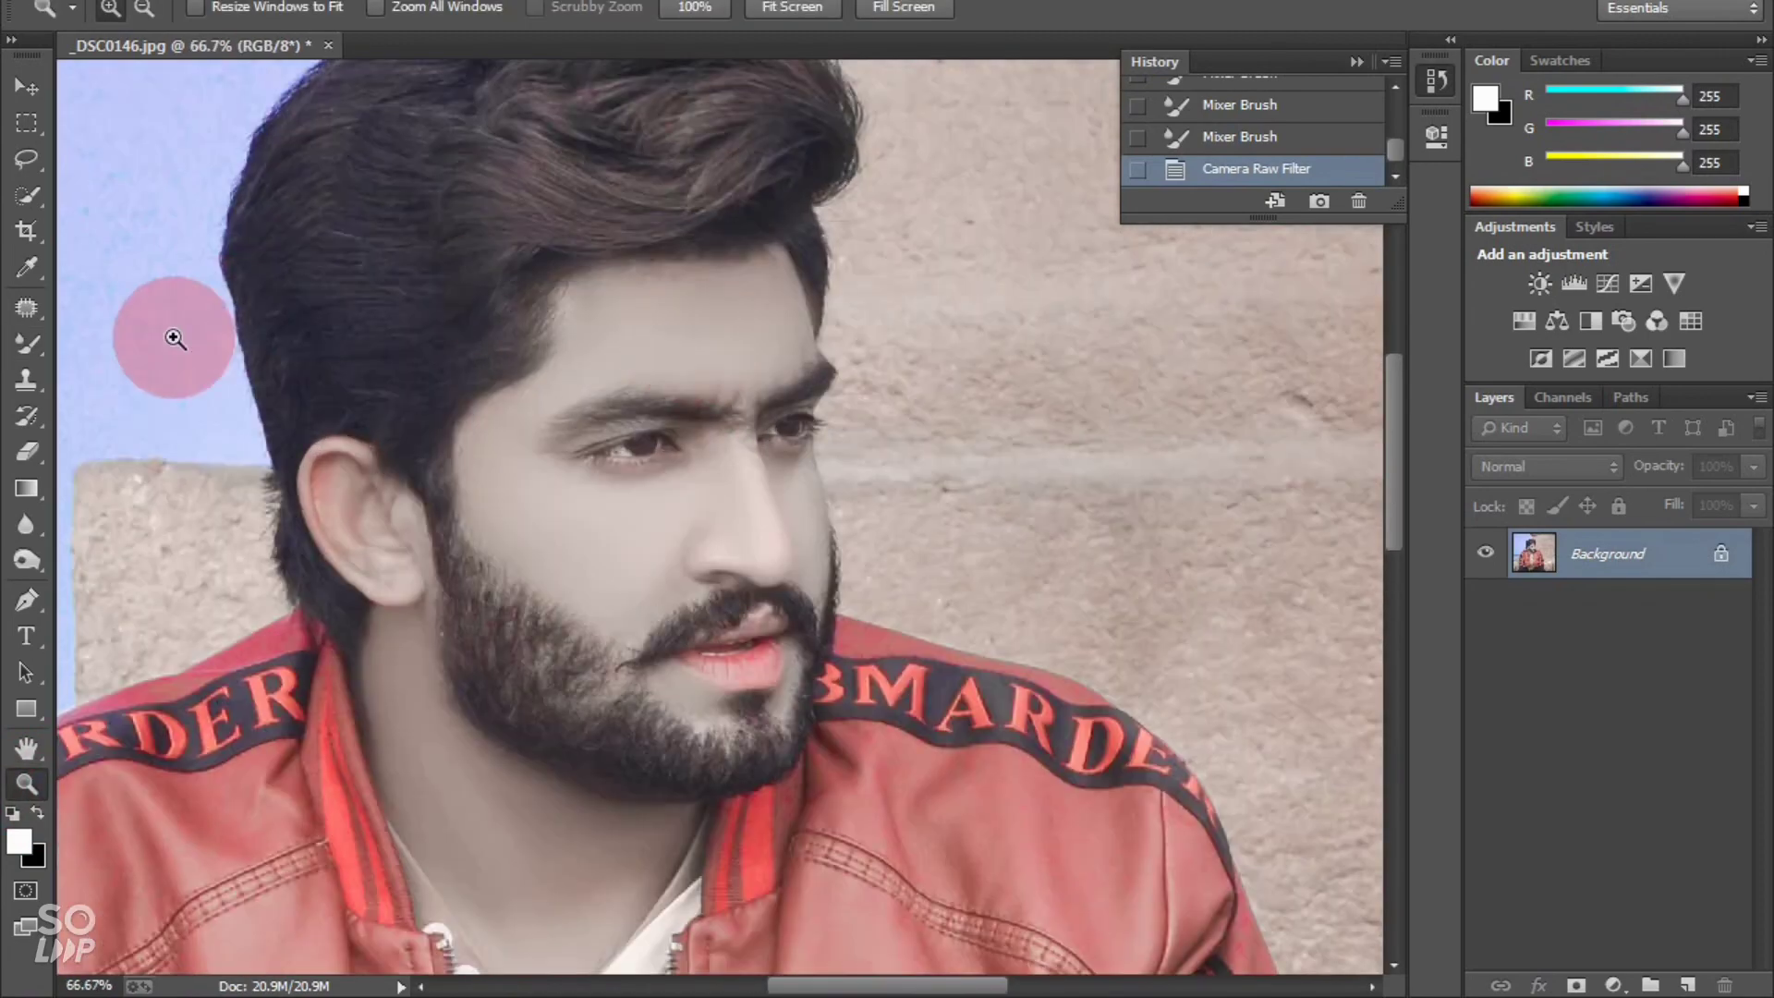
click(27, 343)
right_click(760, 231)
click(959, 296)
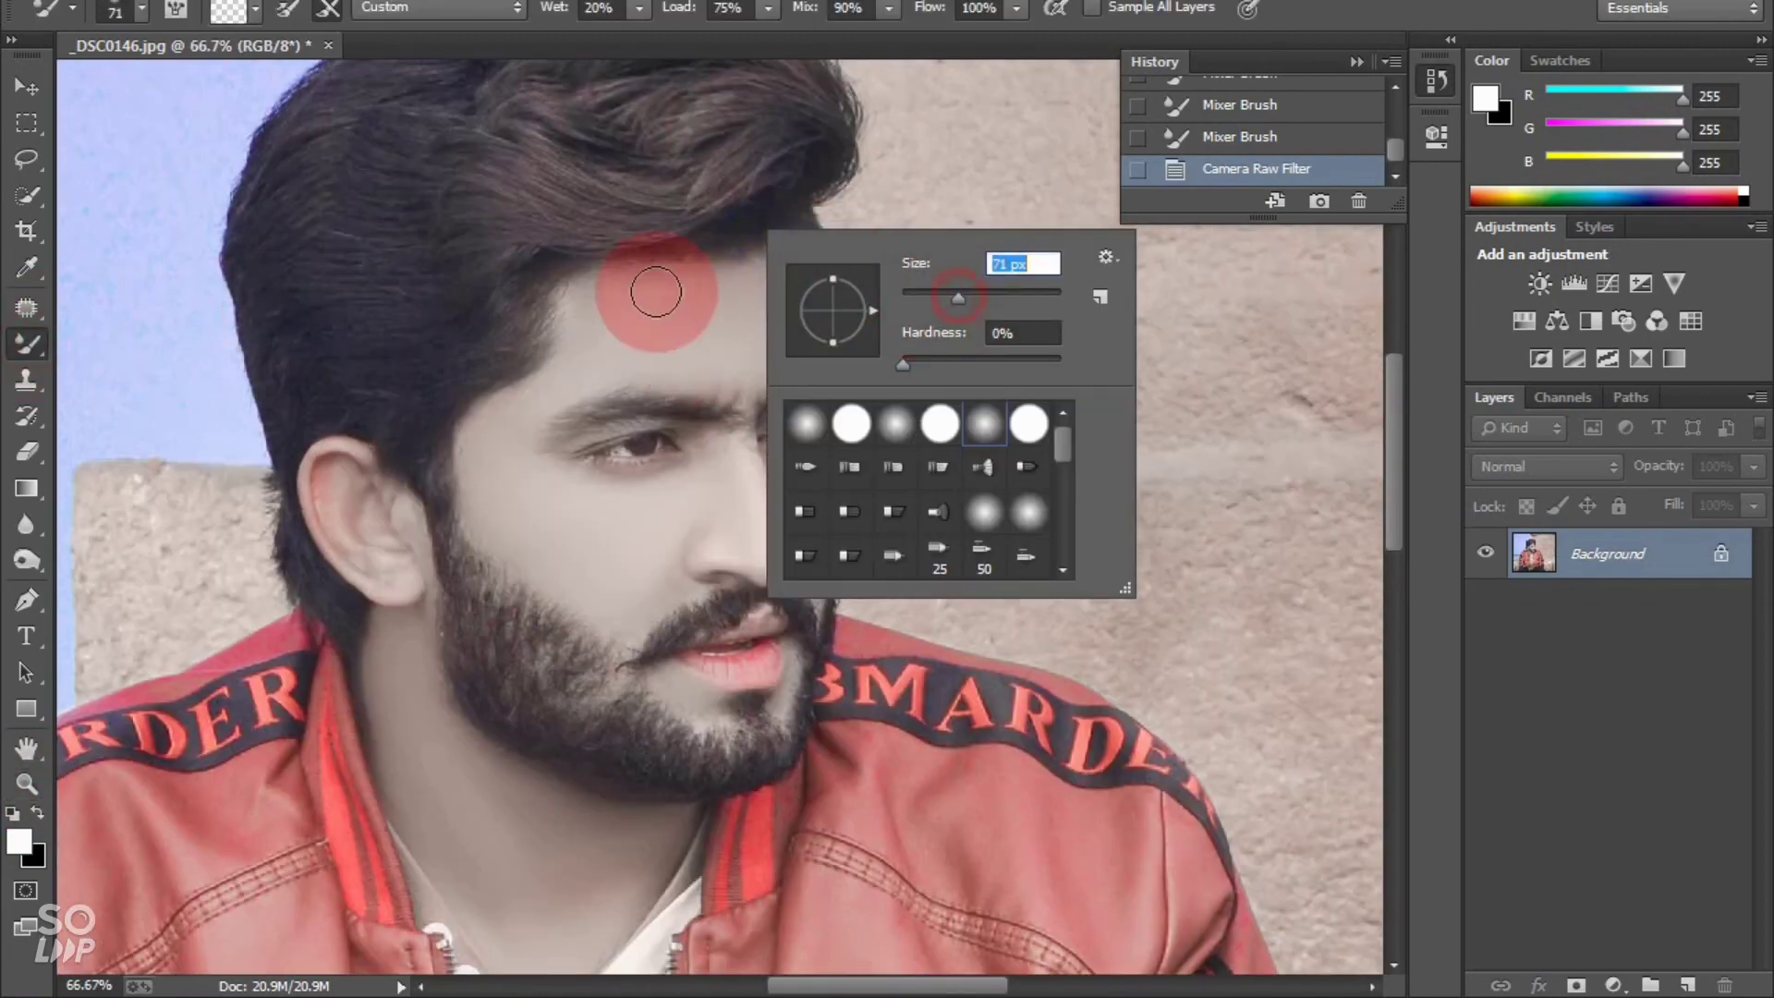
click(584, 299)
drag(584, 299, 569, 337)
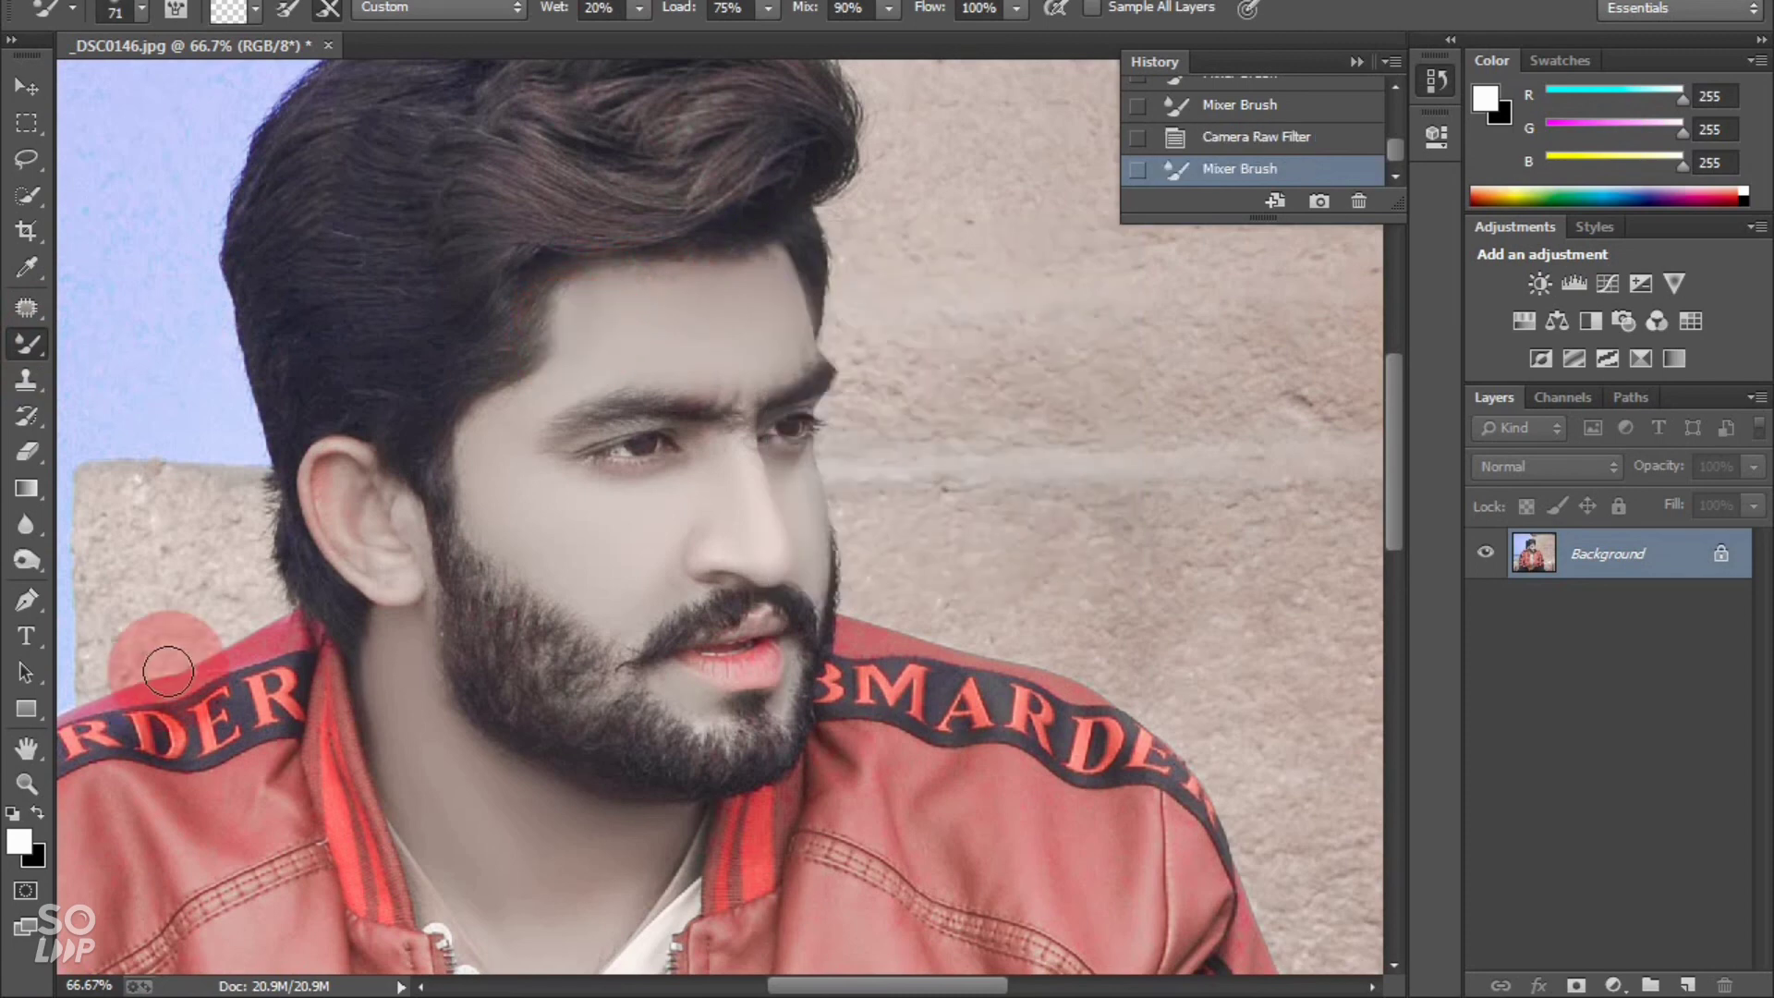
Check the retouched face close up at 100%, then view the whole photo at 16.7%
click(25, 786)
click(693, 392)
right_click(695, 420)
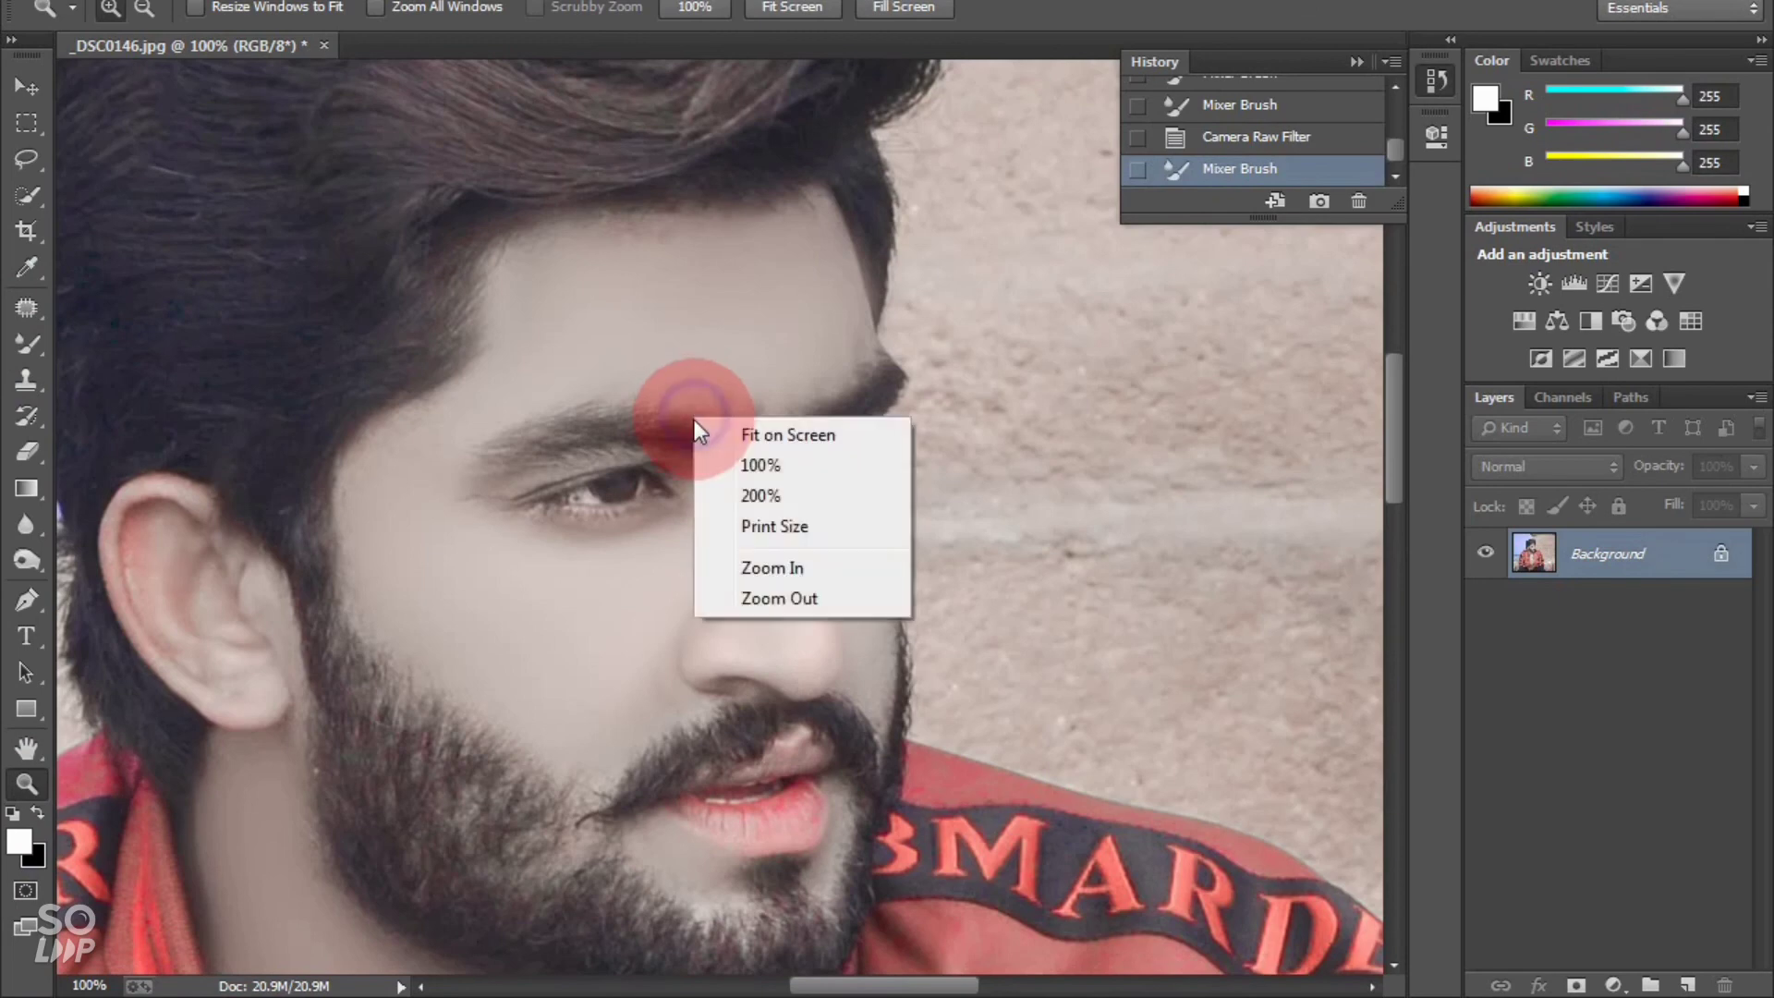
click(707, 434)
right_click(698, 434)
click(732, 615)
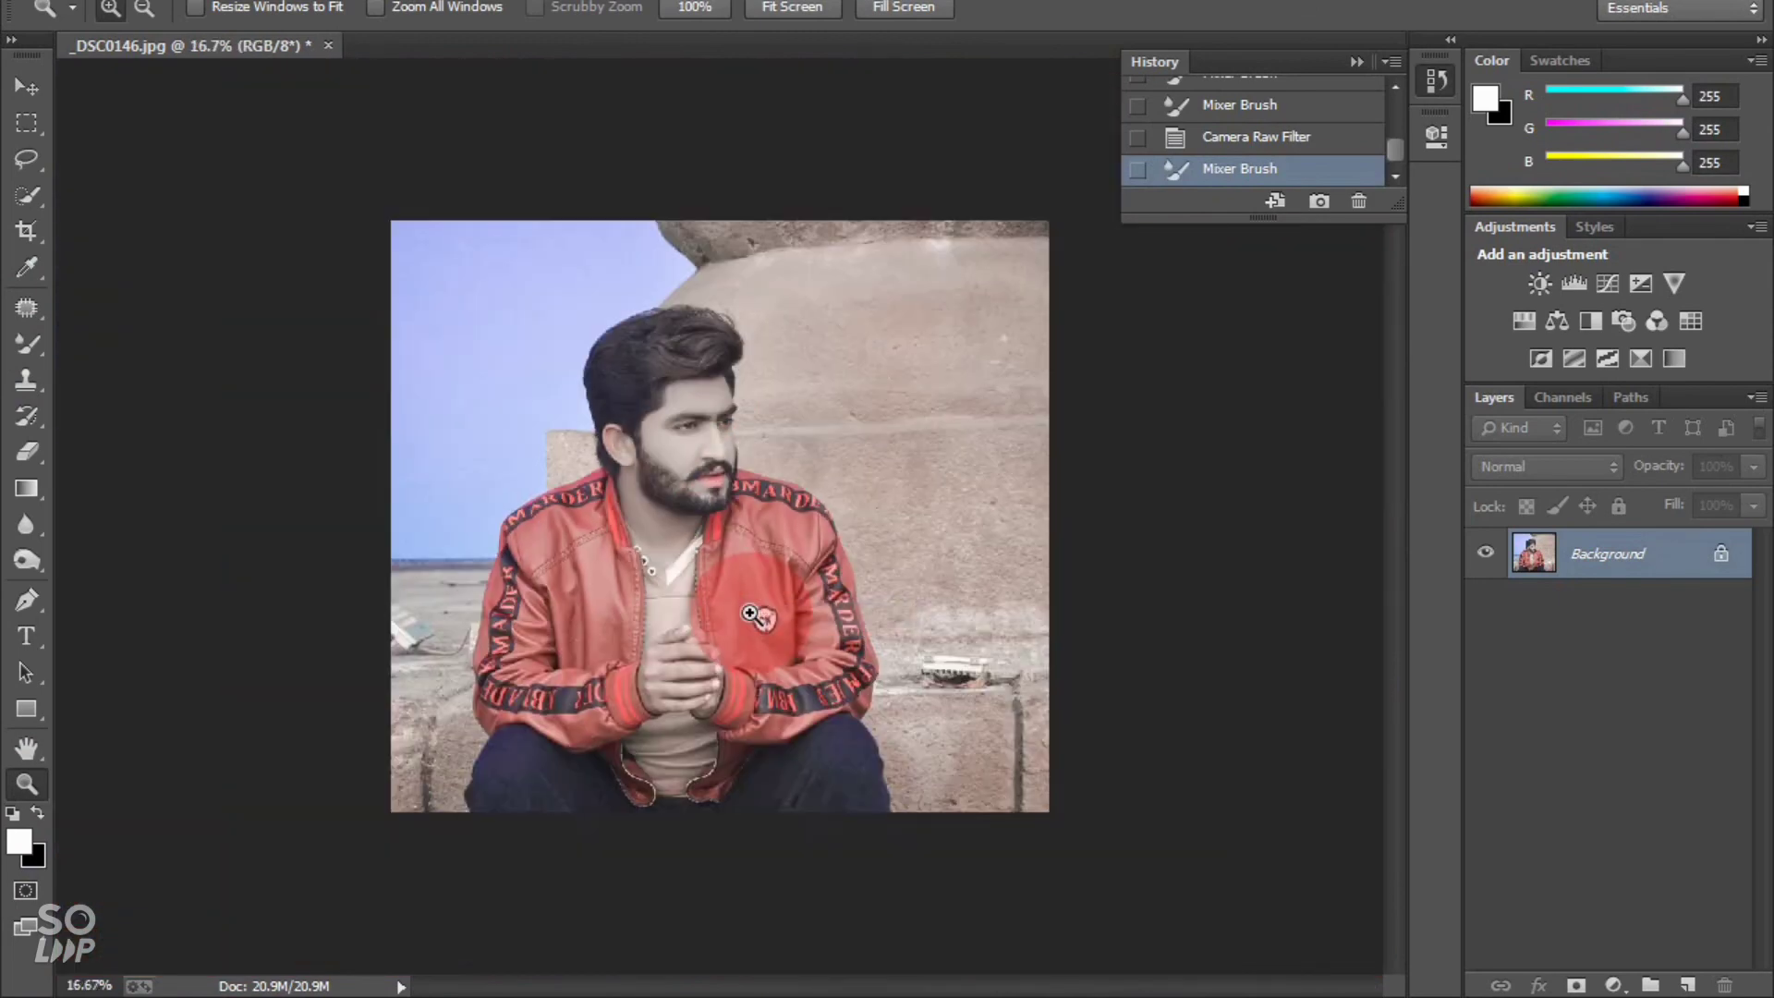
Review the Mixer Brush settings for Wet, Load, Mix and Flow, its cleaning option and its brush color without changing them
click(26, 345)
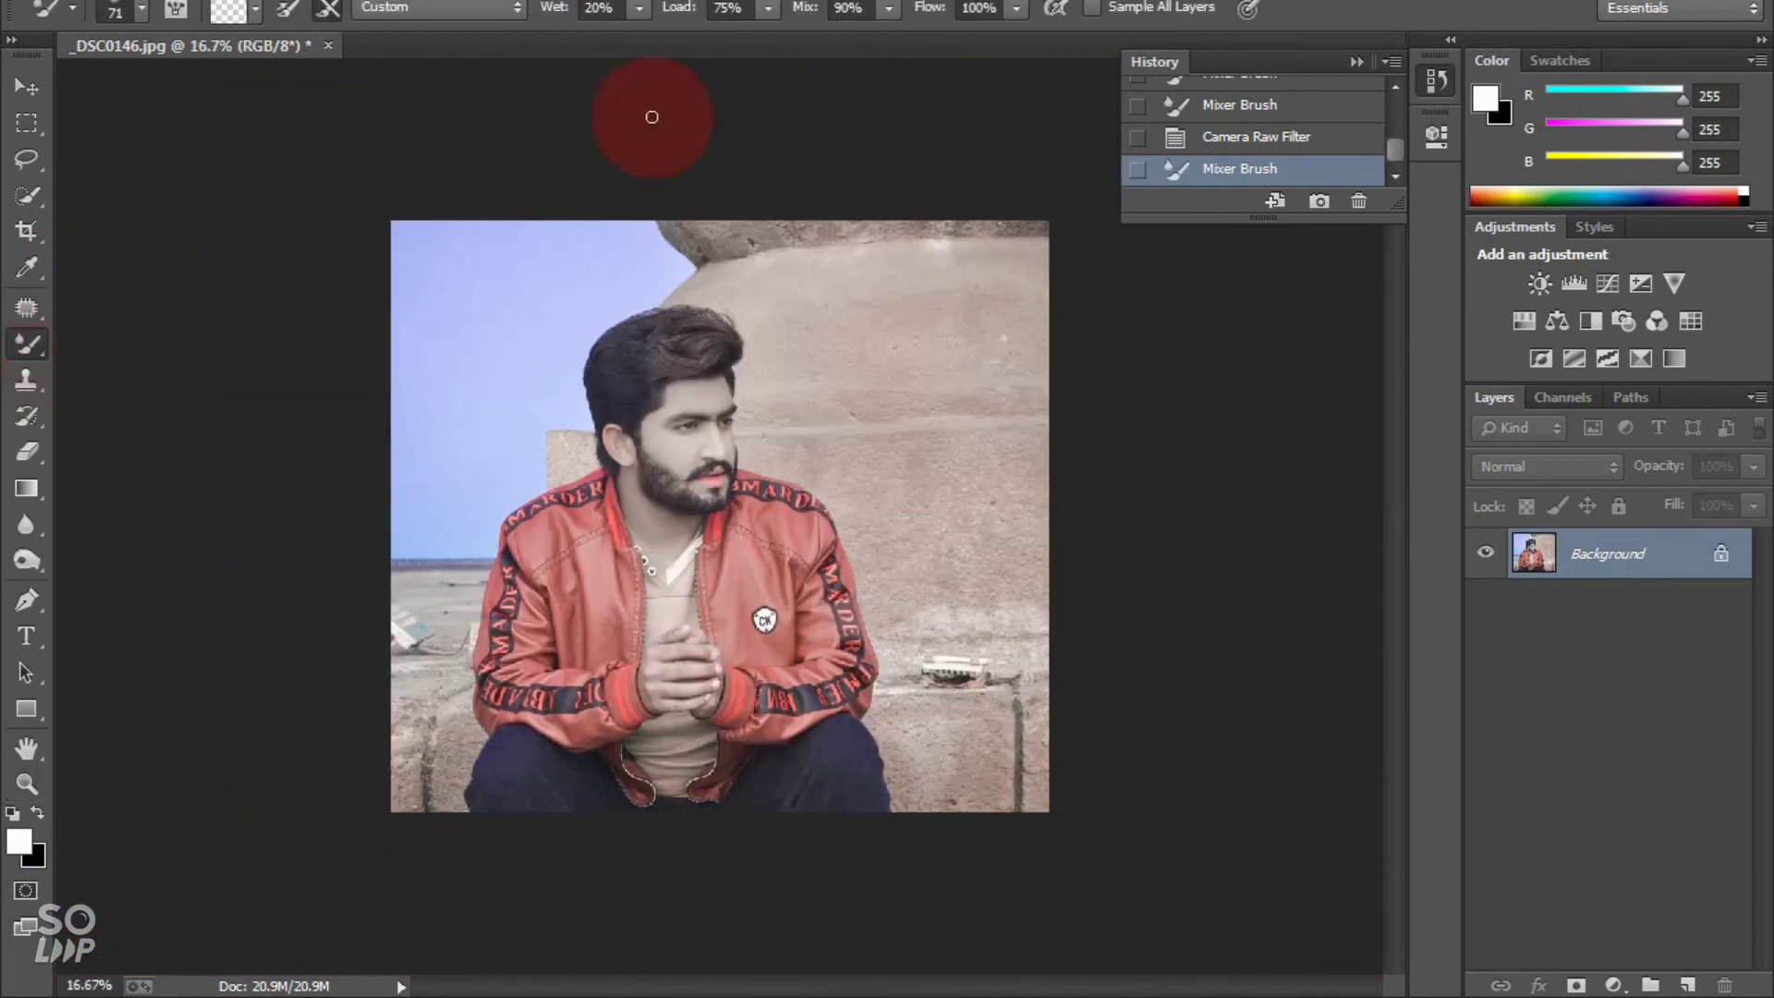
click(718, 10)
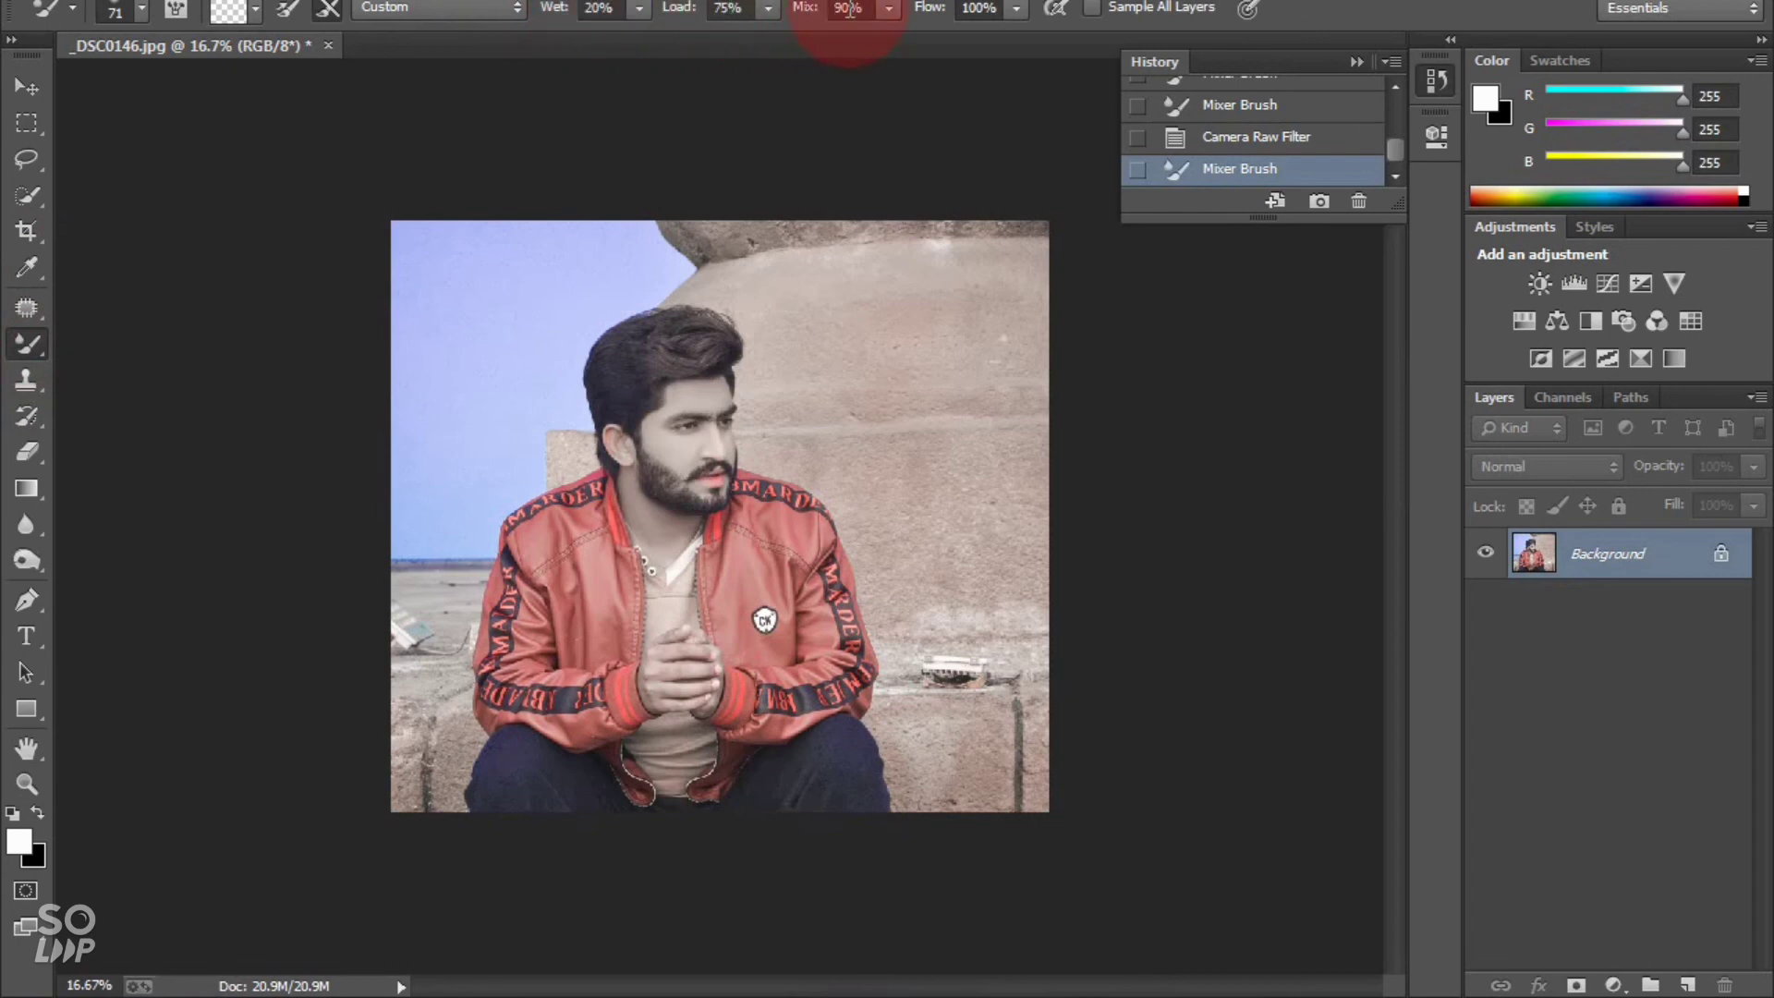
click(985, 11)
click(383, 4)
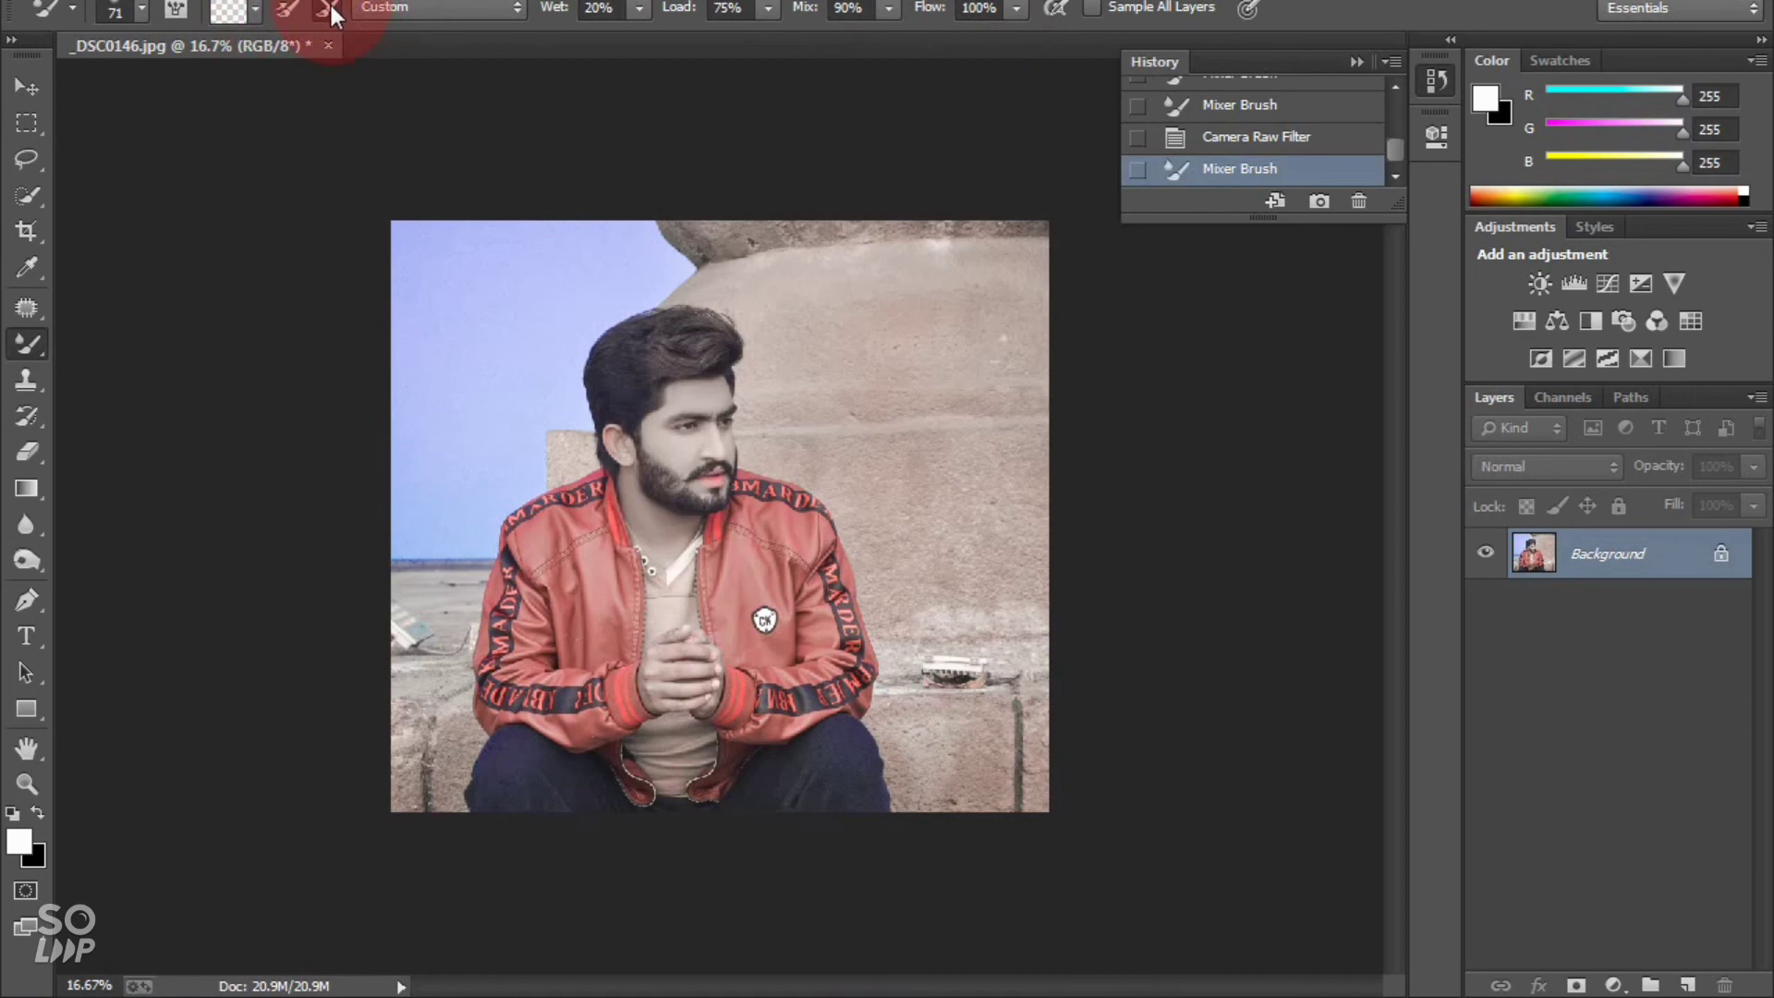
click(229, 11)
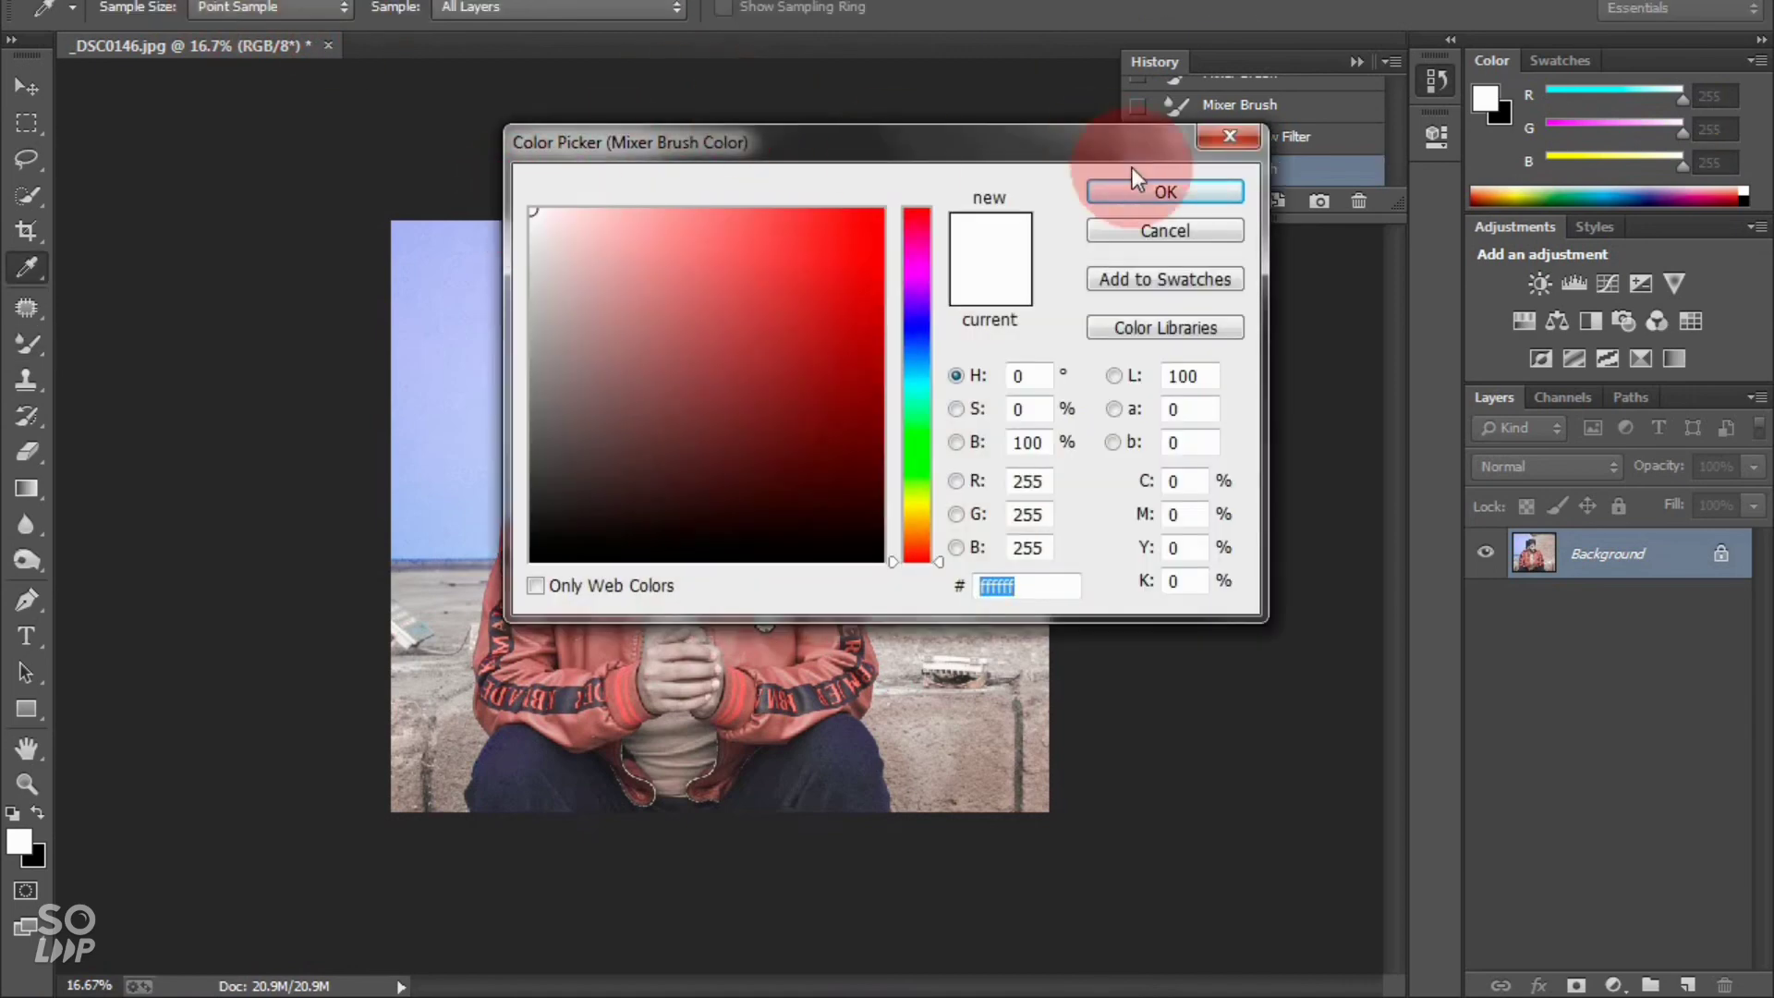
click(1120, 243)
click(26, 343)
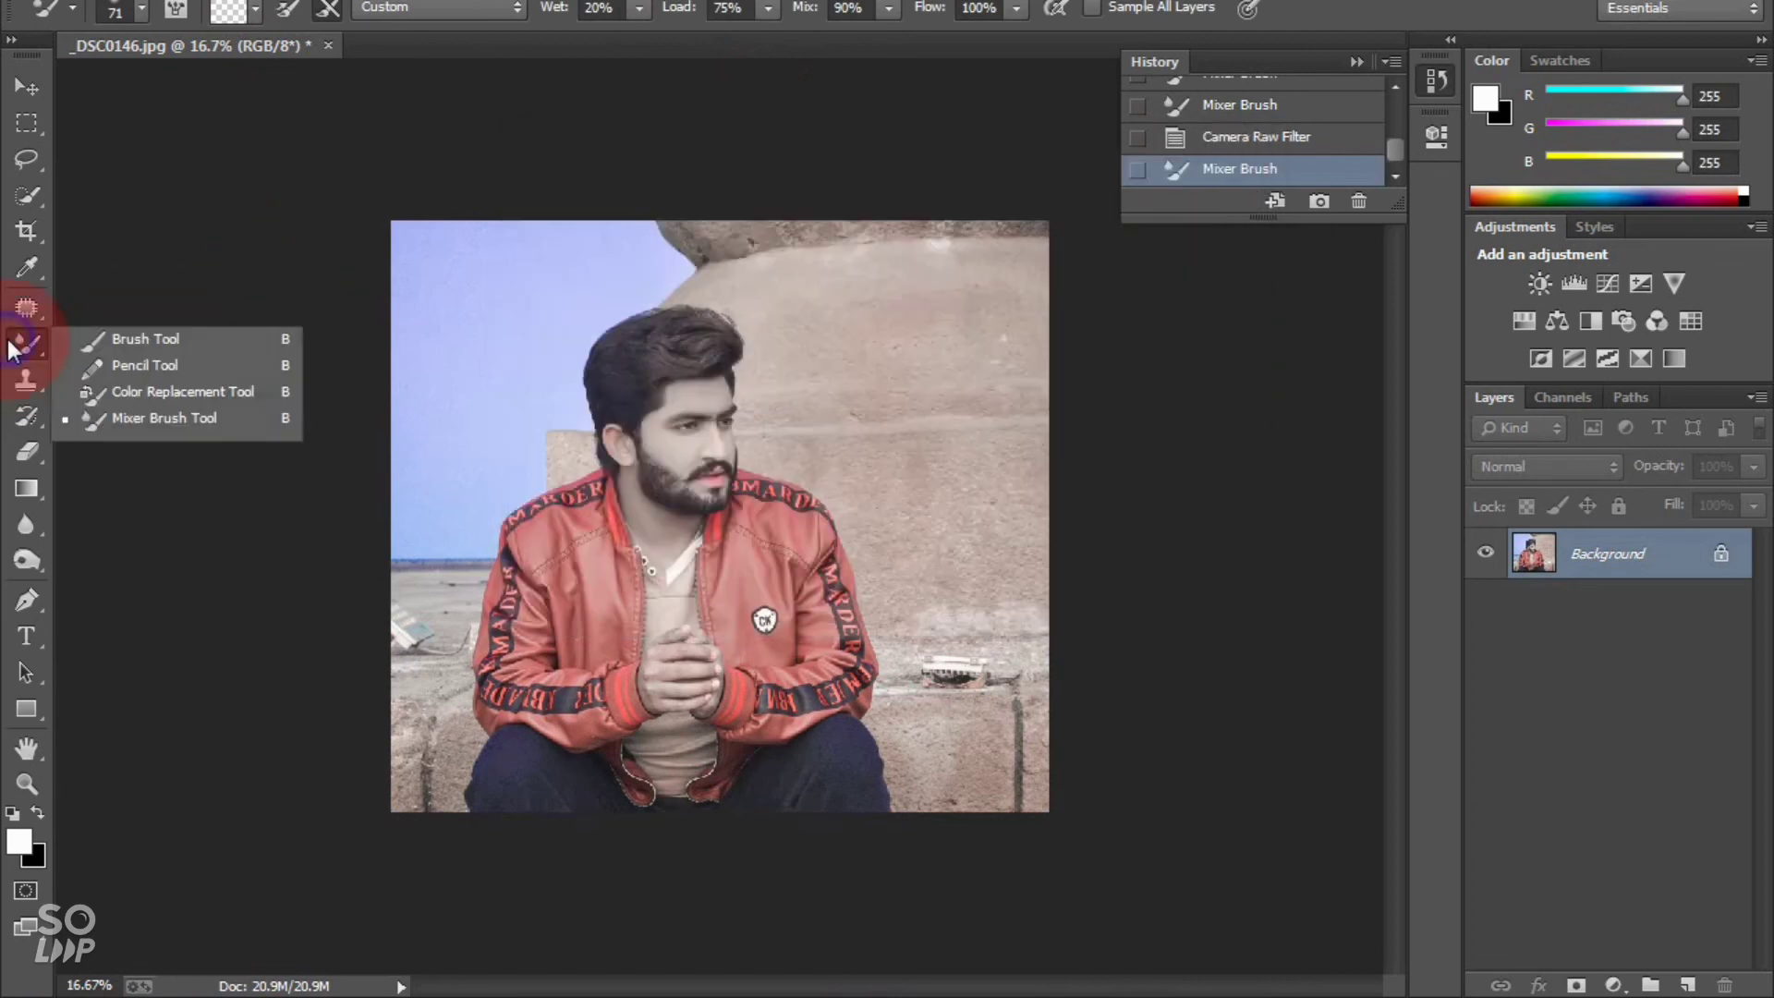
click(118, 418)
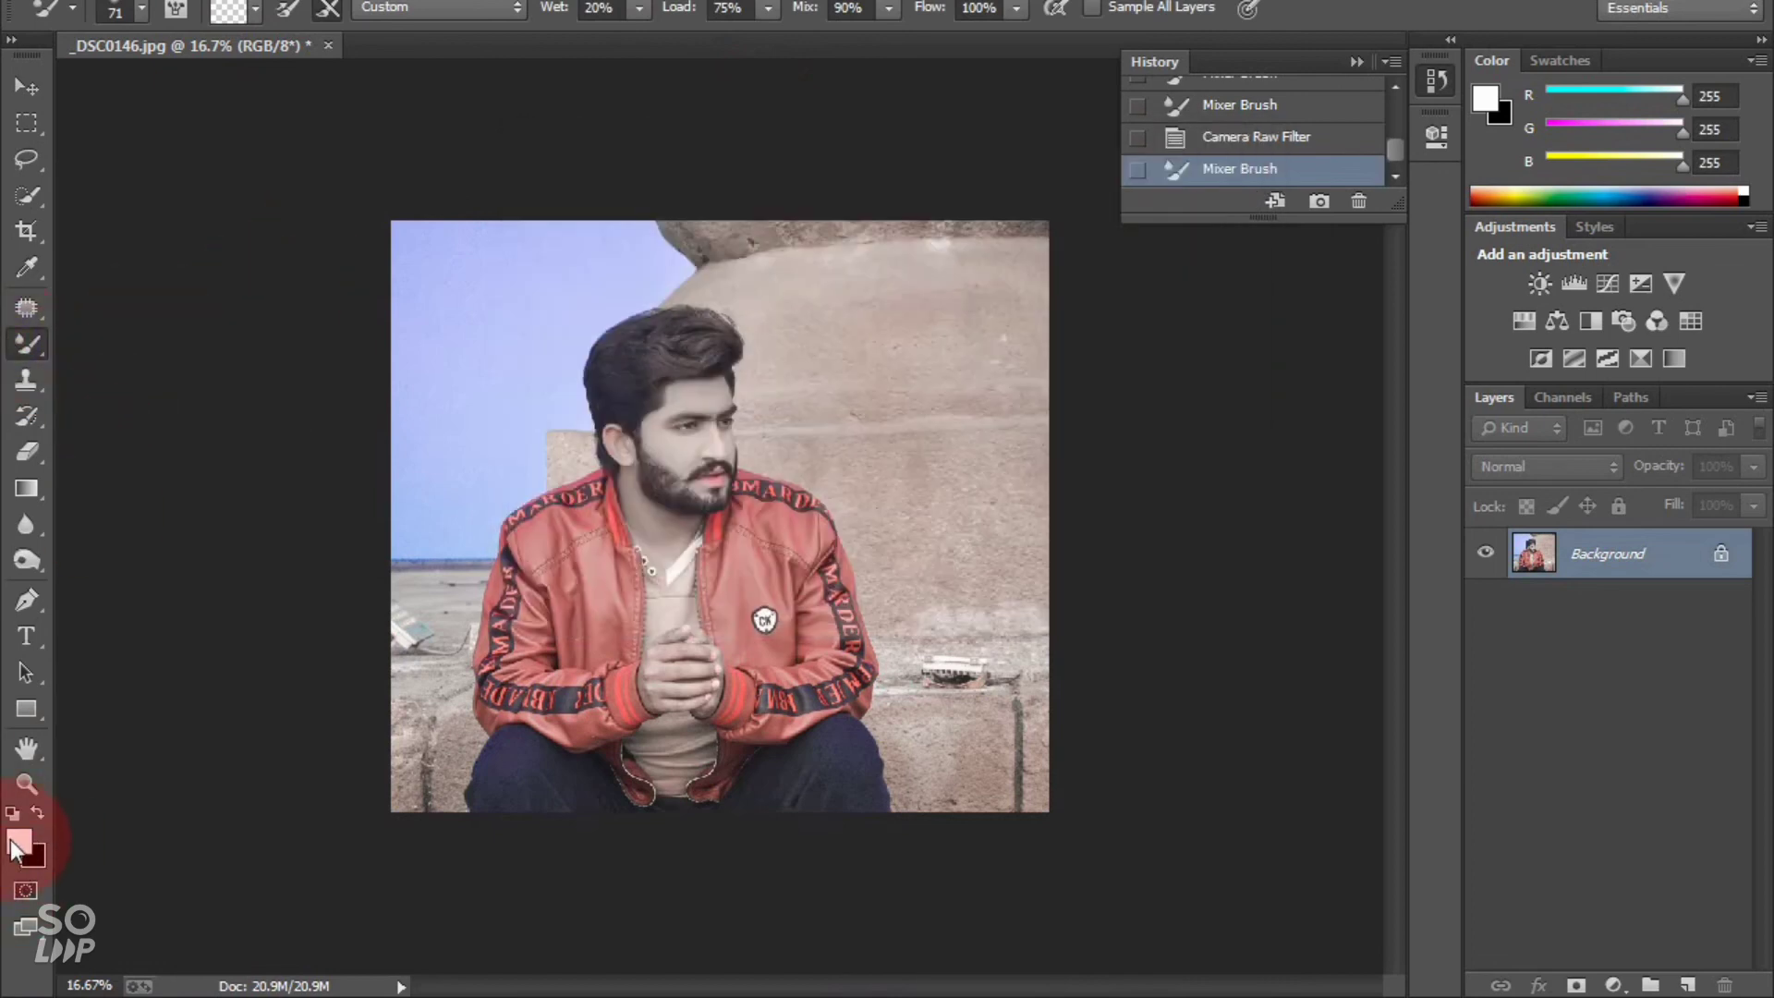